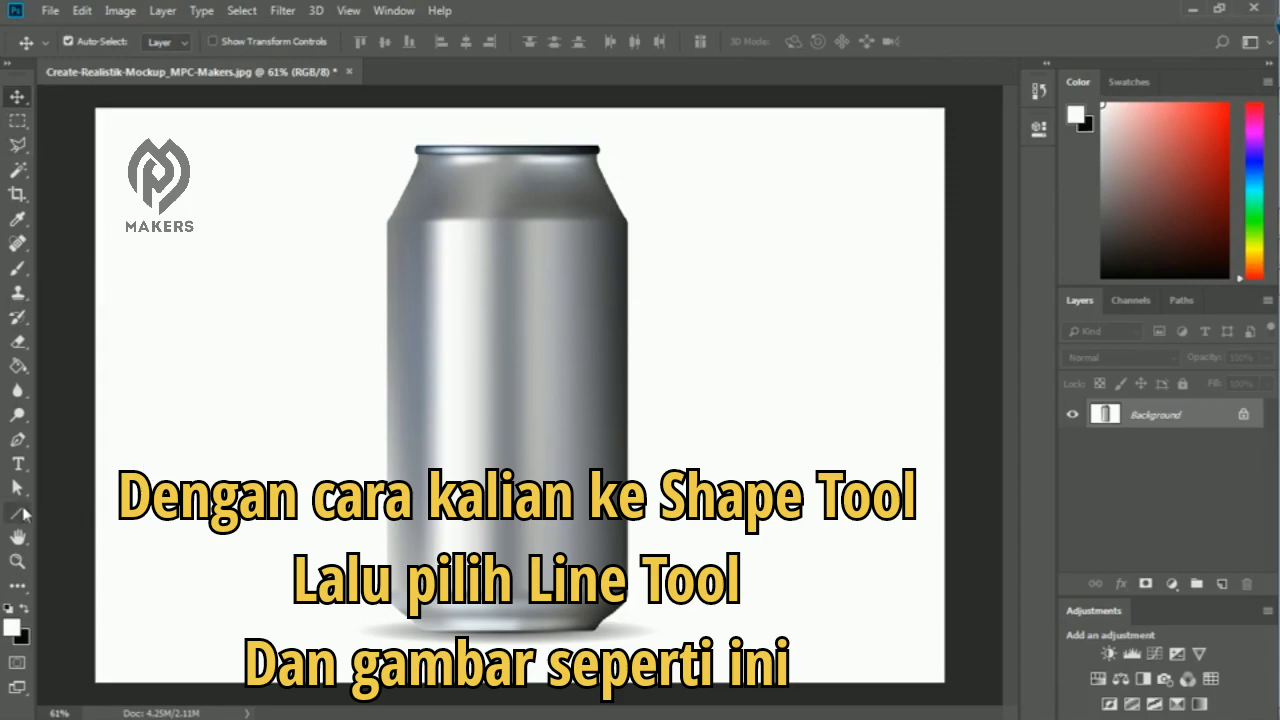
Step: Draw a horizontal line about 423 px wide across the can's body and a vertical line about 850 px tall from rim to base
{"action": "left_click", "coordinate": [19, 513]}
{"action": "right_click", "coordinate": [19, 513]}
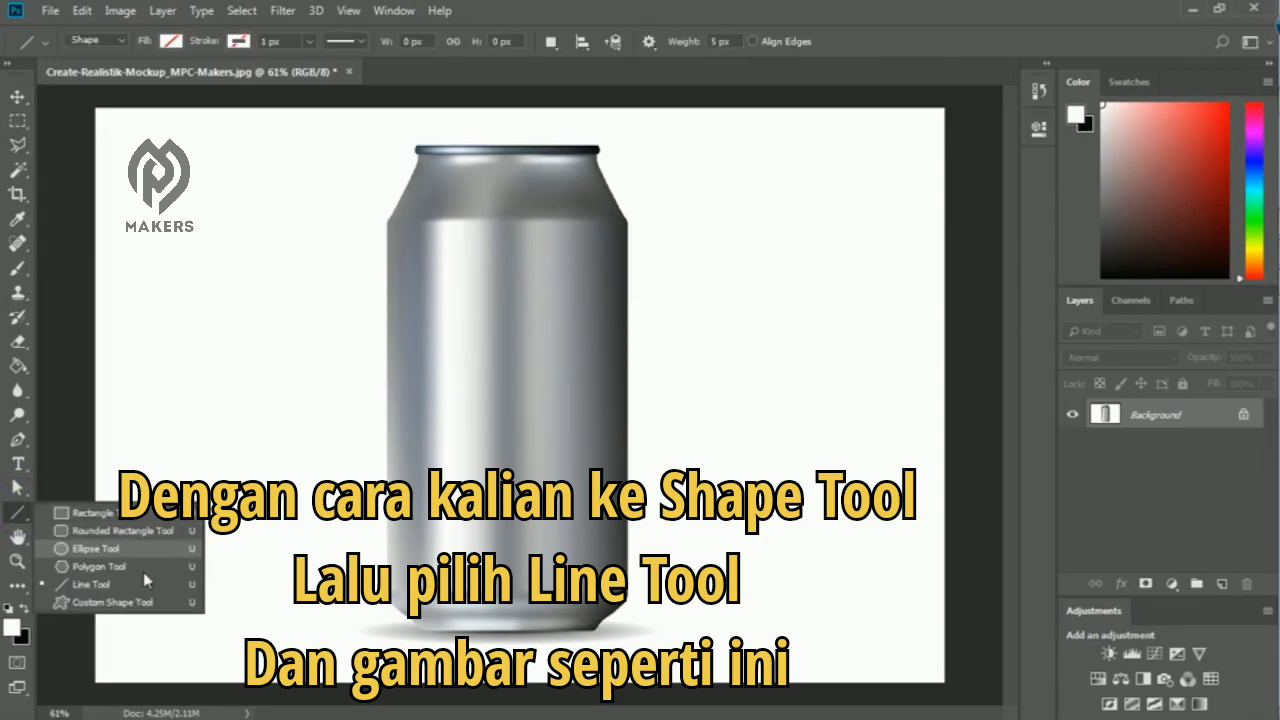
{"action": "left_click", "coordinate": [92, 585]}
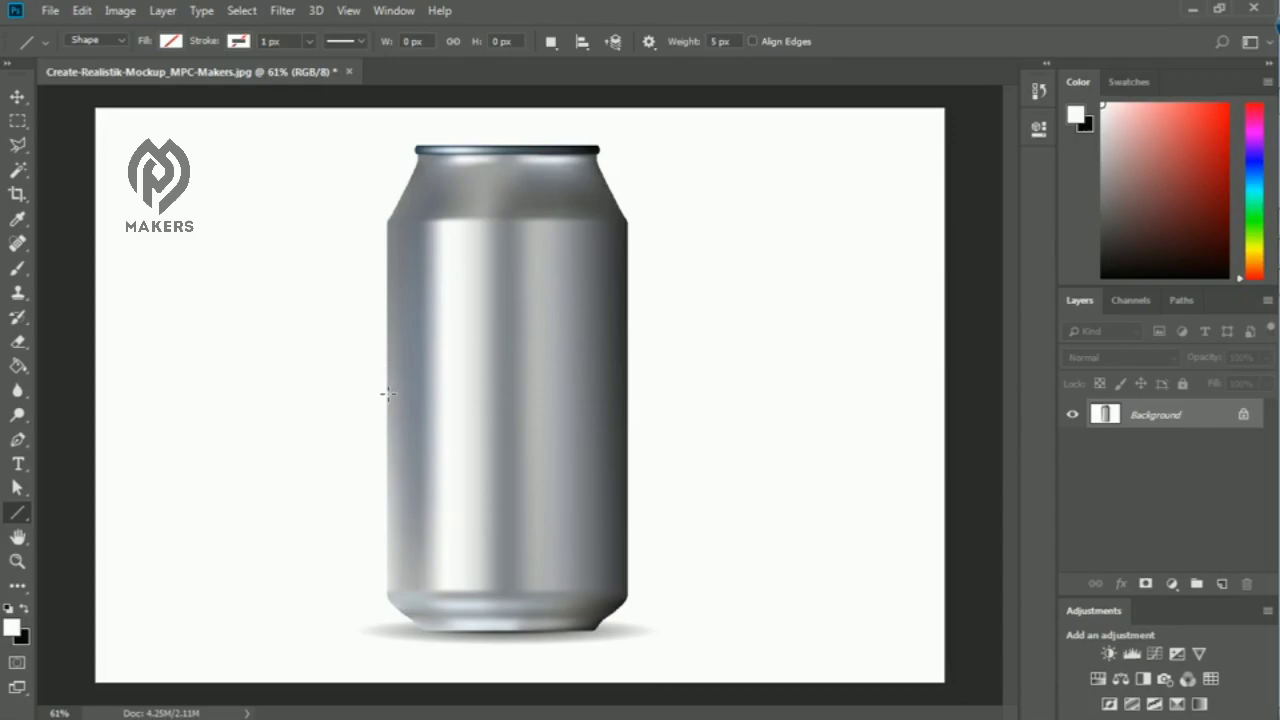
{"action": "left_click_drag", "start_coordinate": [388, 394], "coordinate": [629, 394]}
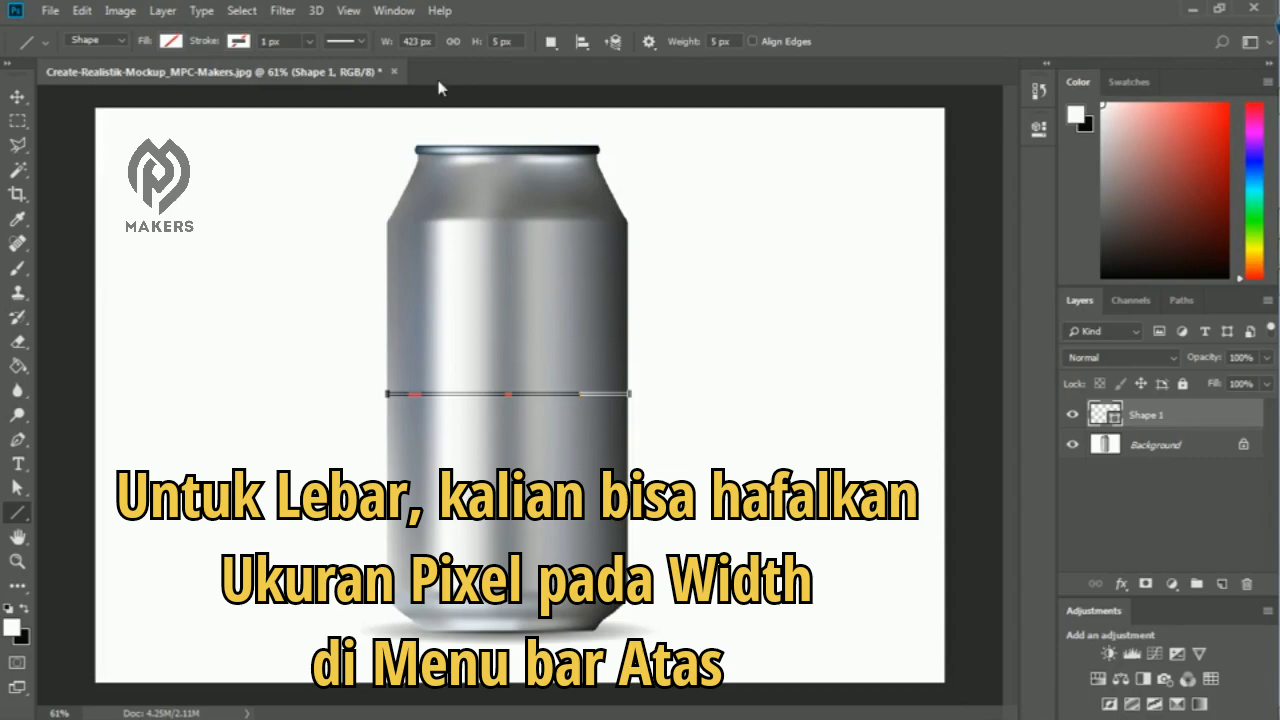
{"action": "left_click_drag", "start_coordinate": [510, 147], "coordinate": [508, 632]}
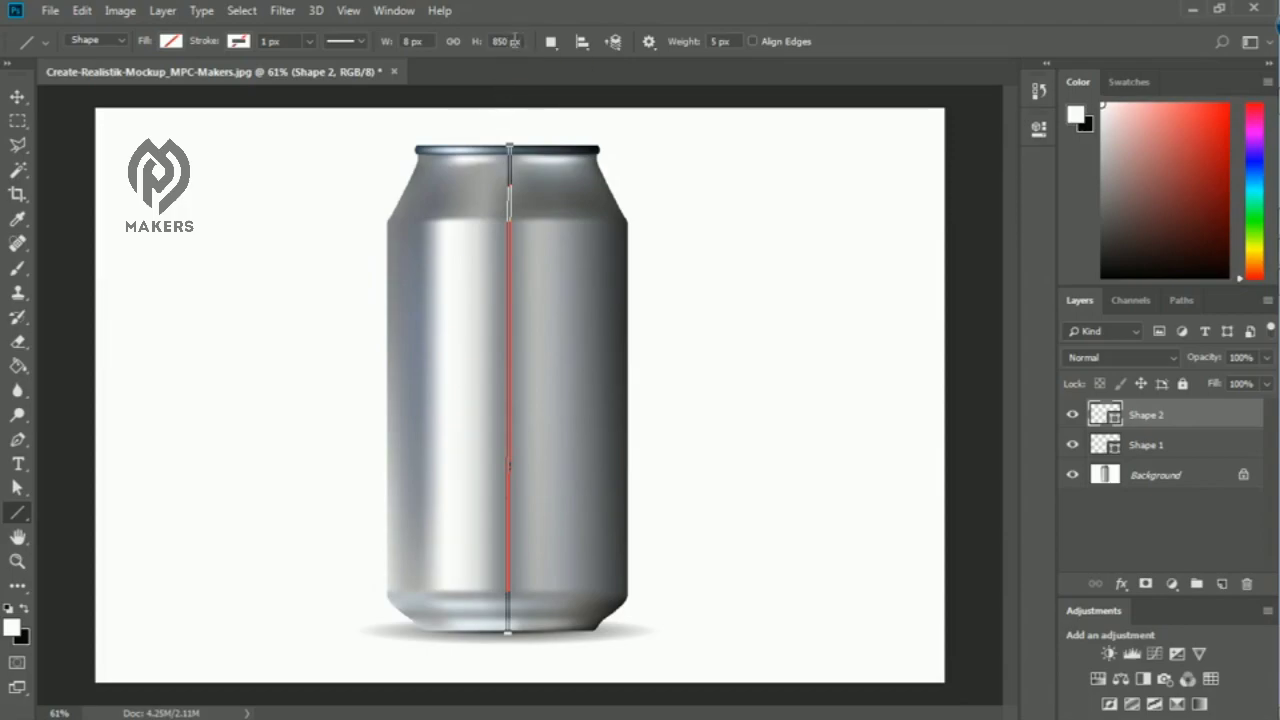
{"action": "left_click_drag", "start_coordinate": [497, 44], "coordinate": [522, 42]}
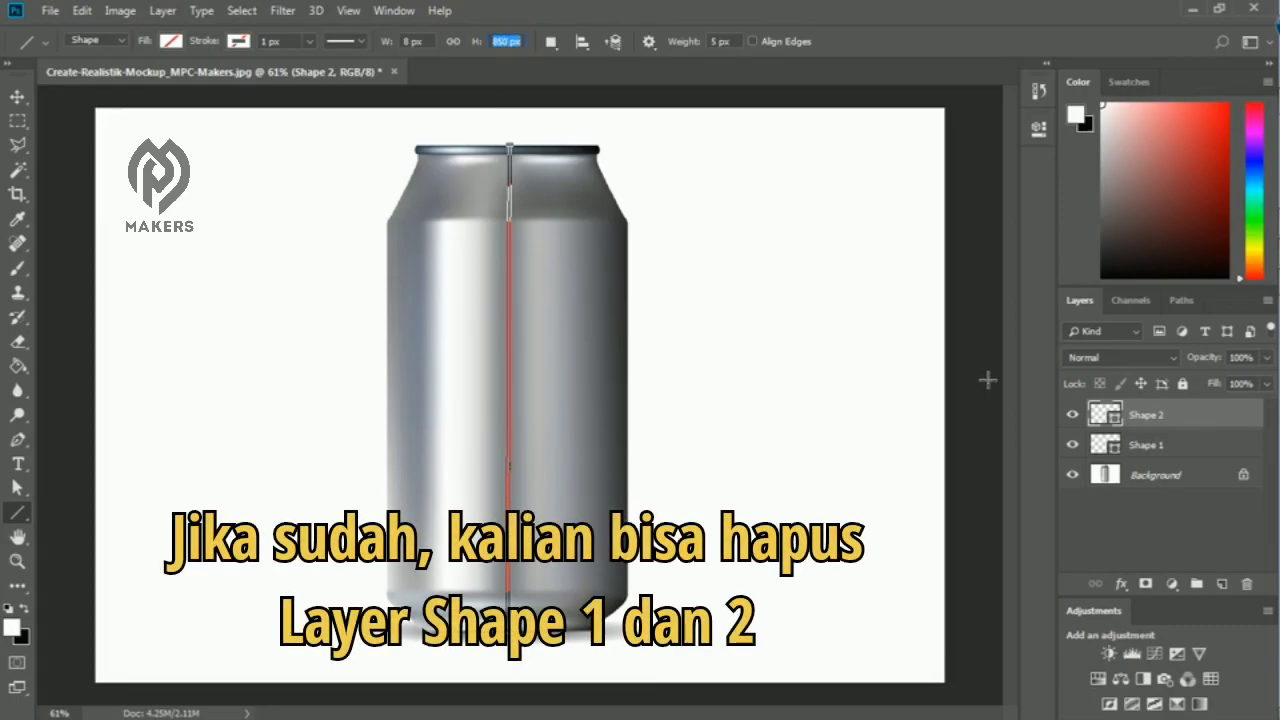
Step: Delete the Shape 2 and Shape 1 line layers used for measuring the can
{"action": "left_click", "coordinate": [17, 97]}
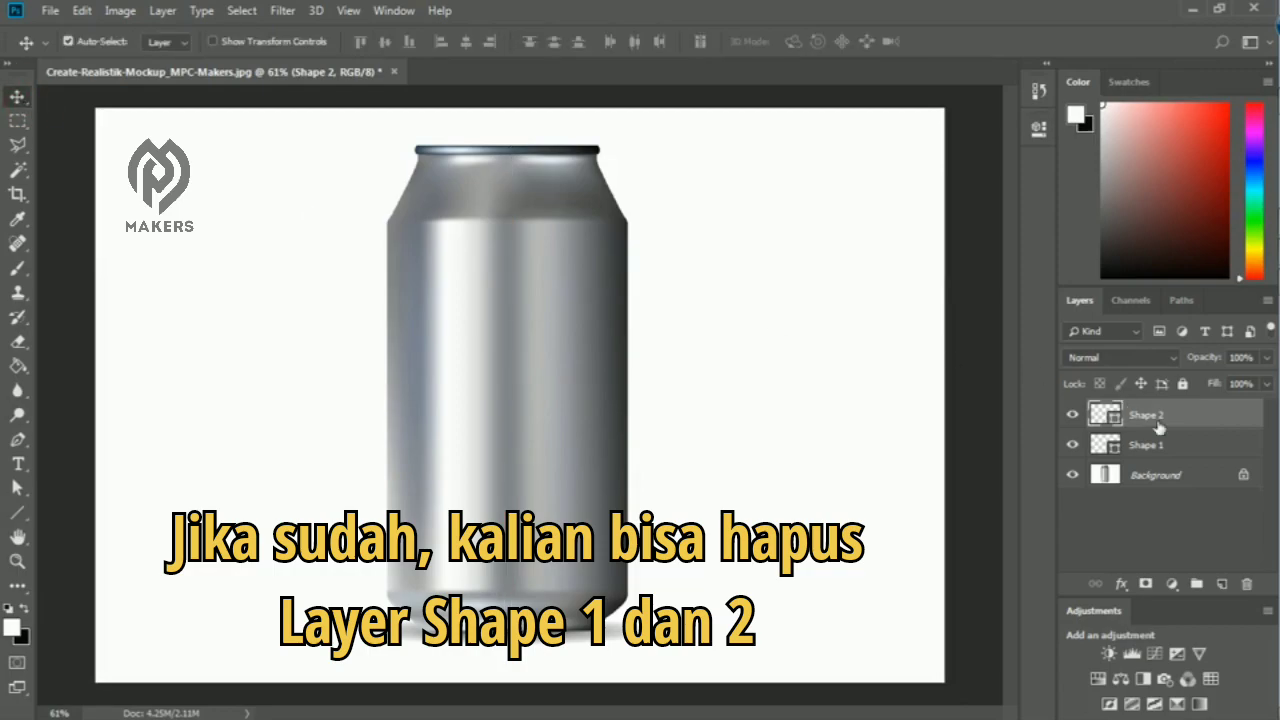
{"action": "key", "text": "Delete"}
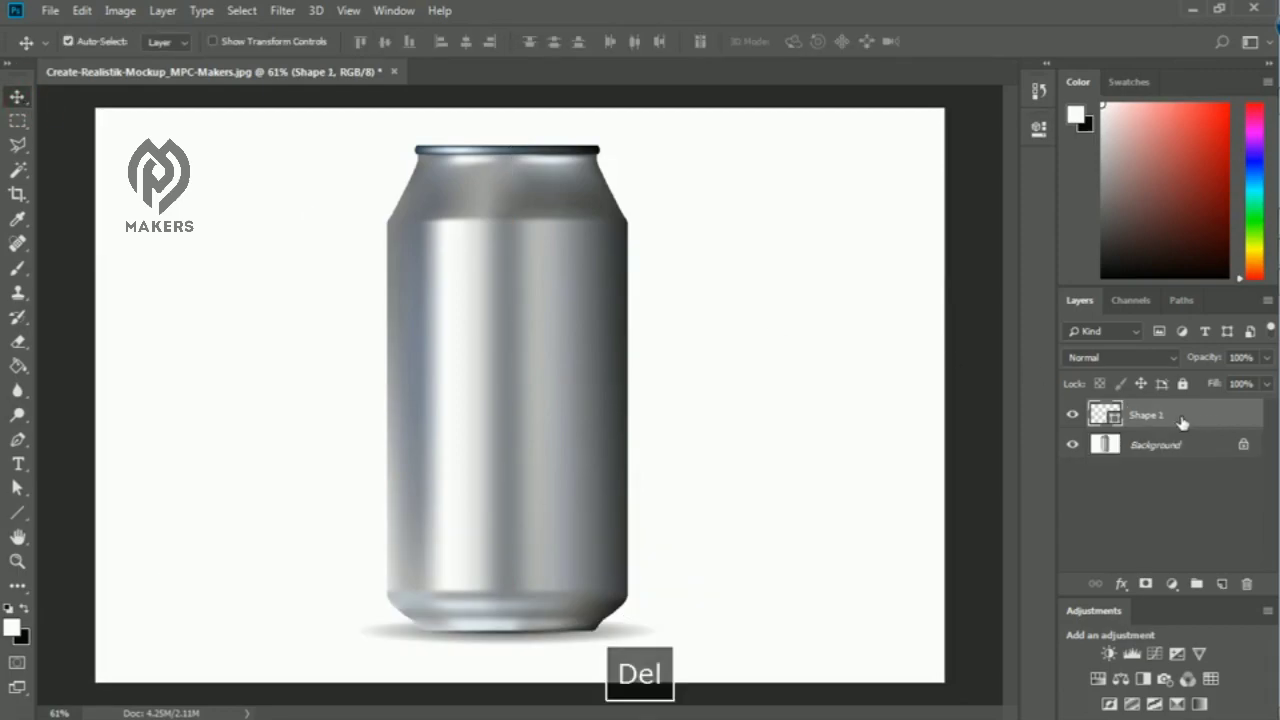
{"action": "key", "text": "Delete"}
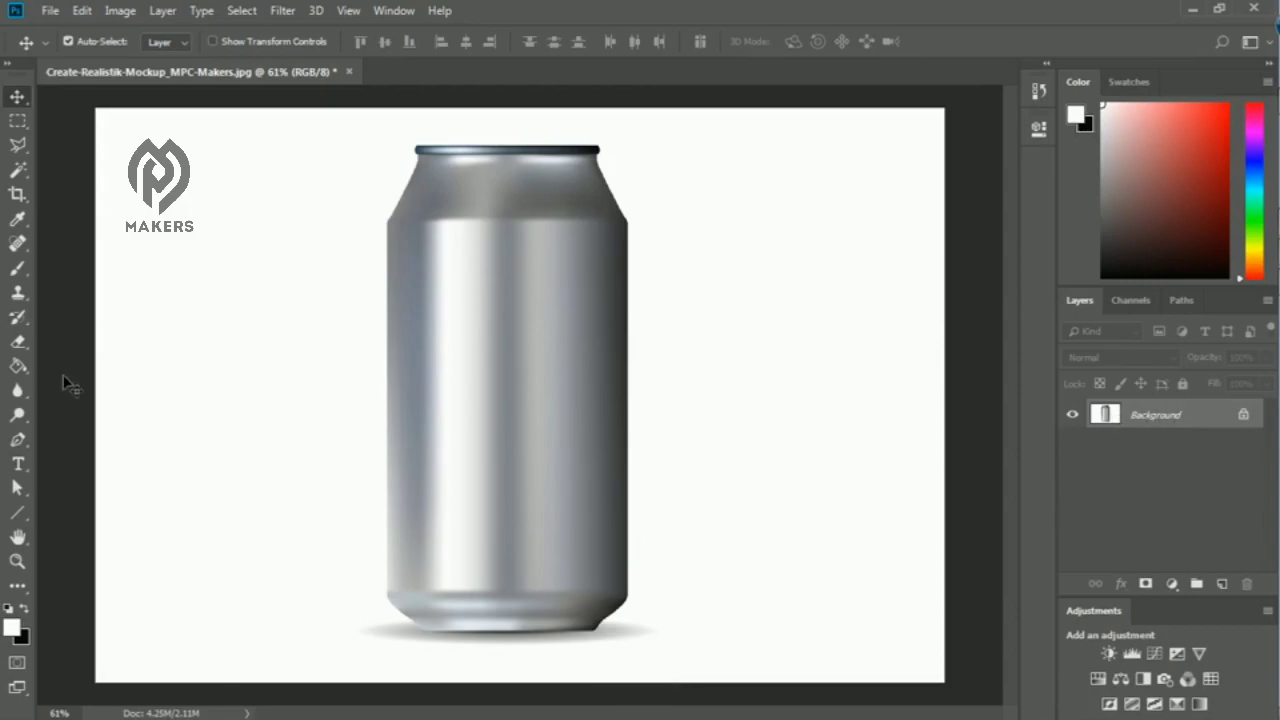
Step: Create a rectangle shape 423 px wide and 850 px high over the can
{"action": "left_click", "coordinate": [17, 511]}
{"action": "left_click", "coordinate": [17, 511]}
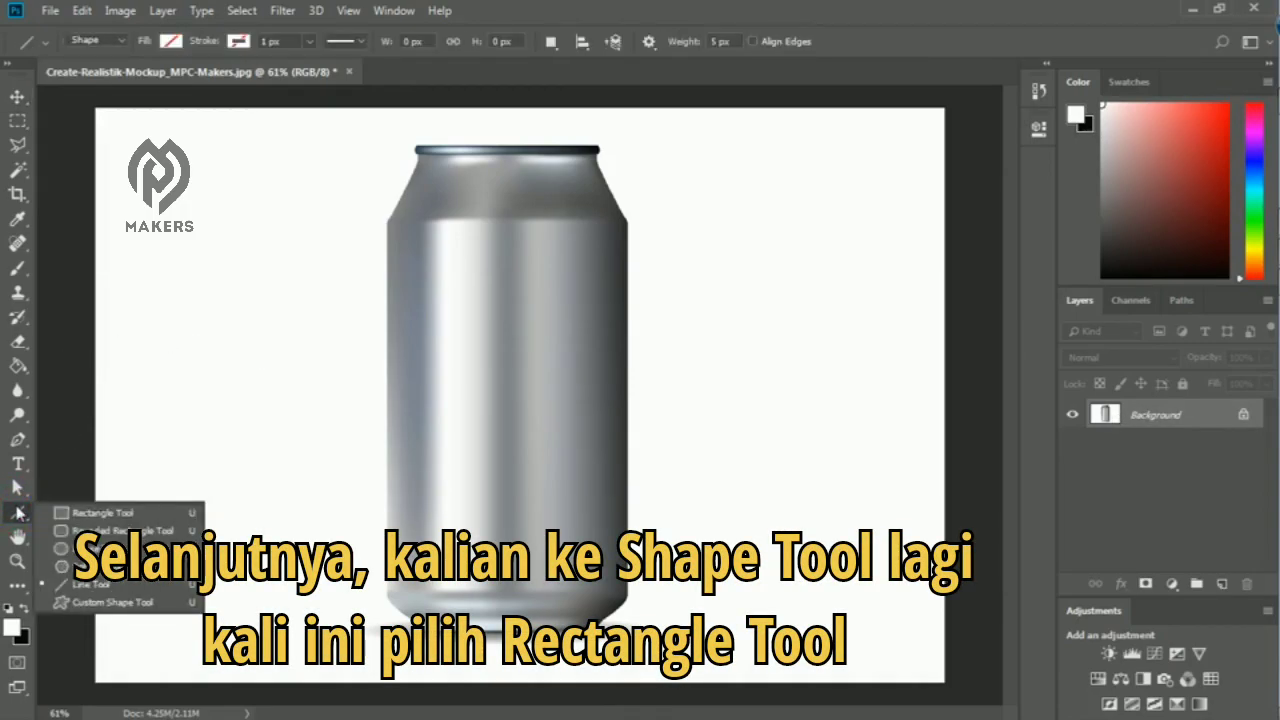
{"action": "left_click", "coordinate": [101, 513]}
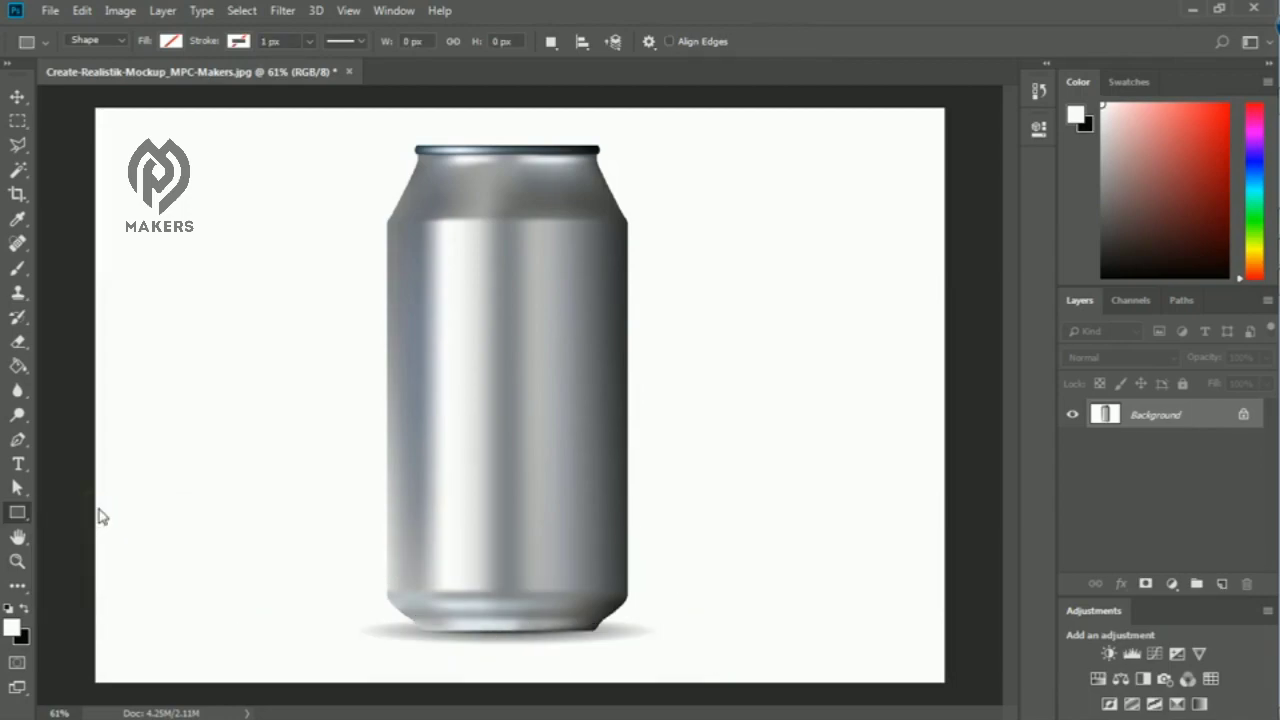
{"action": "left_click", "coordinate": [373, 180]}
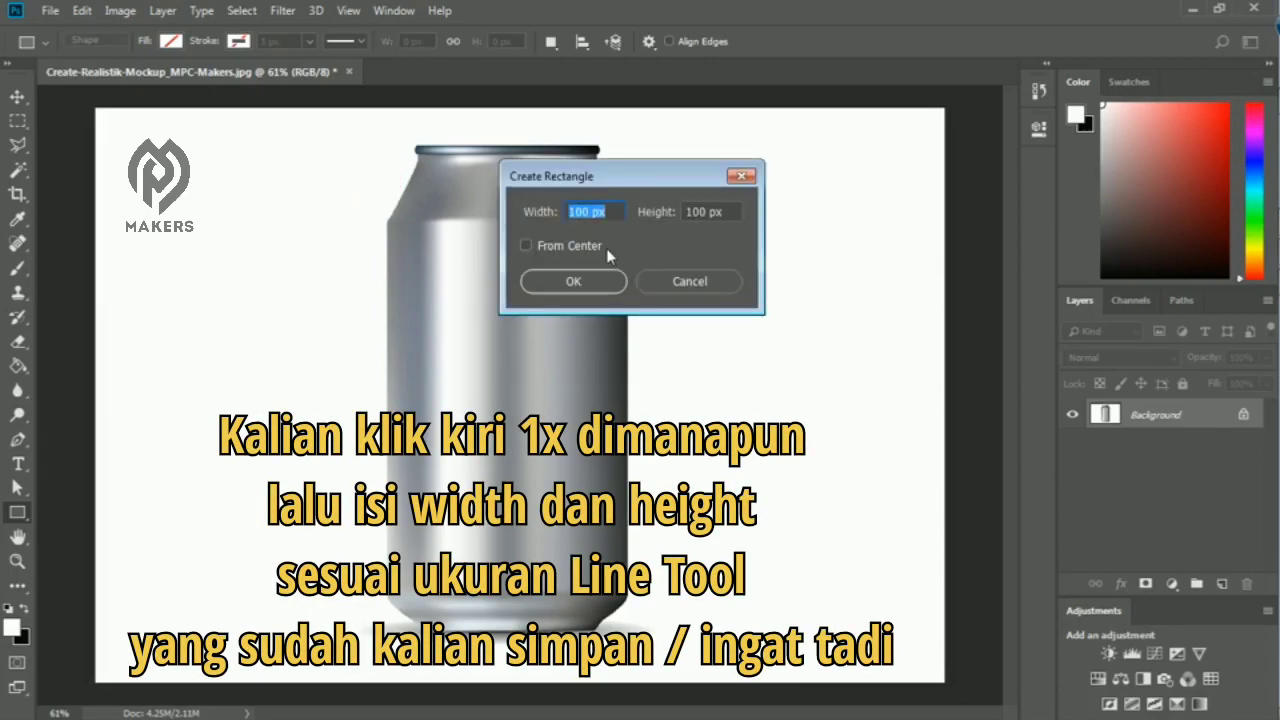
{"action": "type", "text": "423 px"}
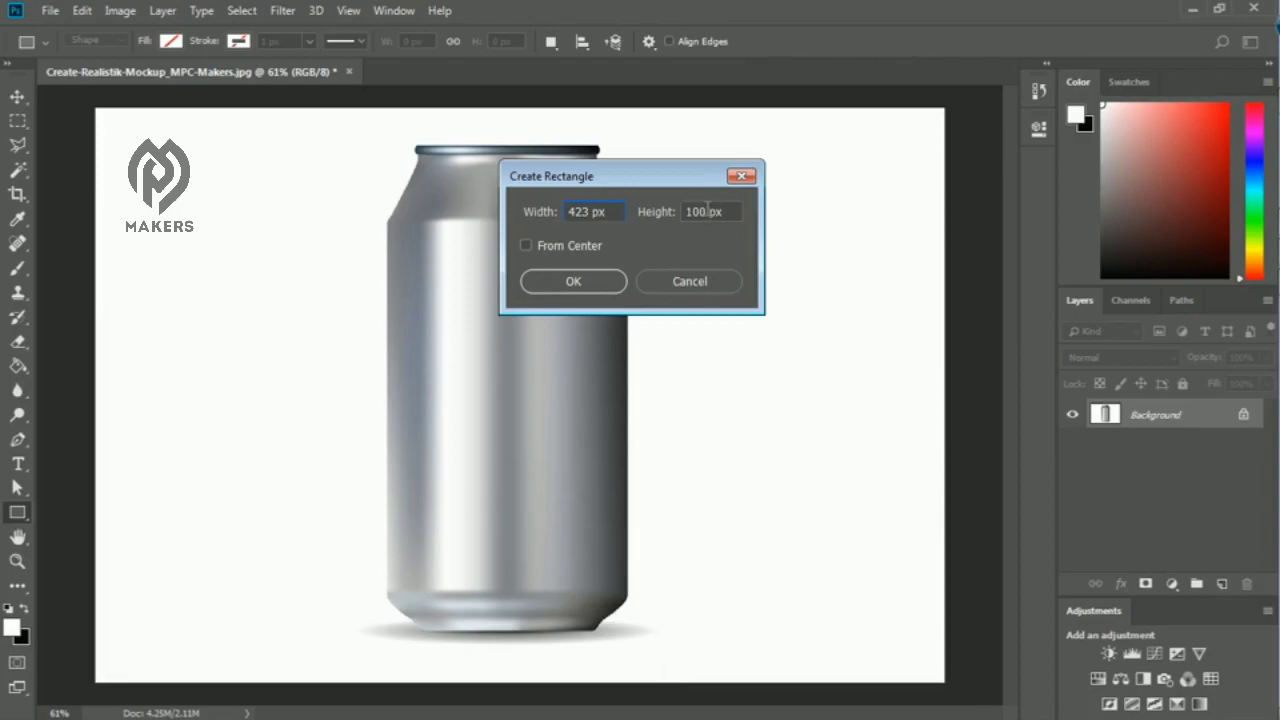
{"action": "left_click_drag", "start_coordinate": [707, 209], "coordinate": [677, 209]}
{"action": "type", "text": "850"}
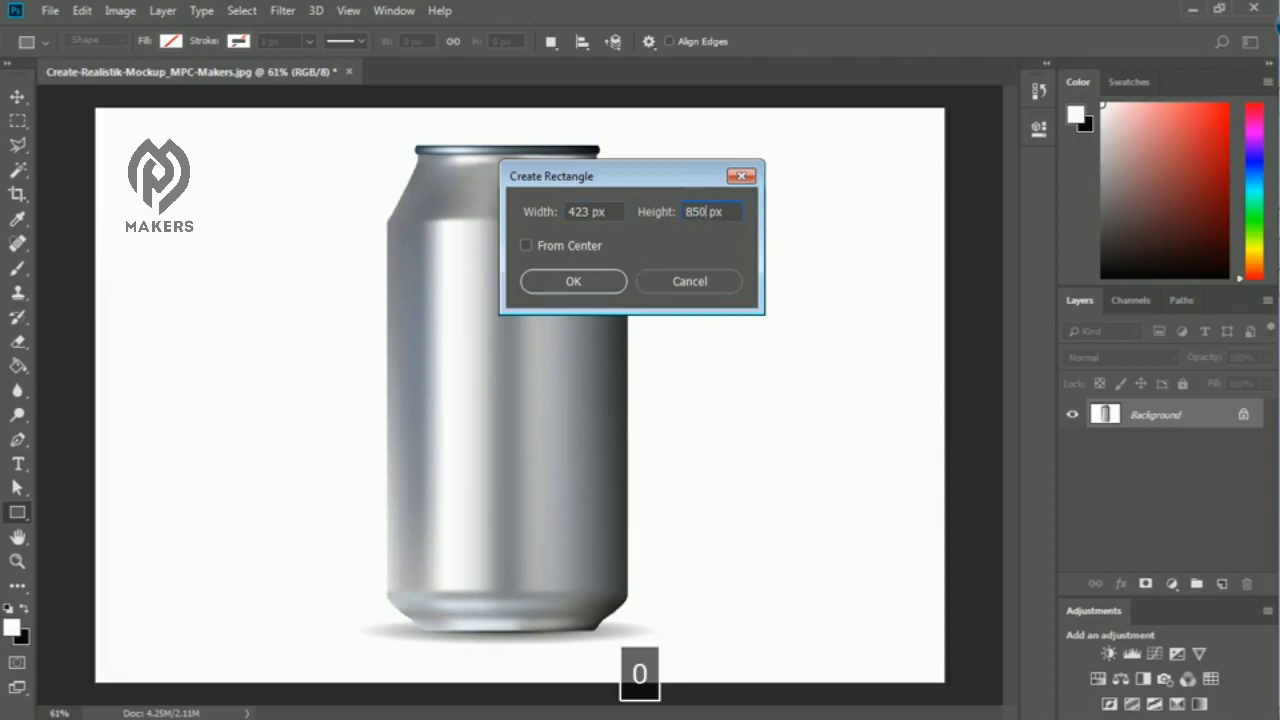
{"action": "key", "text": "Return"}
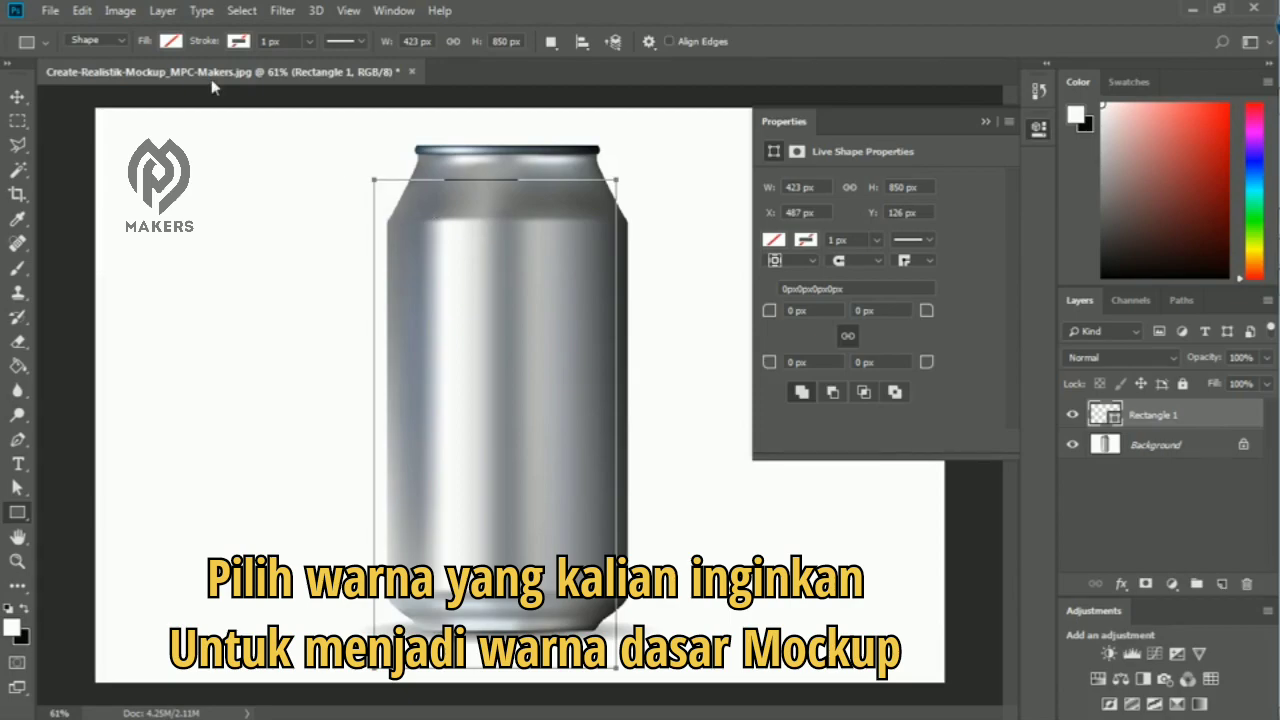
Step: Fill the rectangle with black and move it over the can so that it covers the can's full height
{"action": "left_click", "coordinate": [171, 42]}
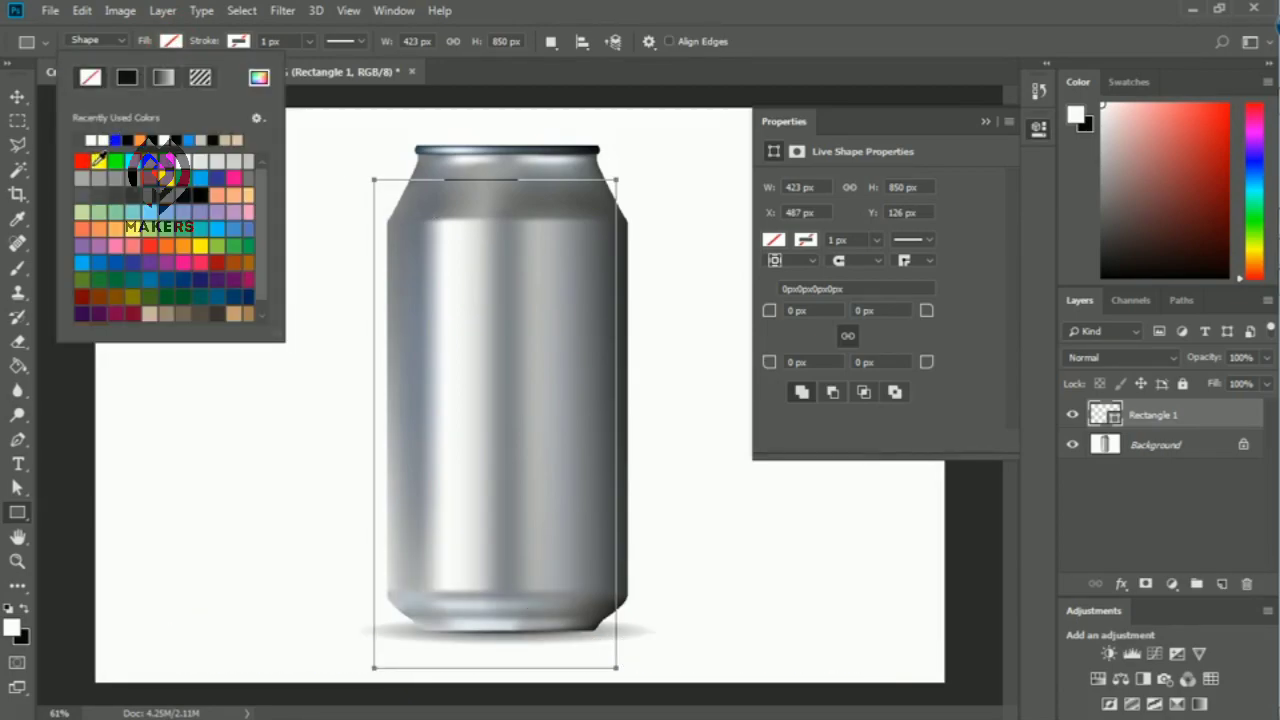
{"action": "left_click", "coordinate": [176, 140]}
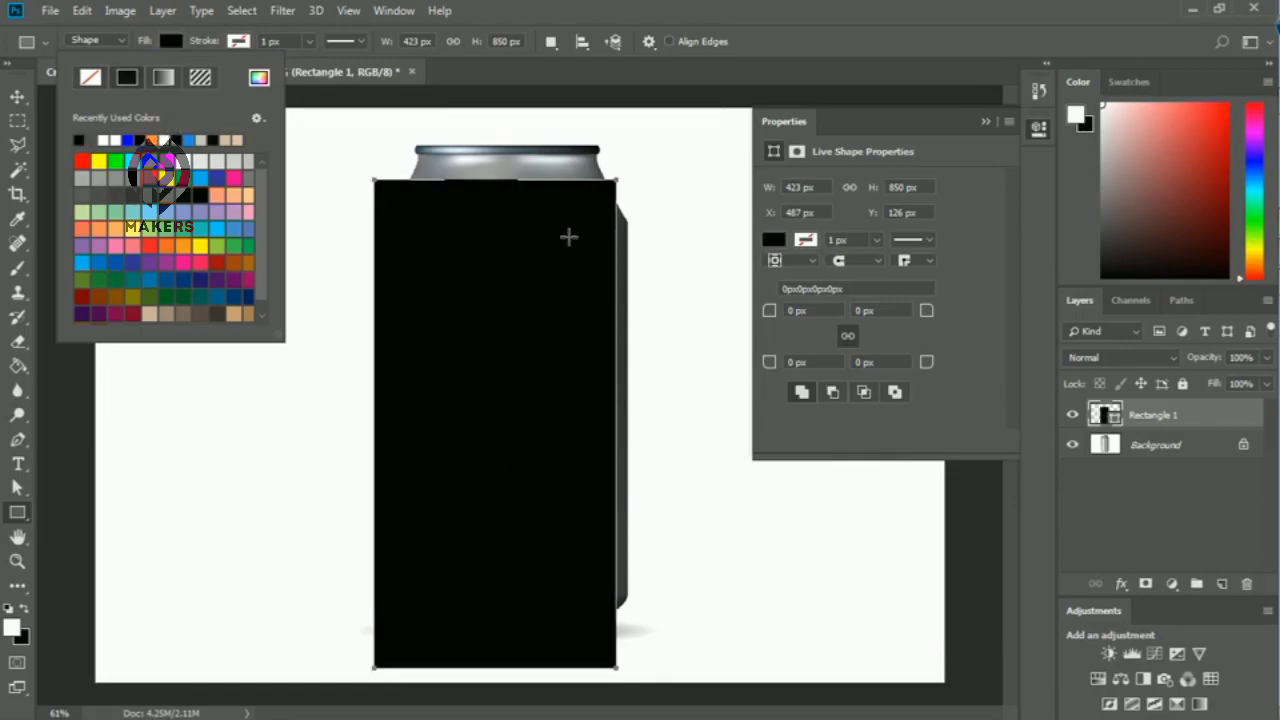
{"action": "key", "text": "Escape"}
{"action": "key", "text": "v"}
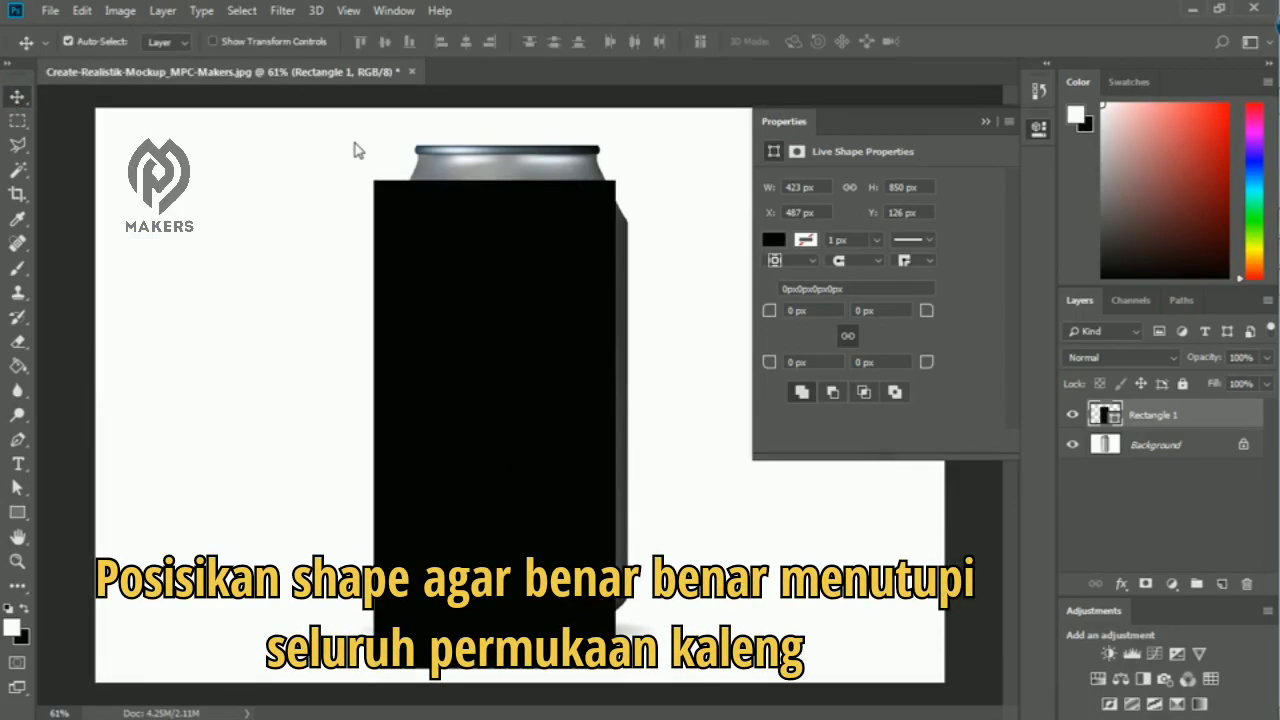
{"action": "left_click_drag", "start_coordinate": [490, 292], "coordinate": [505, 253]}
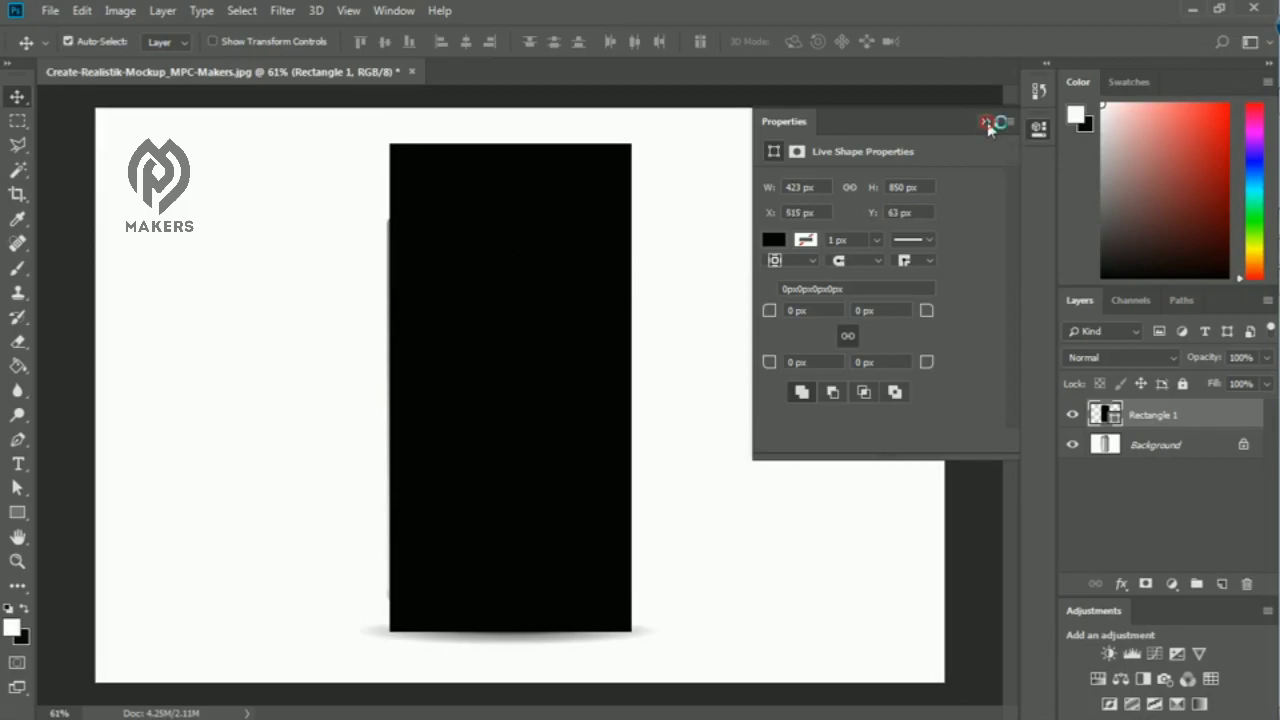
{"action": "left_click", "coordinate": [986, 121]}
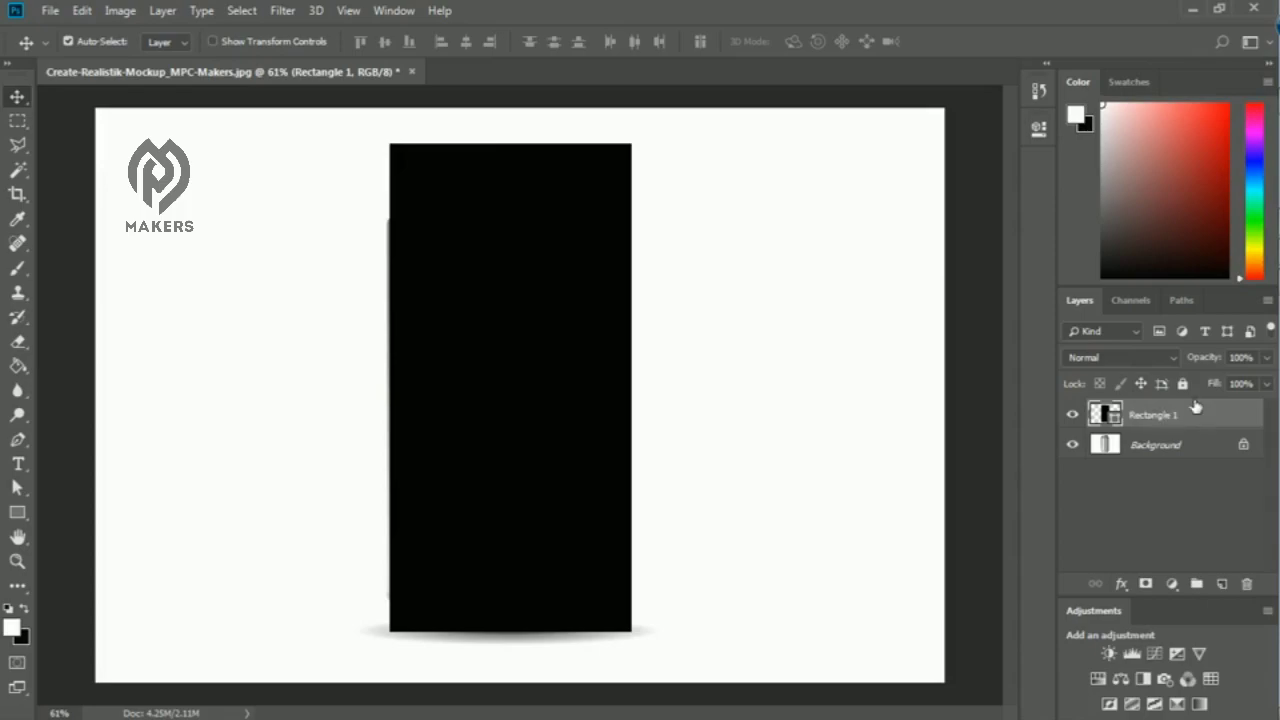
Step: Lower the rectangle's opacity to 63% and nudge it left until it lines up with both sides of the can
{"action": "left_click", "coordinate": [1268, 362]}
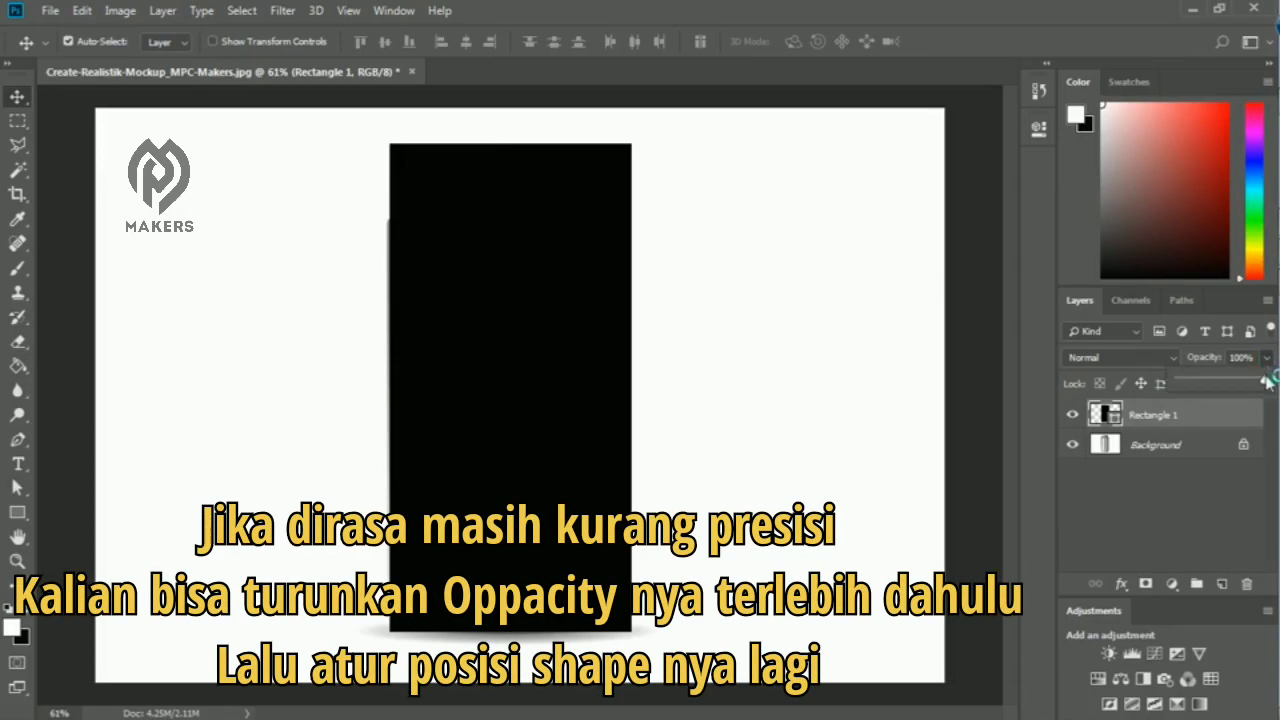
{"action": "left_click_drag", "start_coordinate": [1268, 380], "coordinate": [1240, 380]}
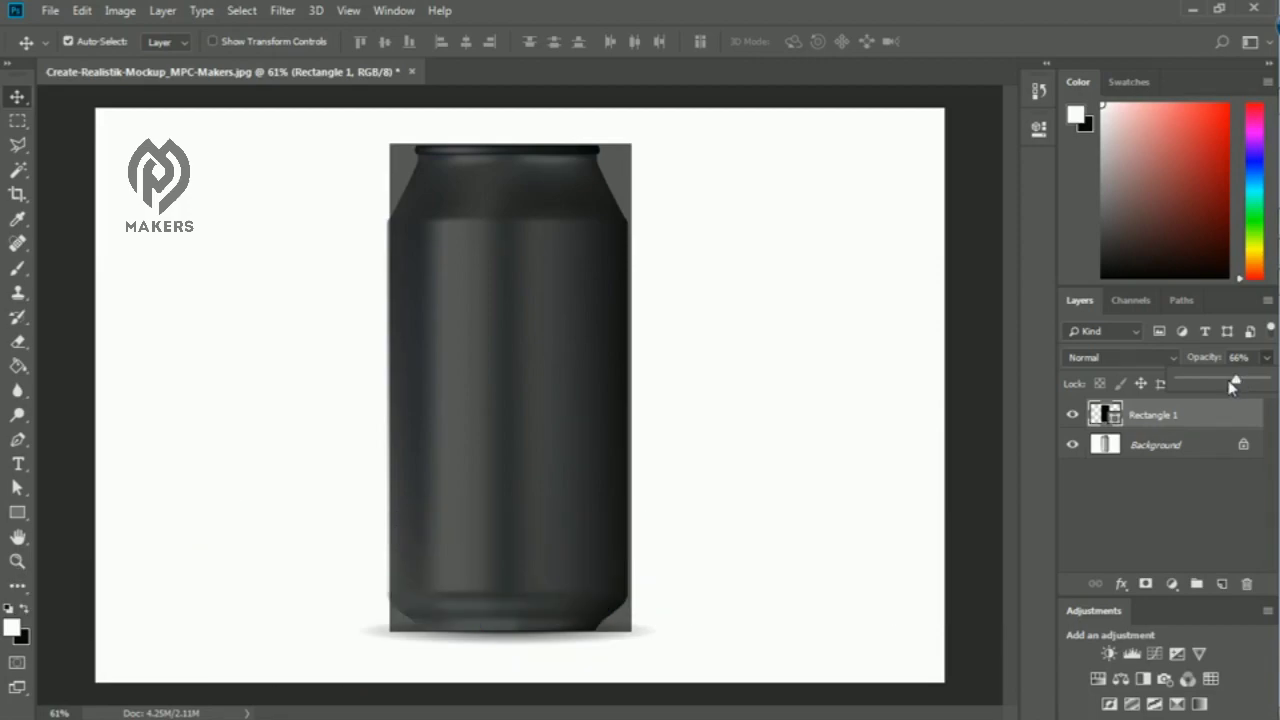
{"action": "key", "text": "Left"}
{"action": "key", "text": "Left"}
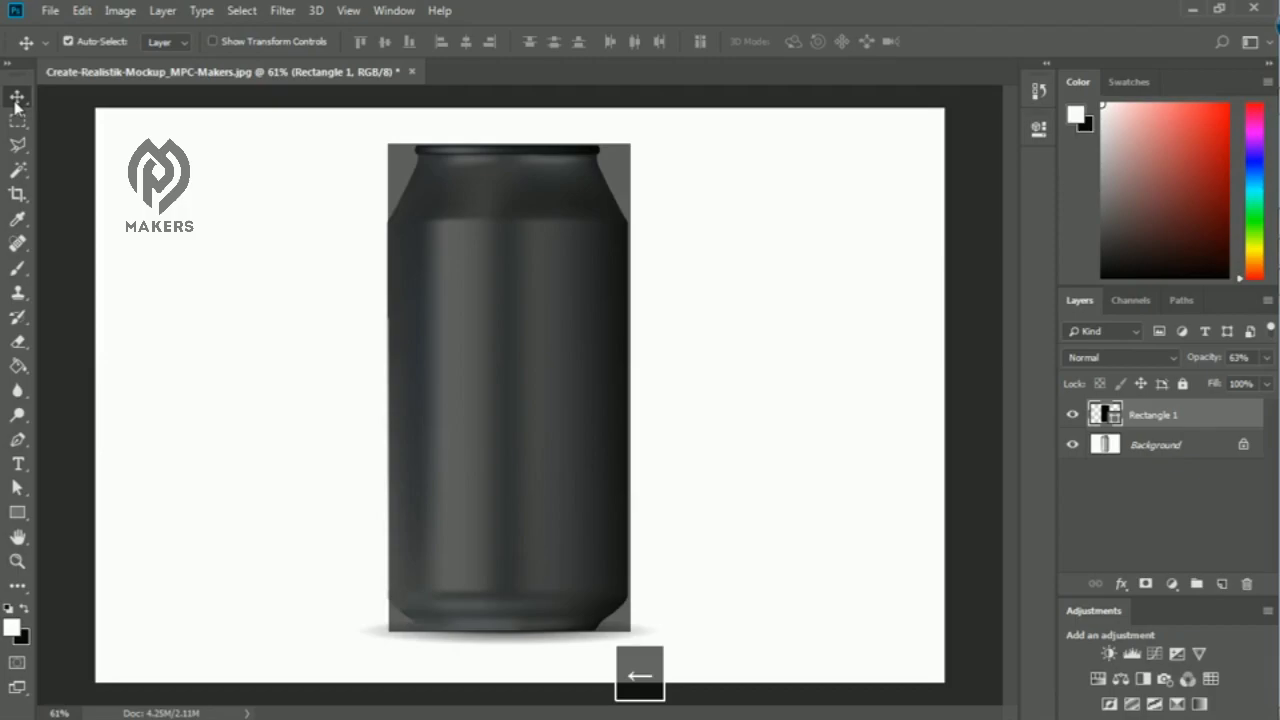
{"action": "key", "text": "Left"}
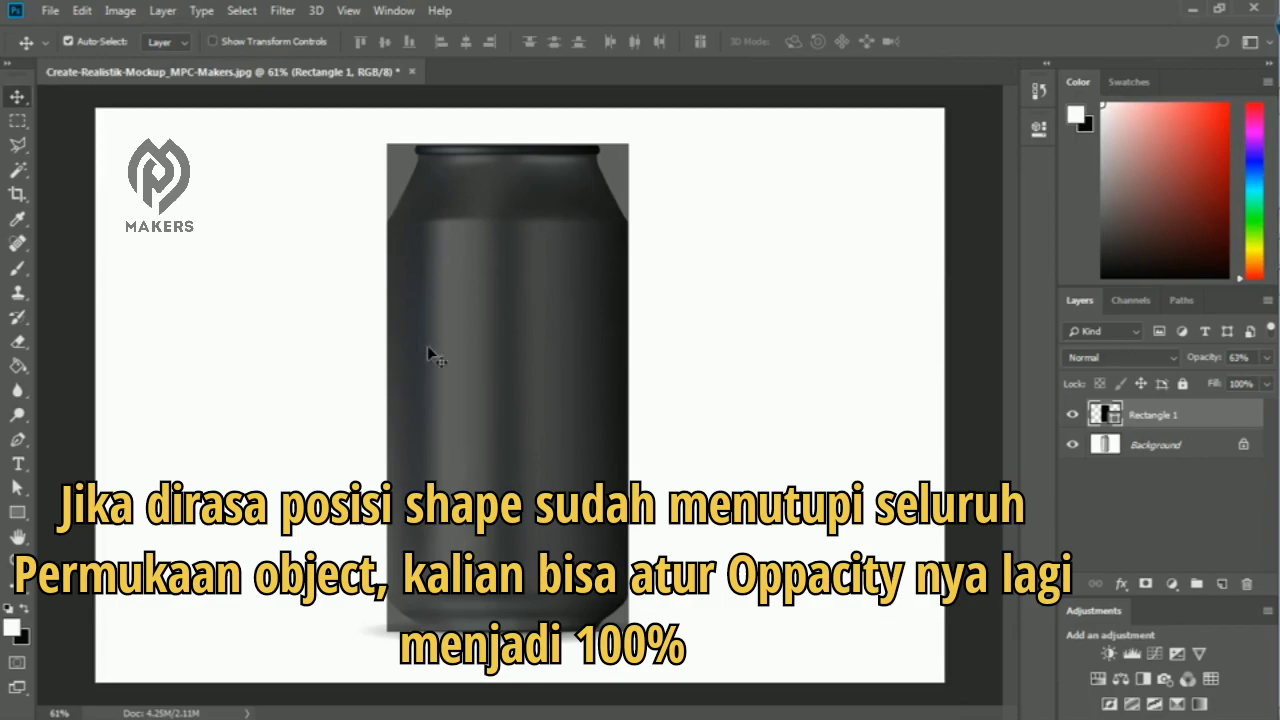
Step: Set the rectangle's opacity to 100% and convert the Rectangle 1 layer to a smart object
{"action": "left_click", "coordinate": [1265, 358]}
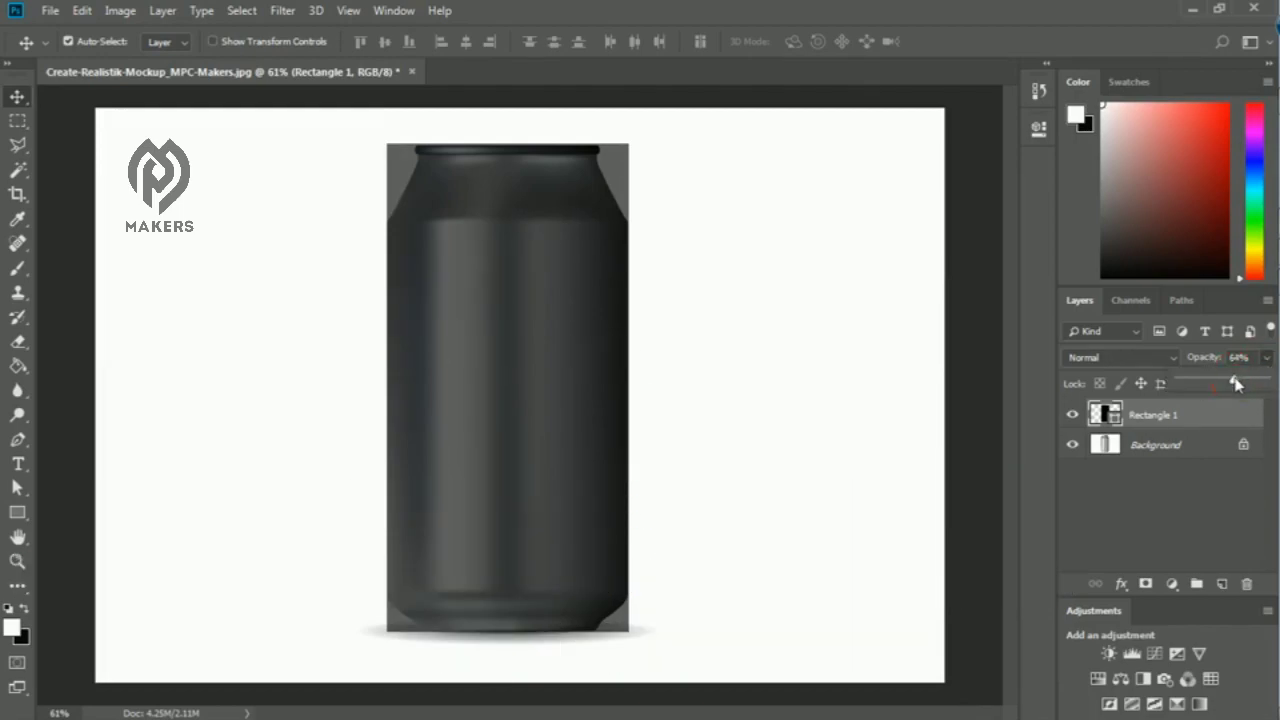
{"action": "left_click_drag", "start_coordinate": [1236, 383], "coordinate": [1274, 383]}
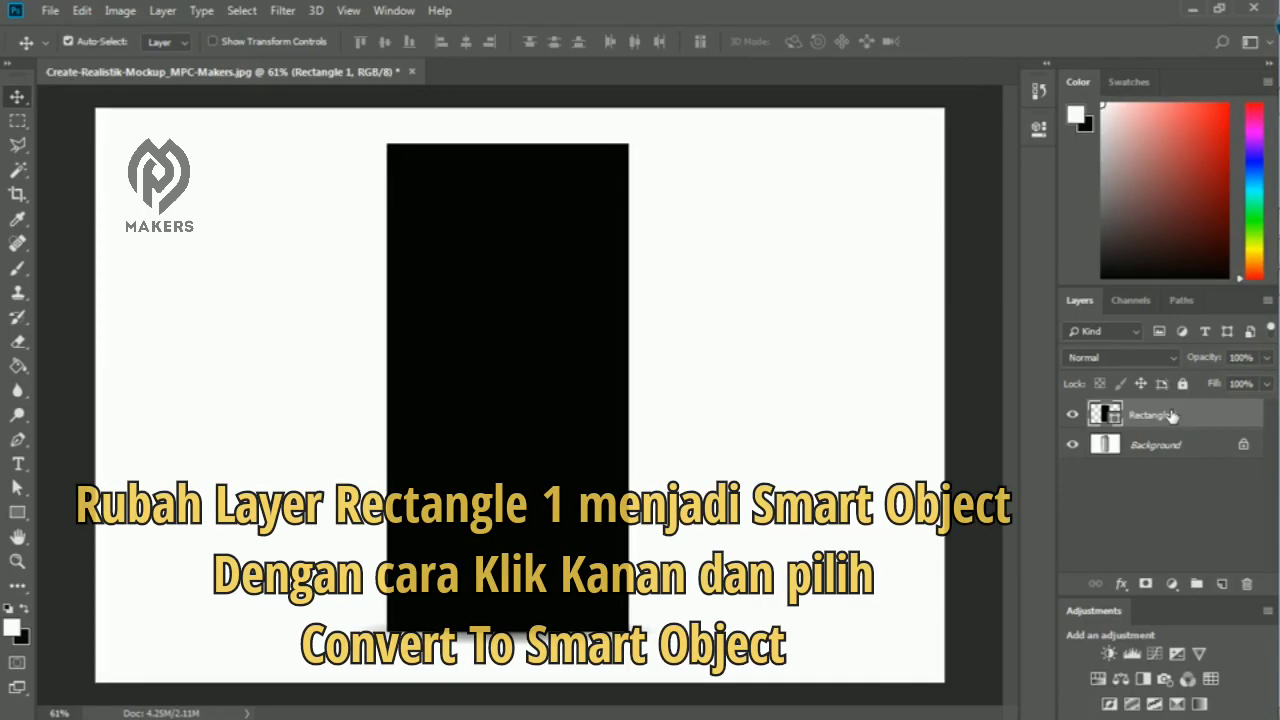
{"action": "right_click", "coordinate": [1203, 417]}
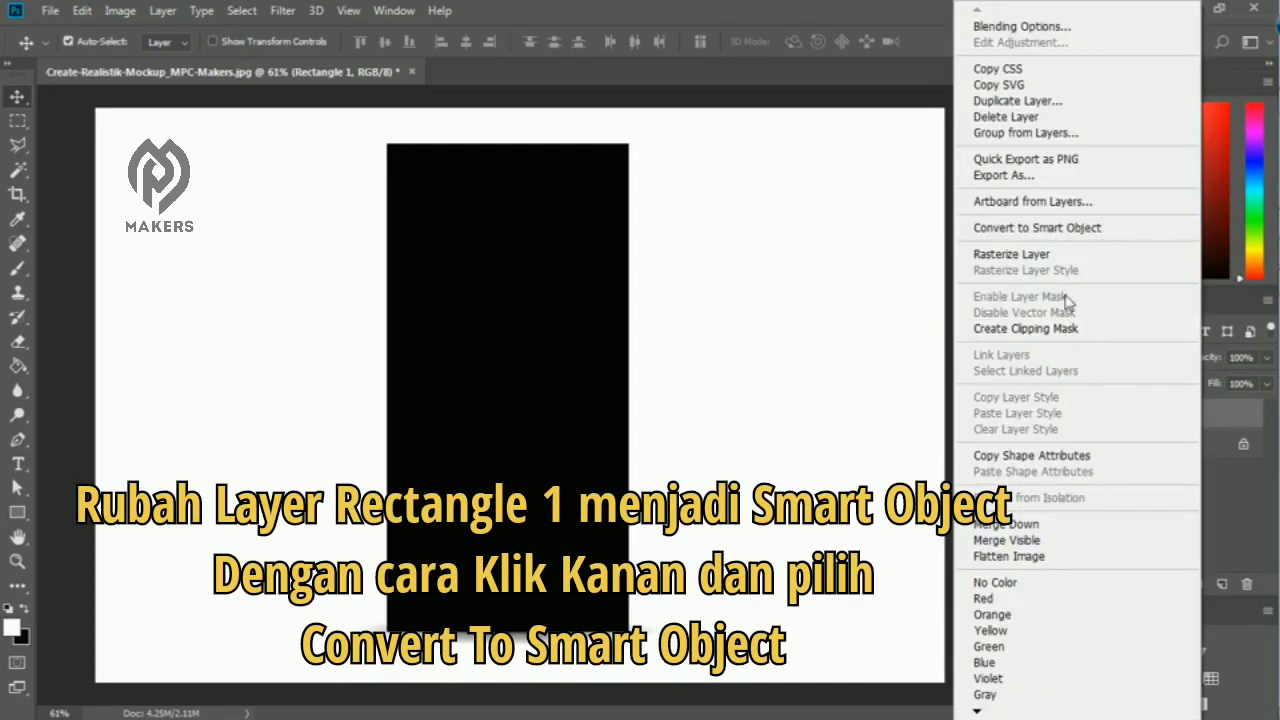
{"action": "left_click", "coordinate": [1048, 230]}
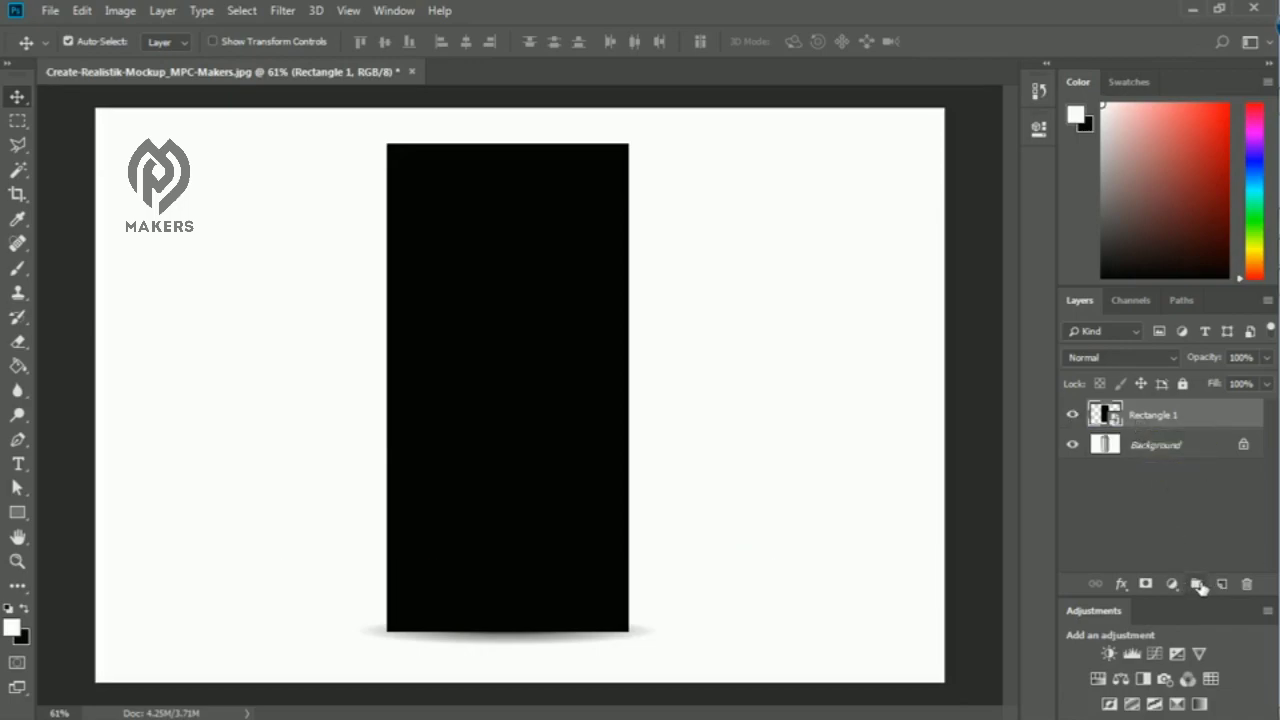
Step: Add an empty layer group above the rectangle and hide the Rectangle 1 layer
{"action": "left_click", "coordinate": [1197, 584]}
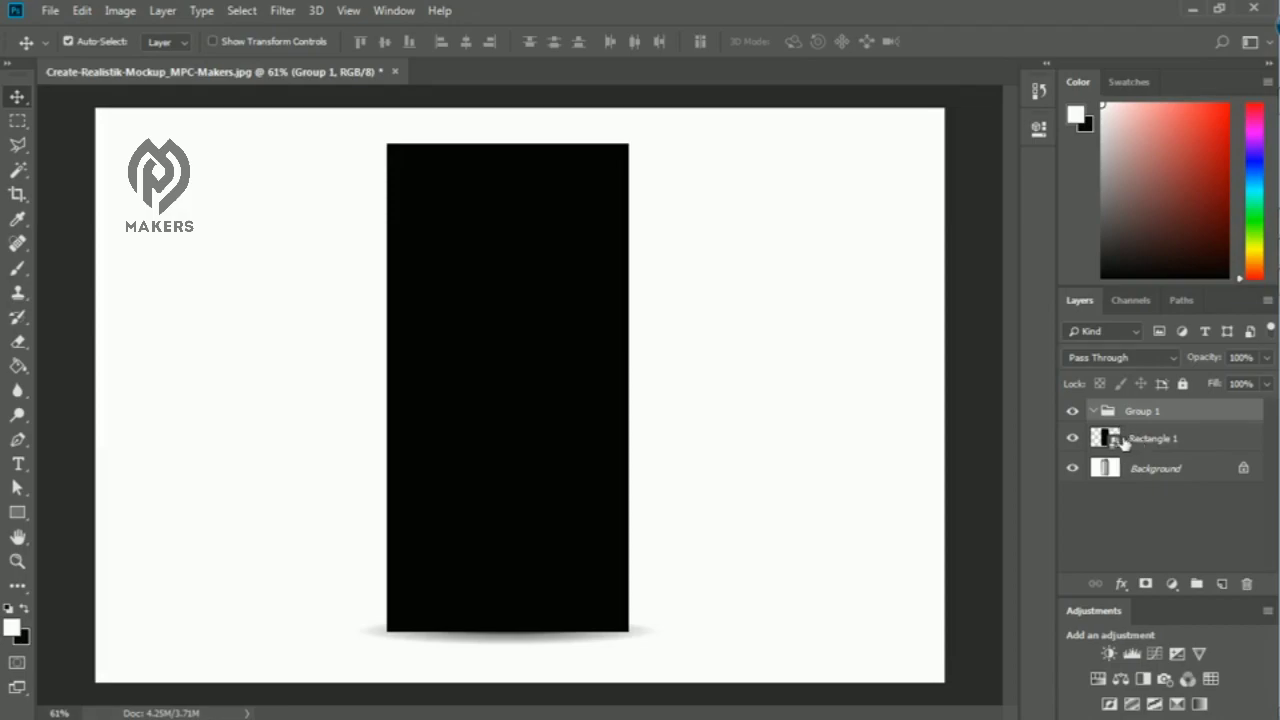
{"action": "left_click", "coordinate": [1073, 440]}
Step: Select the whole can on the Background layer with the Quick Selection tool, leaving out its shadow
{"action": "left_click", "coordinate": [340, 243]}
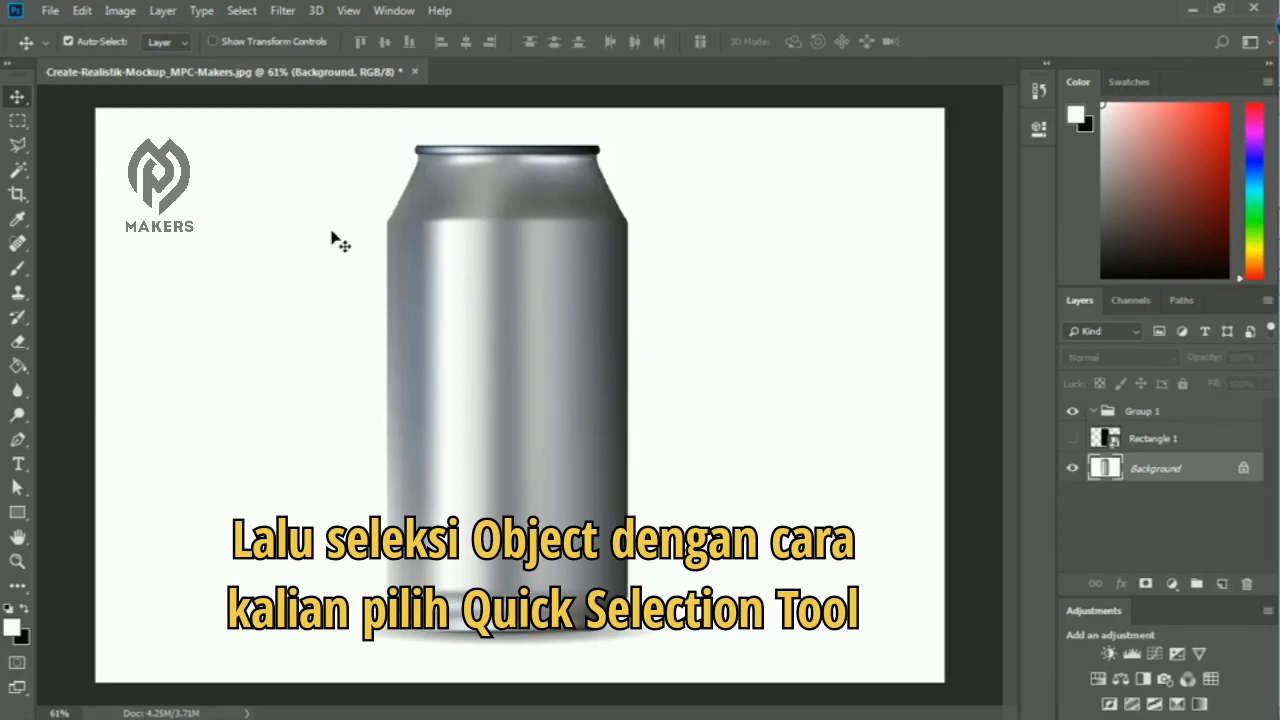
{"action": "left_click", "coordinate": [24, 170]}
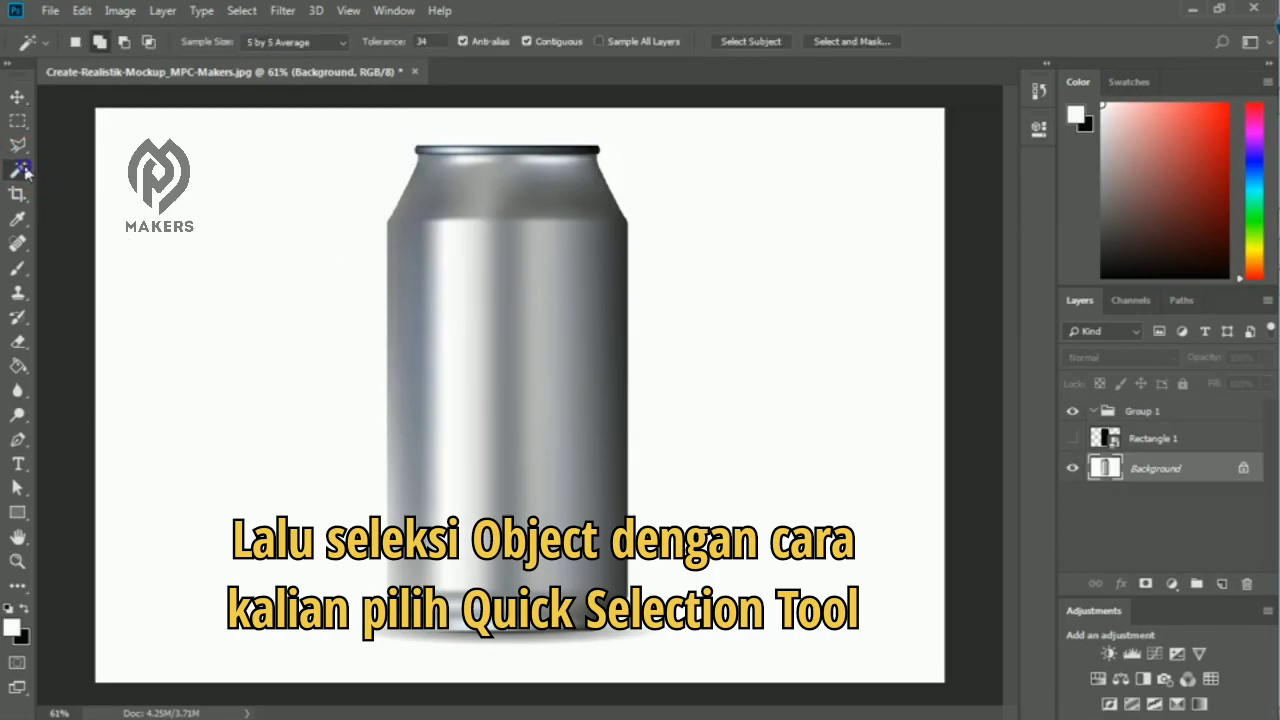
{"action": "right_click", "coordinate": [25, 170]}
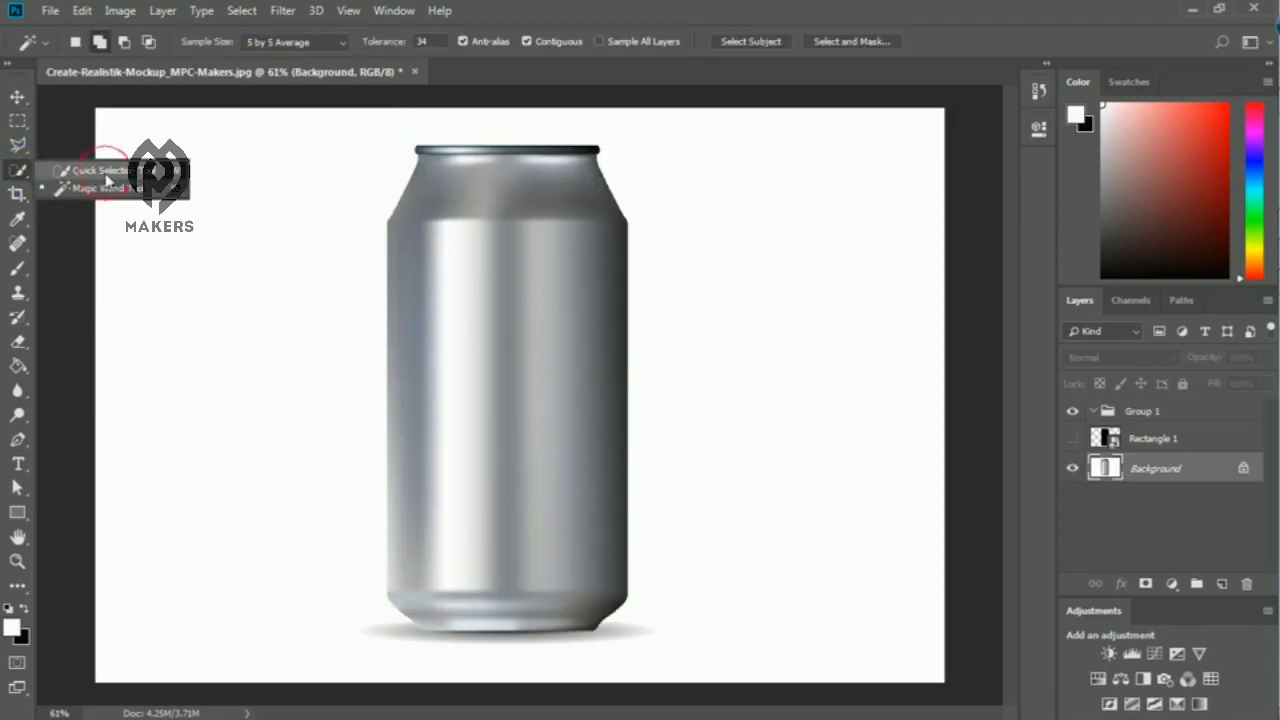
{"action": "left_click", "coordinate": [100, 172]}
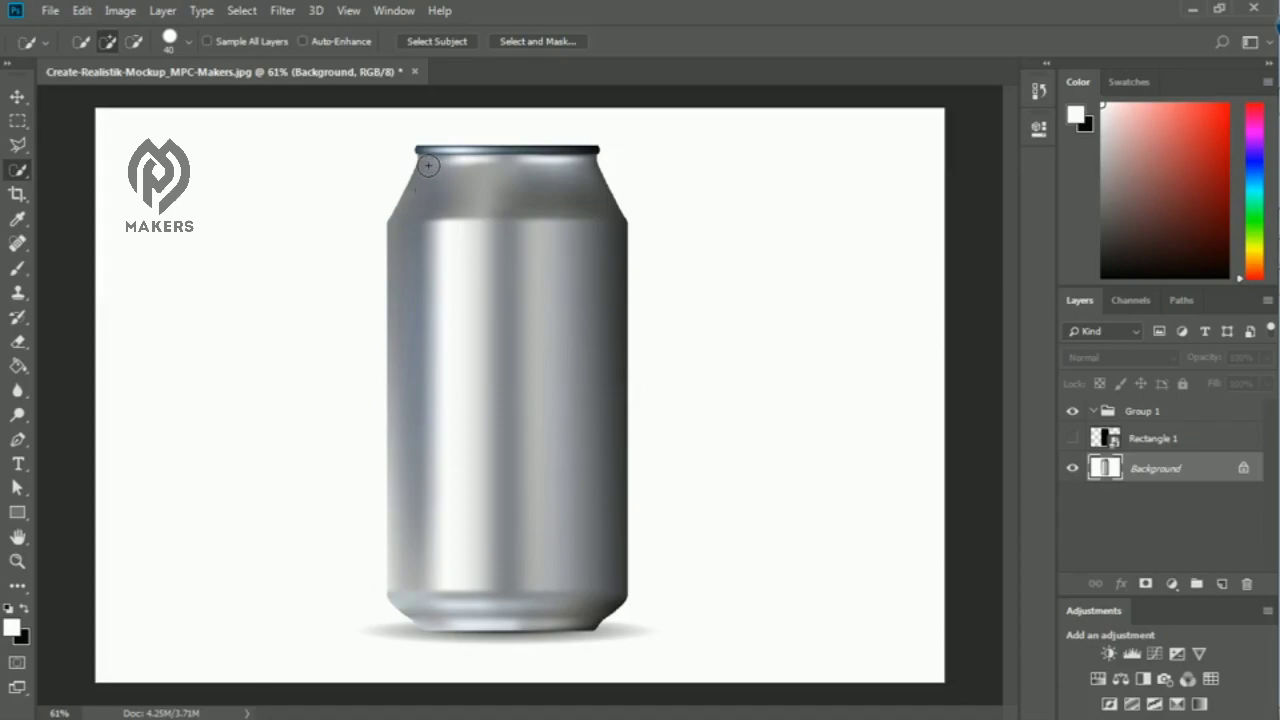
{"action": "mouse_move", "coordinate": [430, 167]}
{"action": "left_mouse_down"}
{"action": "mouse_move", "coordinate": [503, 193]}
{"action": "mouse_move", "coordinate": [571, 245]}
{"action": "mouse_move", "coordinate": [586, 369]}
{"action": "mouse_move", "coordinate": [512, 454]}
{"action": "left_mouse_up"}
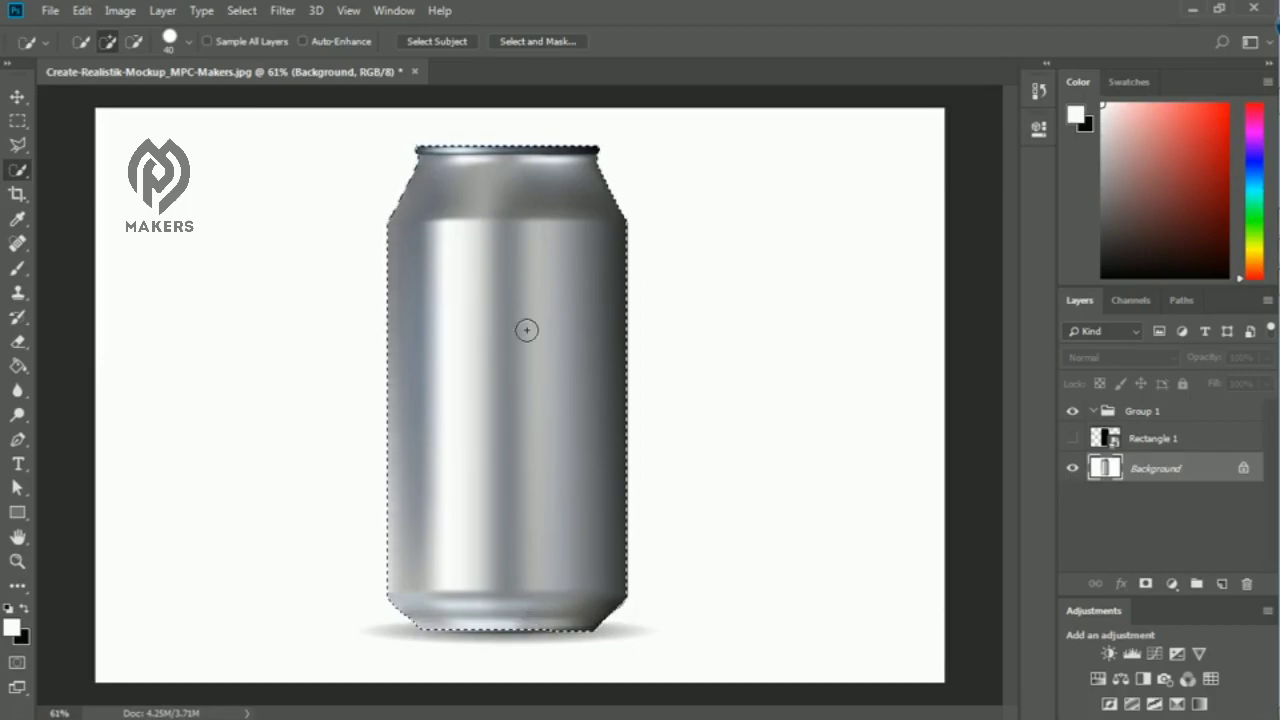
Step: Subtract the can's top metal rim from the selection using the Quick Selection tool at brush size 15
{"action": "scroll", "coordinate": [485, 203], "scroll_direction": "up", "scroll_amount": 2, "text": "alt"}
{"action": "scroll", "coordinate": [485, 203], "scroll_direction": "up", "scroll_amount": 5, "text": "alt"}
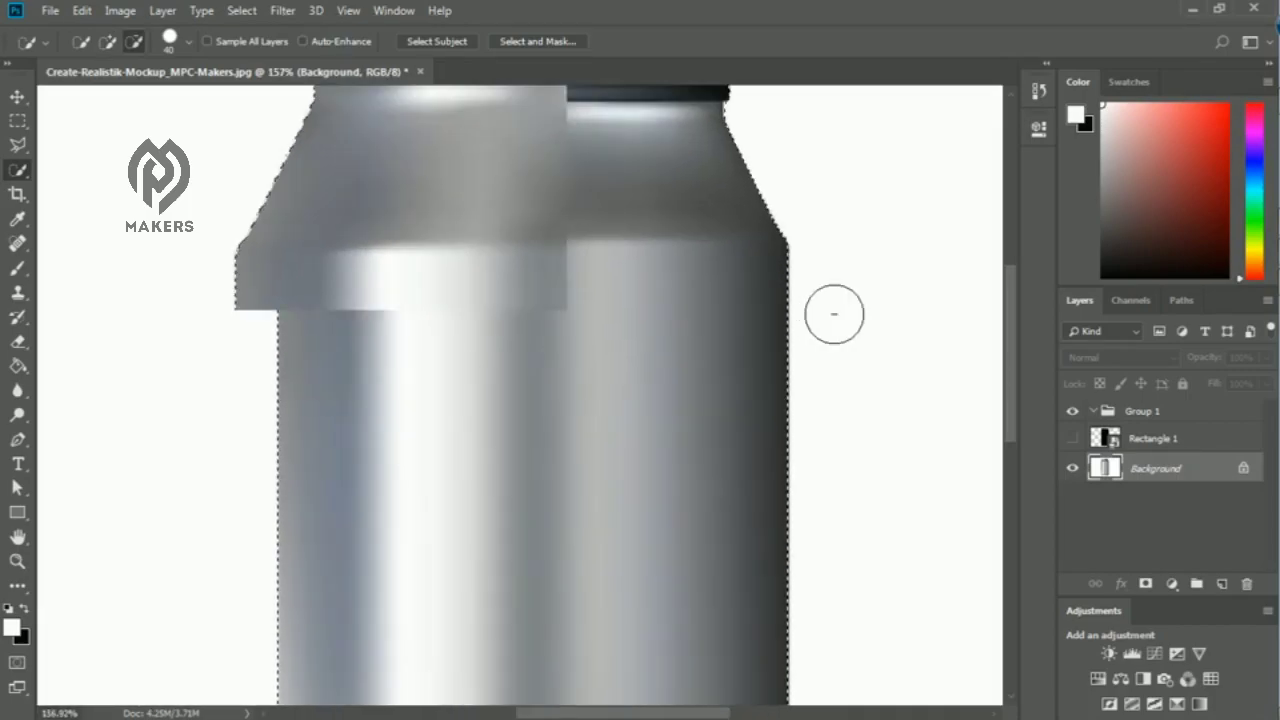
{"action": "scroll", "coordinate": [1003, 323], "scroll_direction": "up", "scroll_amount": 4}
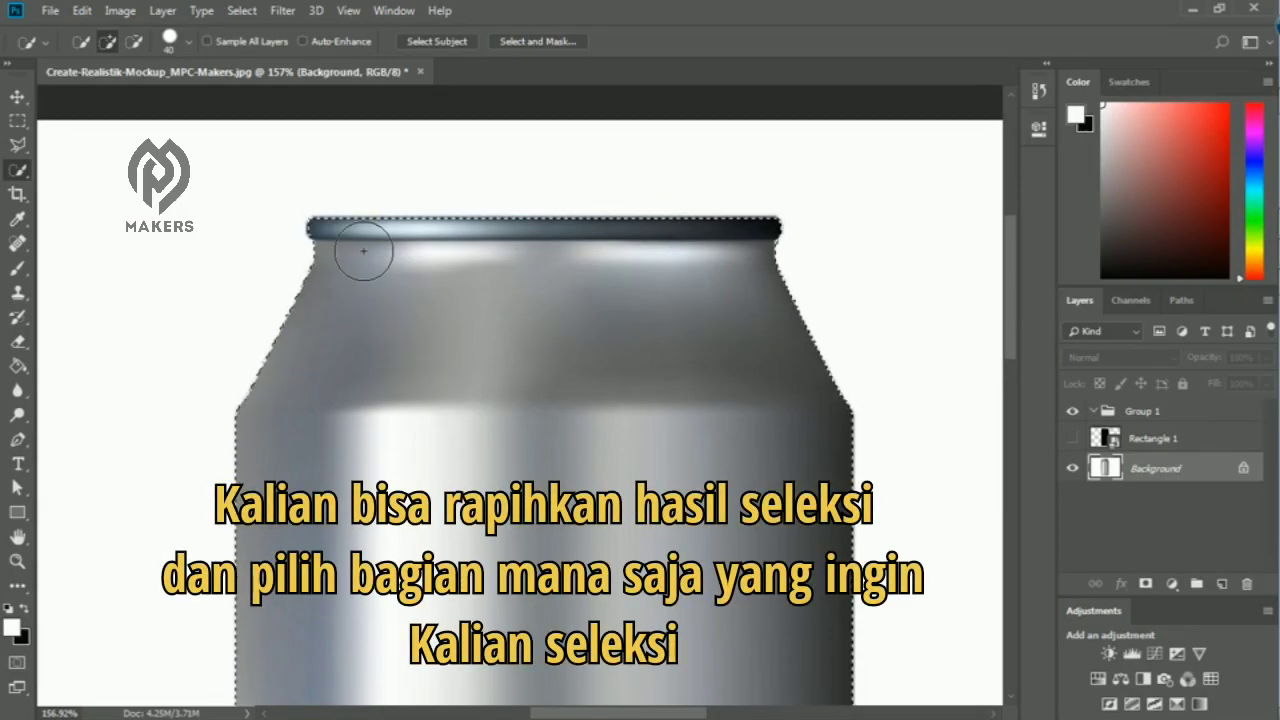
{"action": "key", "text": "bracketleft"}
{"action": "key", "text": "bracketleft"}
{"action": "key", "text": "bracketleft"}
{"action": "key", "text": "bracketleft"}
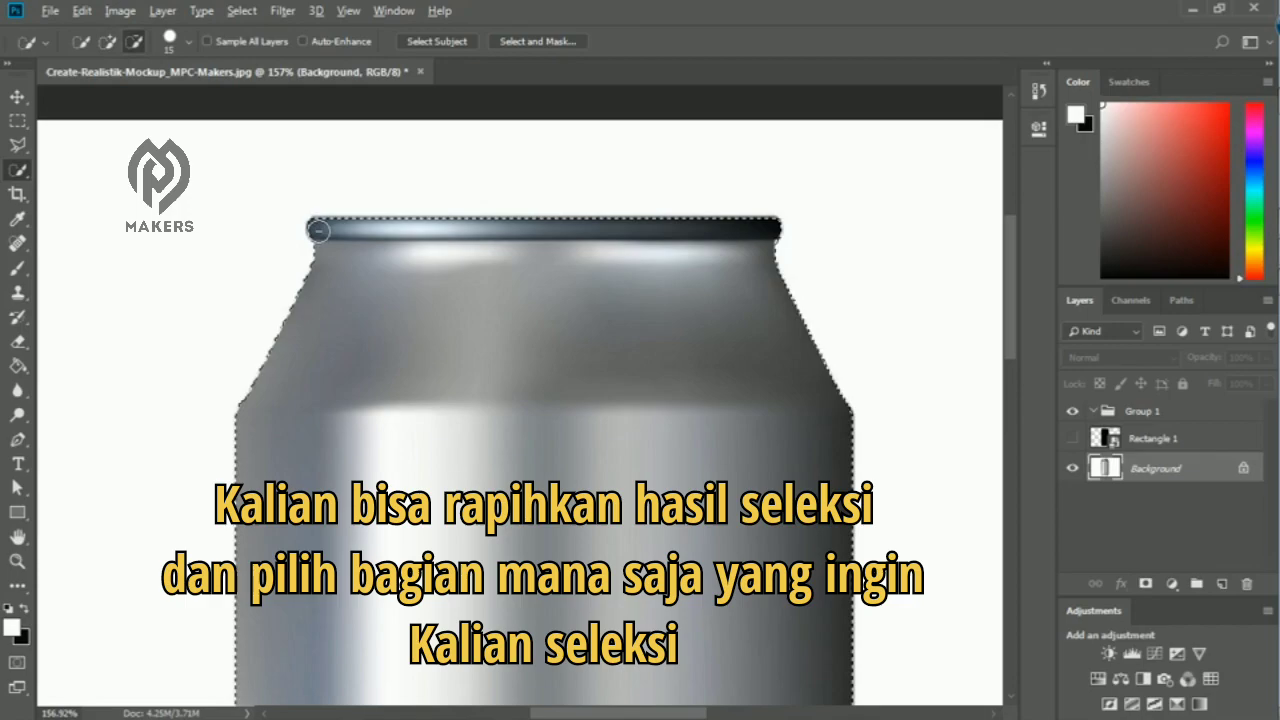
{"action": "left_click_drag", "start_coordinate": [318, 227], "coordinate": [395, 230], "text": "alt"}
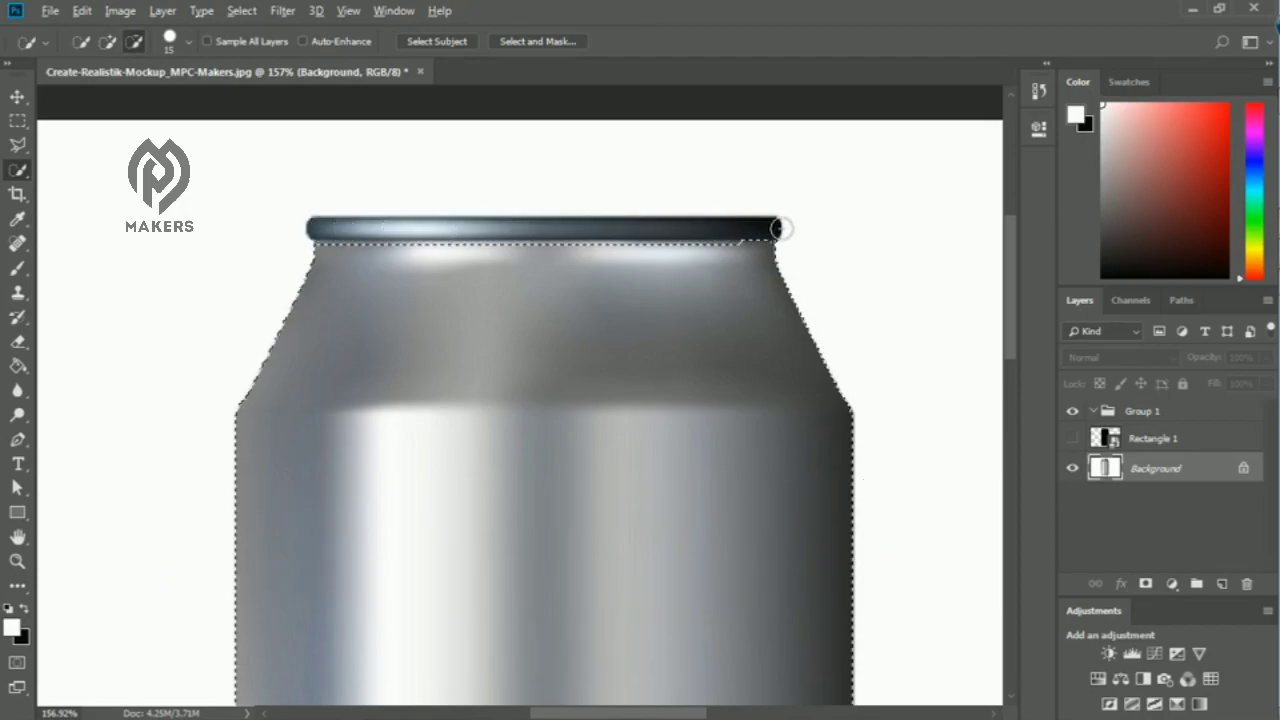
Step: Straighten the selection edge just below the rim from the can's left corner toward the middle, reducing the brush size to 7
{"action": "scroll", "coordinate": [337, 263], "scroll_direction": "up", "scroll_amount": 4, "text": "alt"}
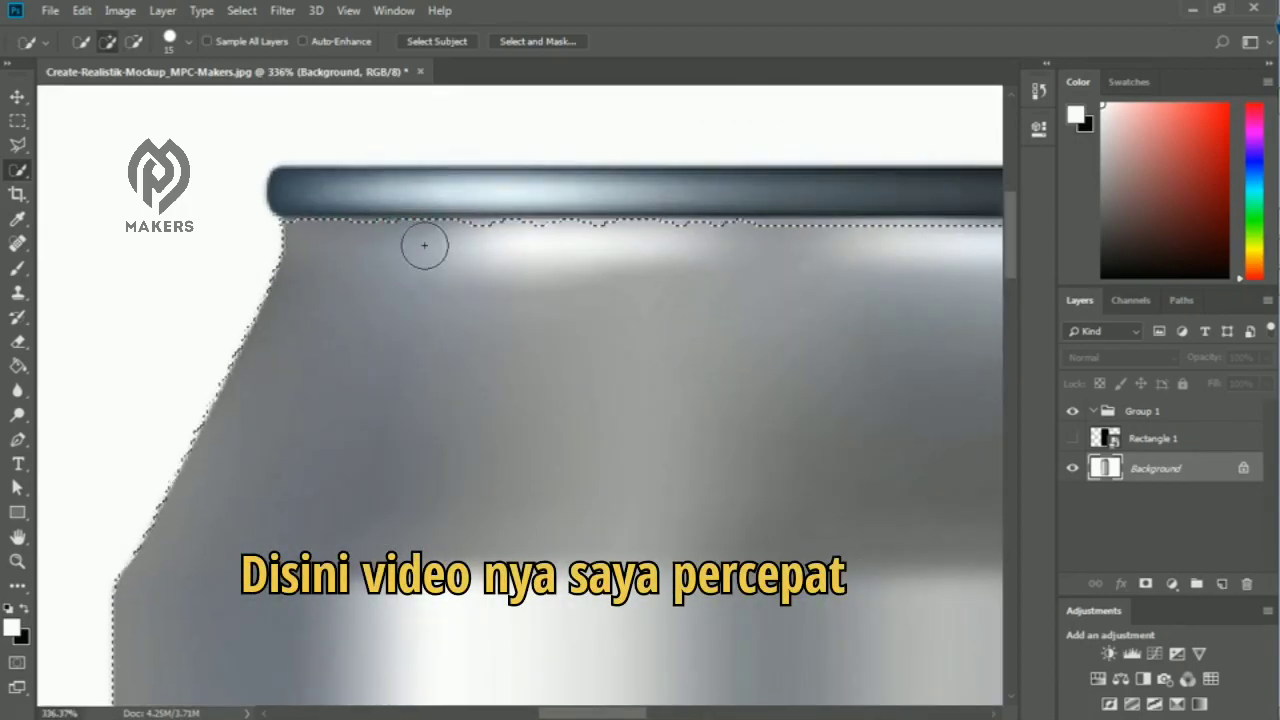
{"action": "left_click_drag", "start_coordinate": [424, 246], "coordinate": [528, 243]}
{"action": "left_click", "coordinate": [528, 211], "text": "alt"}
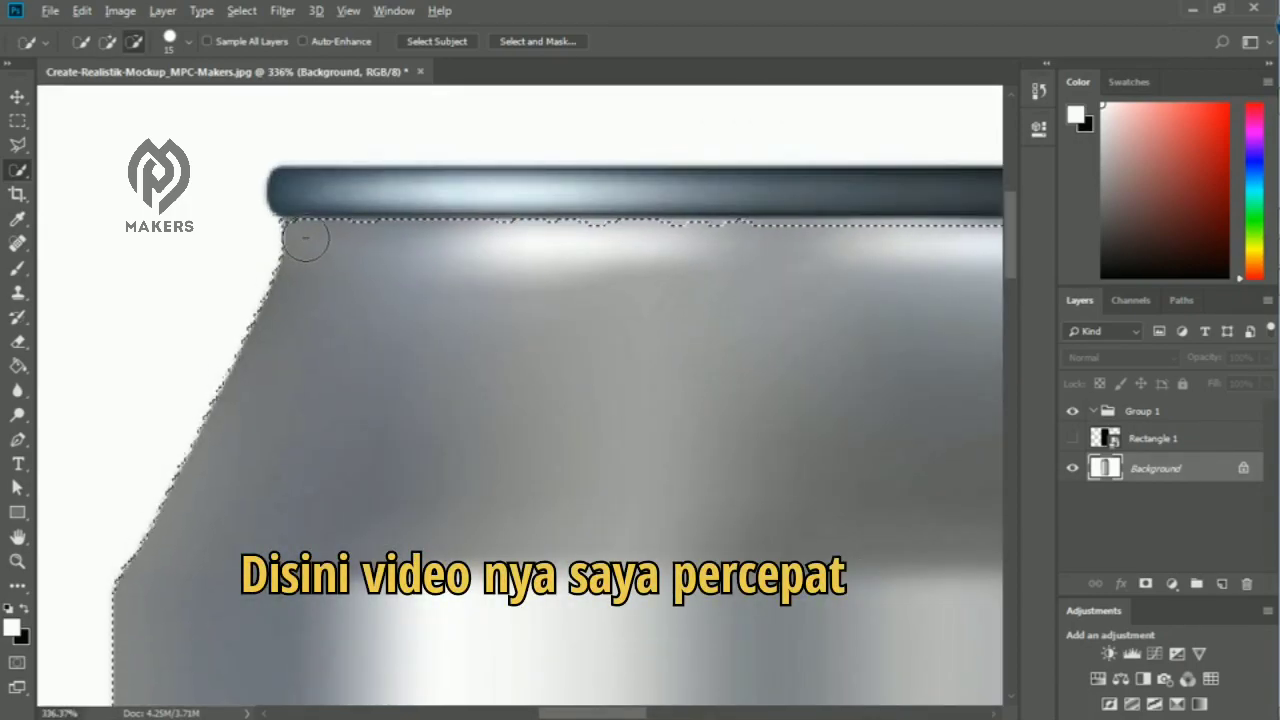
{"action": "key", "text": "["}
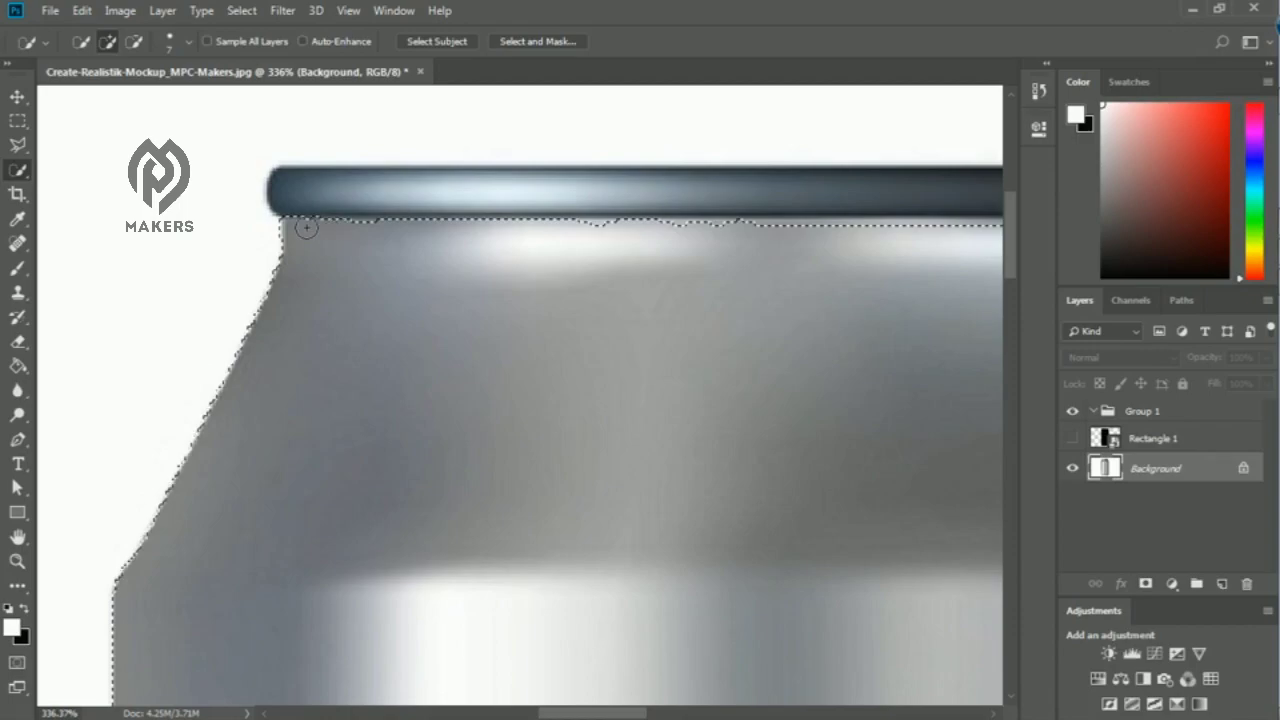
{"action": "left_click_drag", "start_coordinate": [306, 228], "coordinate": [497, 229]}
{"action": "left_click", "coordinate": [391, 206], "text": "alt"}
{"action": "left_click", "coordinate": [599, 231]}
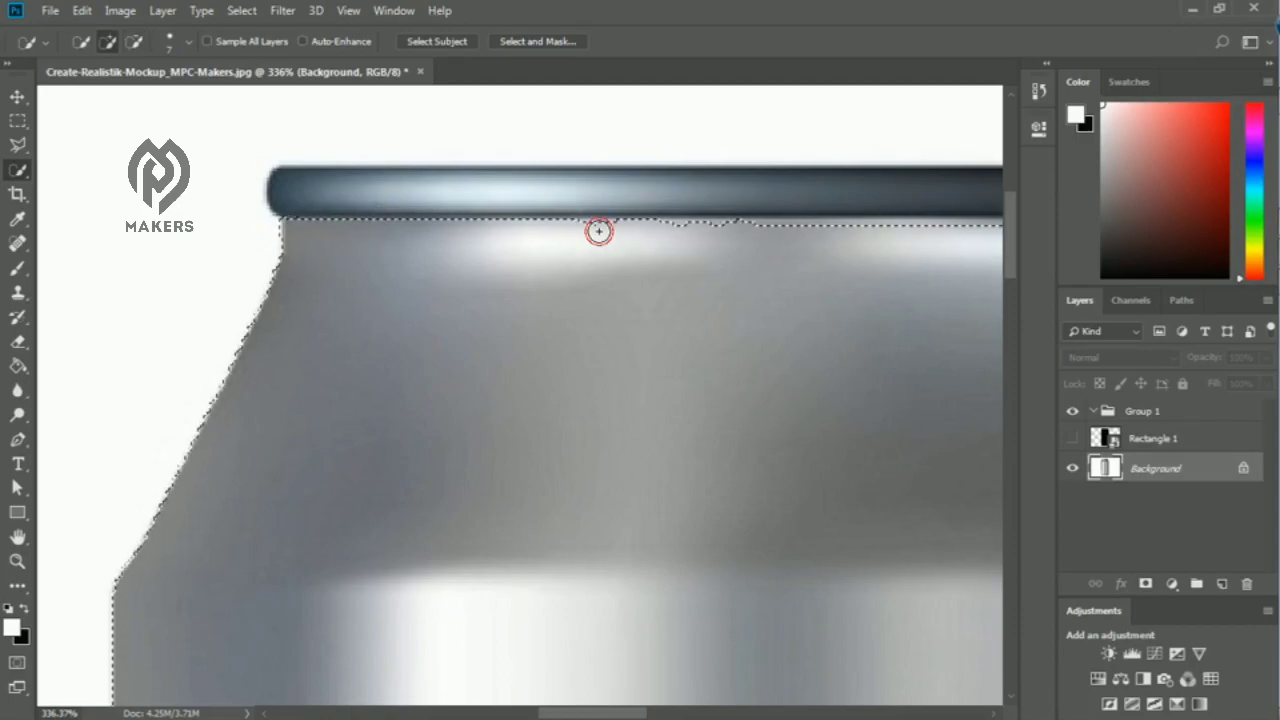
{"action": "left_click_drag", "start_coordinate": [599, 231], "coordinate": [828, 230]}
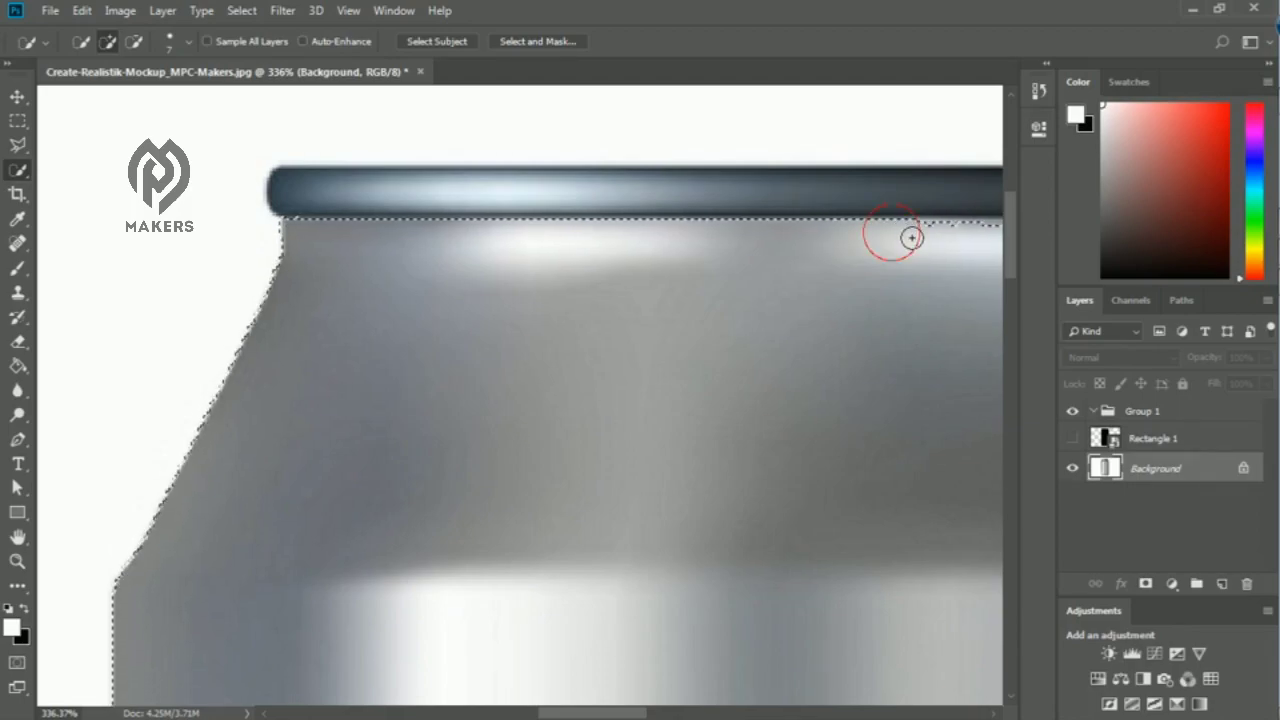
Step: Clean up the rest of the selection edge below the rim through to the can's right shoulder corner
{"action": "scroll", "coordinate": [799, 650], "scroll_direction": "right", "scroll_amount": 5}
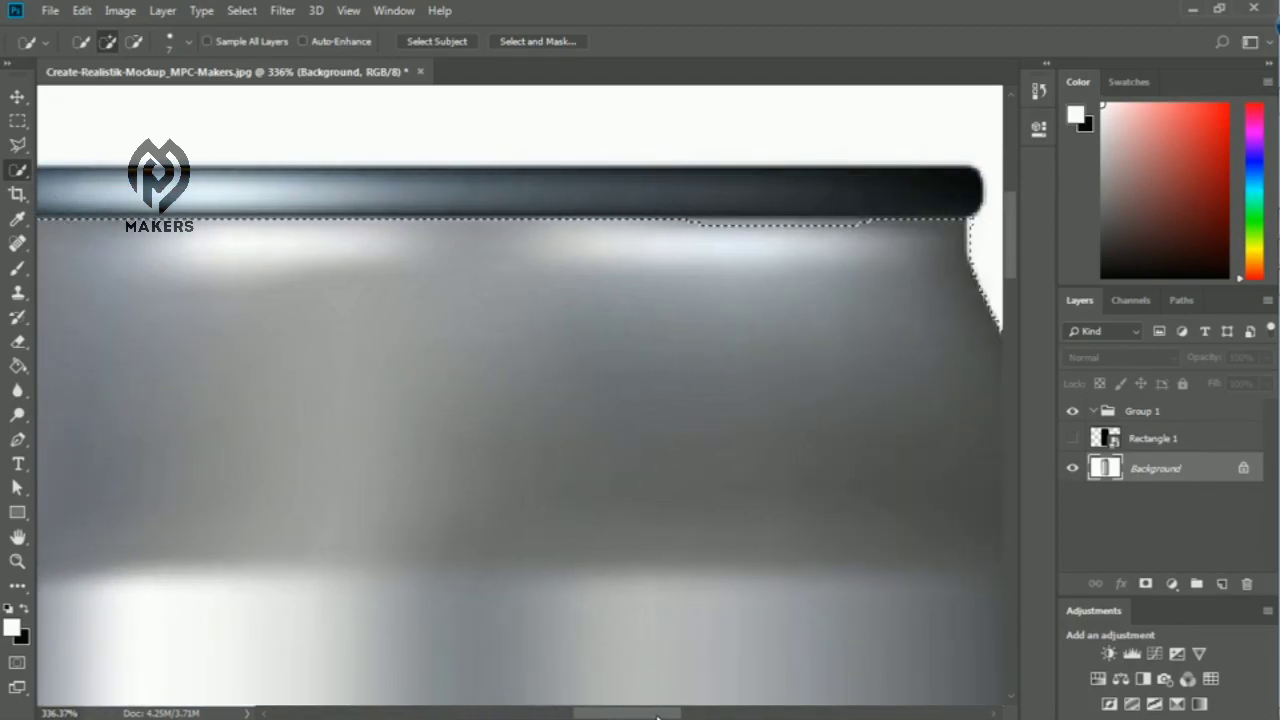
{"action": "left_click", "coordinate": [703, 209], "text": "alt"}
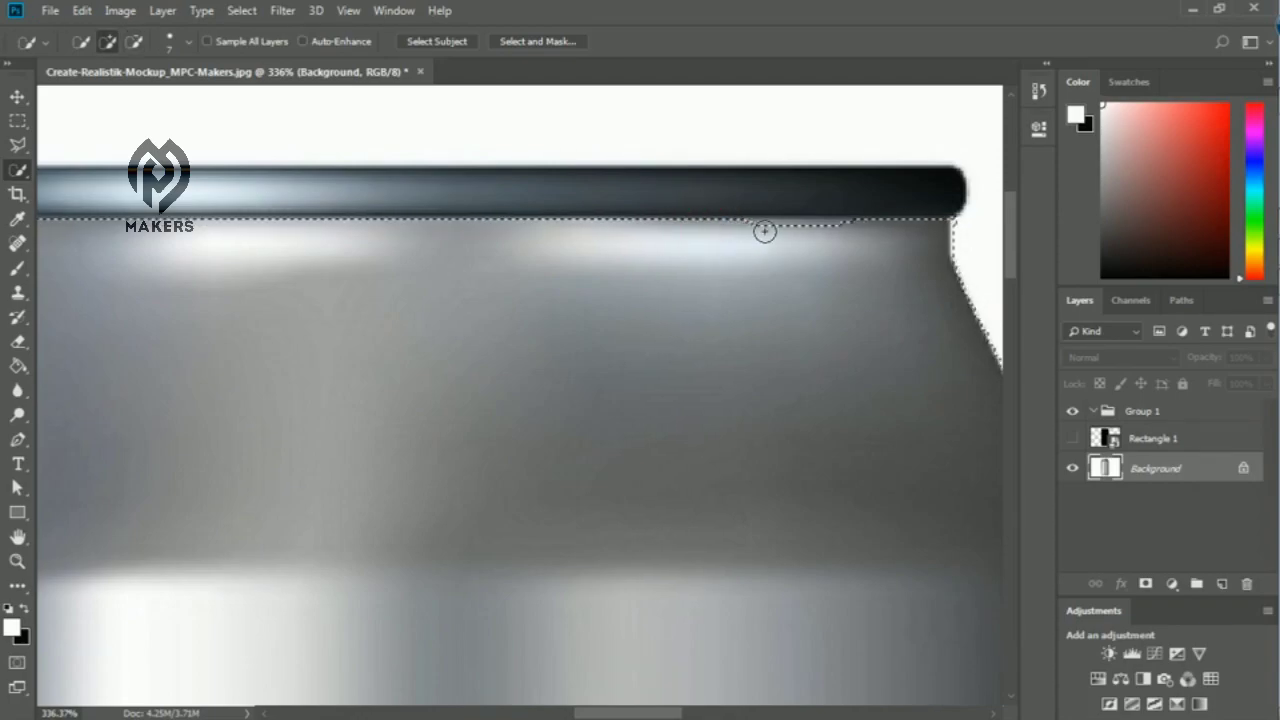
{"action": "mouse_move", "coordinate": [766, 231]}
{"action": "left_mouse_down"}
{"action": "mouse_move", "coordinate": [849, 231]}
{"action": "mouse_move", "coordinate": [765, 228]}
{"action": "mouse_move", "coordinate": [801, 236]}
{"action": "left_mouse_up"}
{"action": "left_click", "coordinate": [808, 212], "text": "alt"}
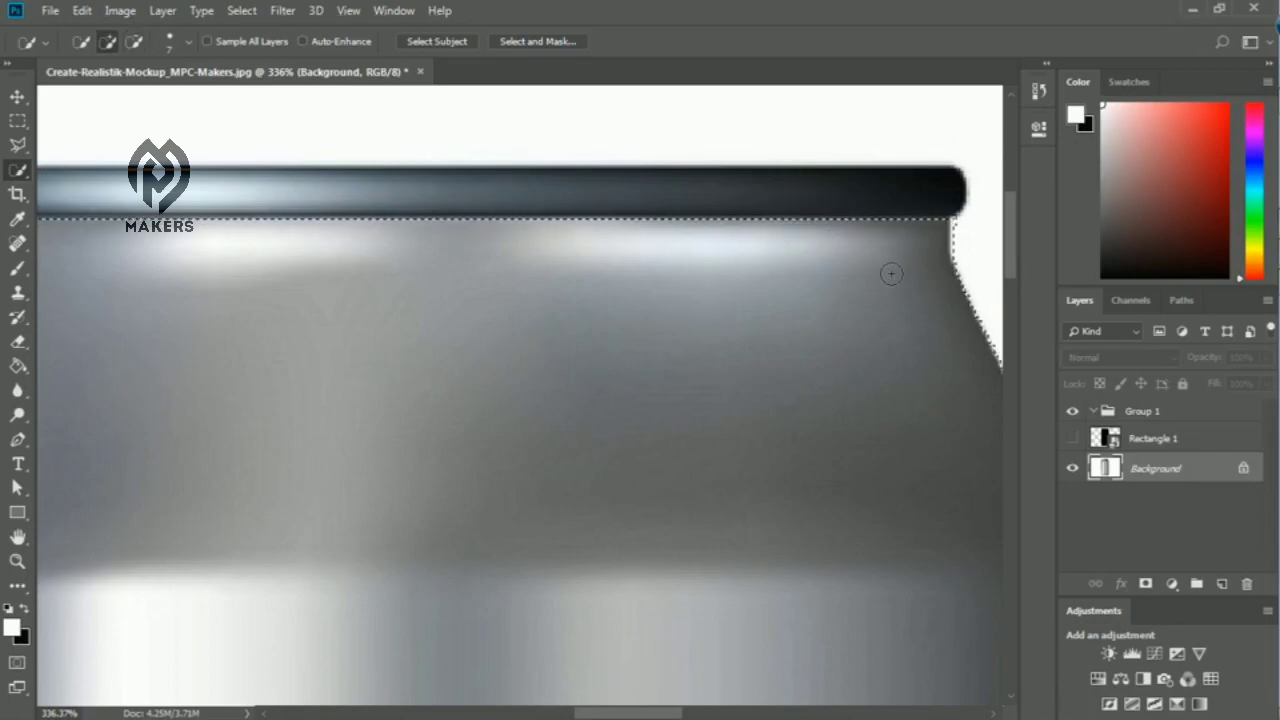
{"action": "left_click_drag", "start_coordinate": [631, 713], "coordinate": [654, 713]}
{"action": "left_click", "coordinate": [764, 234], "text": "alt"}
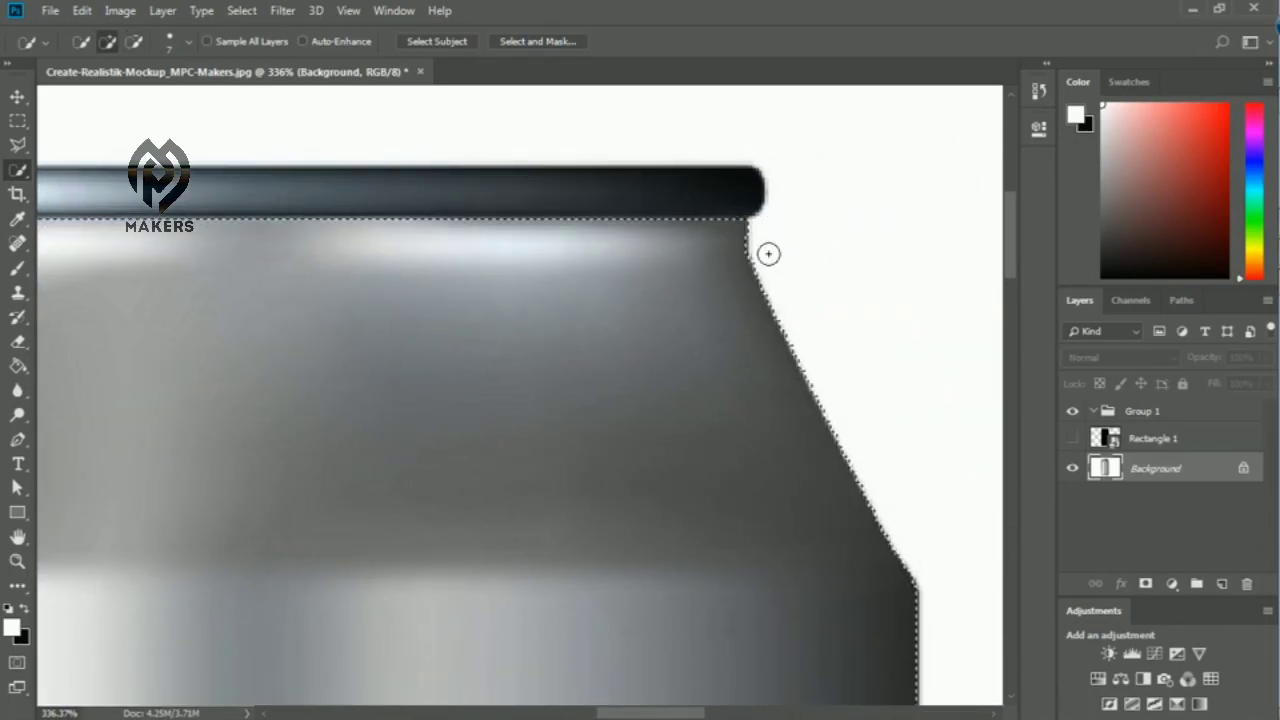
Step: Show the Rectangle 1 layer and place it inside Group 1, masking the group with the can selection
{"action": "key", "text": "ctrl+0"}
{"action": "left_click", "coordinate": [1073, 439]}
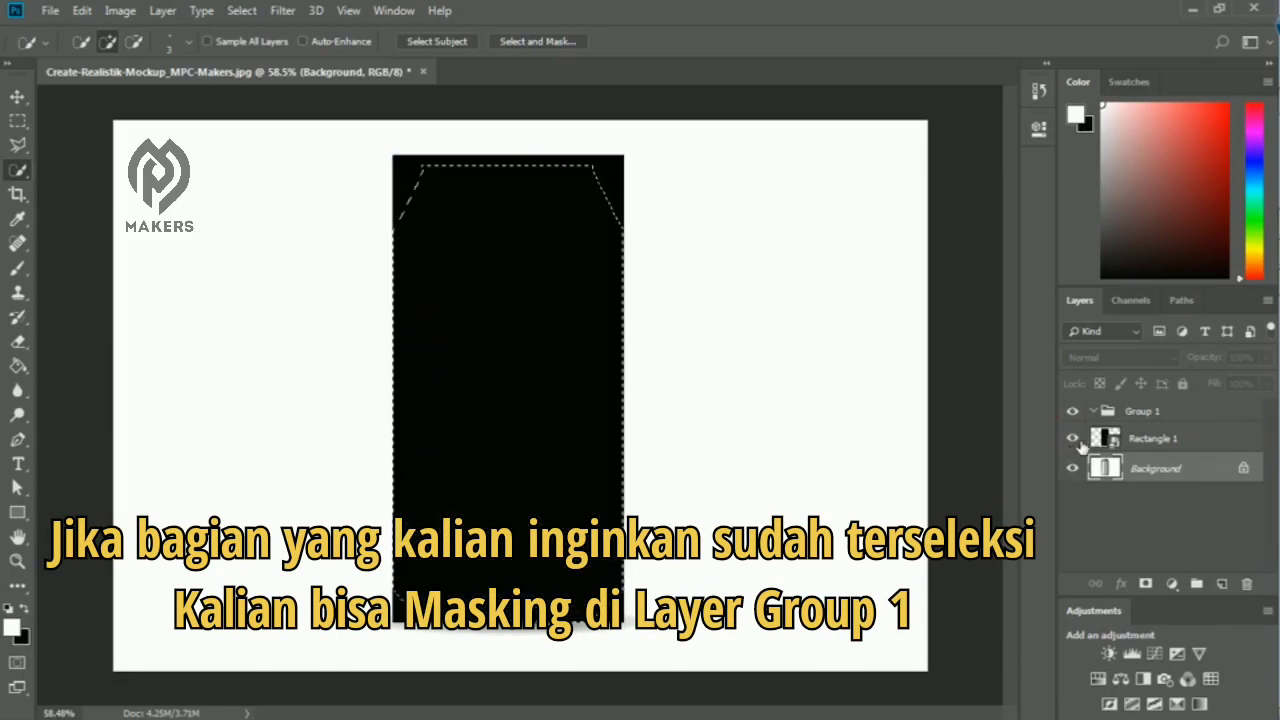
{"action": "left_click", "coordinate": [1163, 415]}
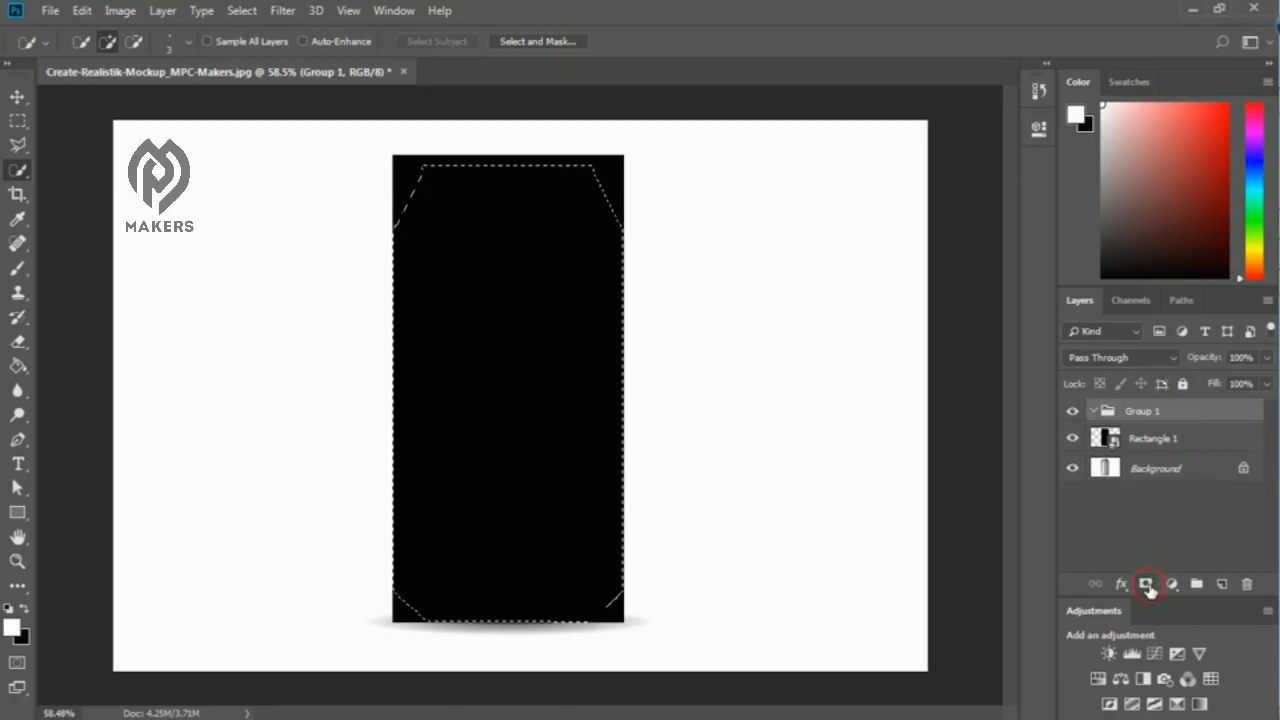
{"action": "left_click", "coordinate": [1147, 586]}
{"action": "left_click", "coordinate": [1168, 446]}
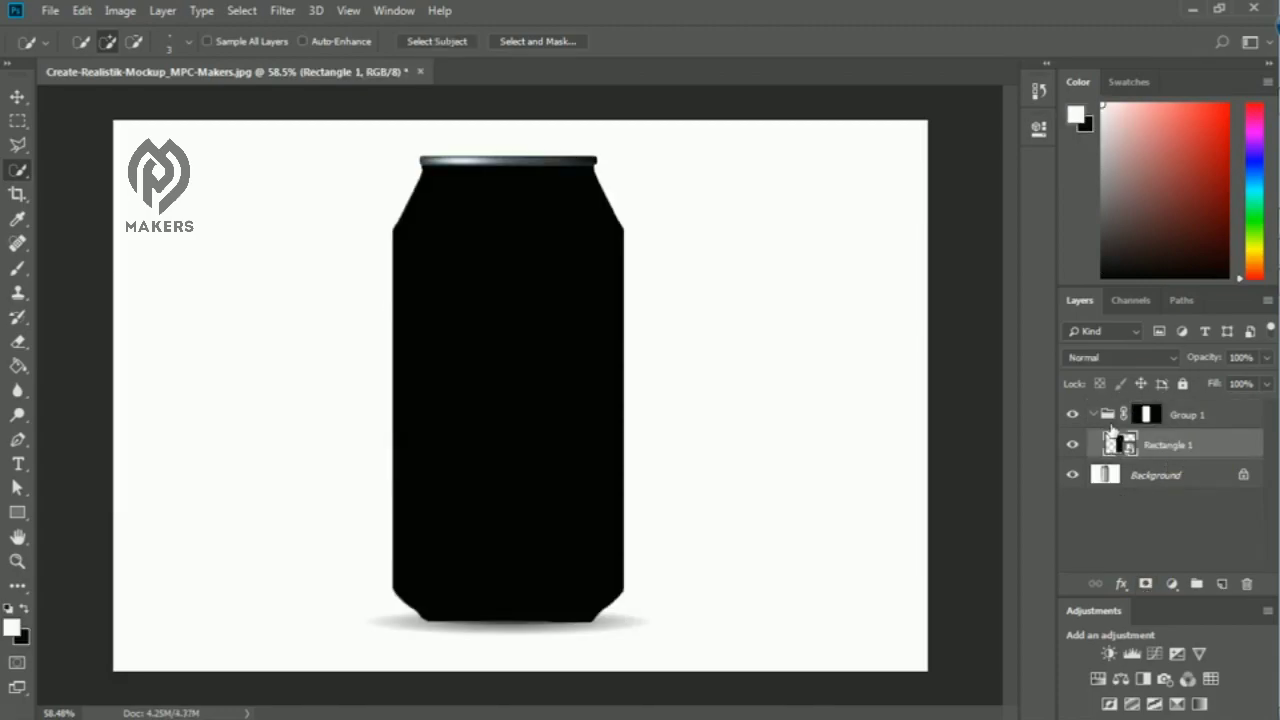
Step: Collapse Group 1 and toggle its visibility to compare the can with and without the masked rectangle, then expand the group
{"action": "left_click", "coordinate": [1096, 415]}
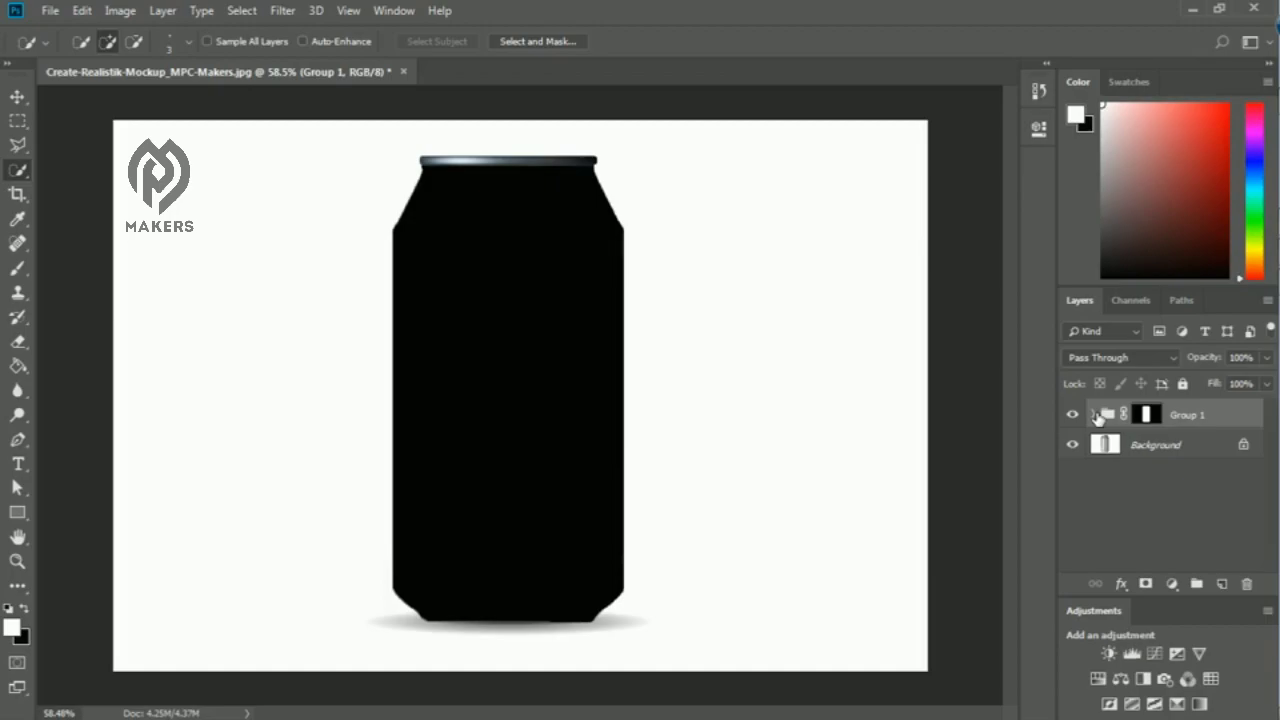
{"action": "left_click", "coordinate": [1079, 418]}
{"action": "left_click", "coordinate": [1078, 418]}
{"action": "left_click", "coordinate": [1092, 415]}
Step: Open the contents of the Rectangle 1 smart object for editing and activate the Move tool
{"action": "left_click", "coordinate": [1114, 443]}
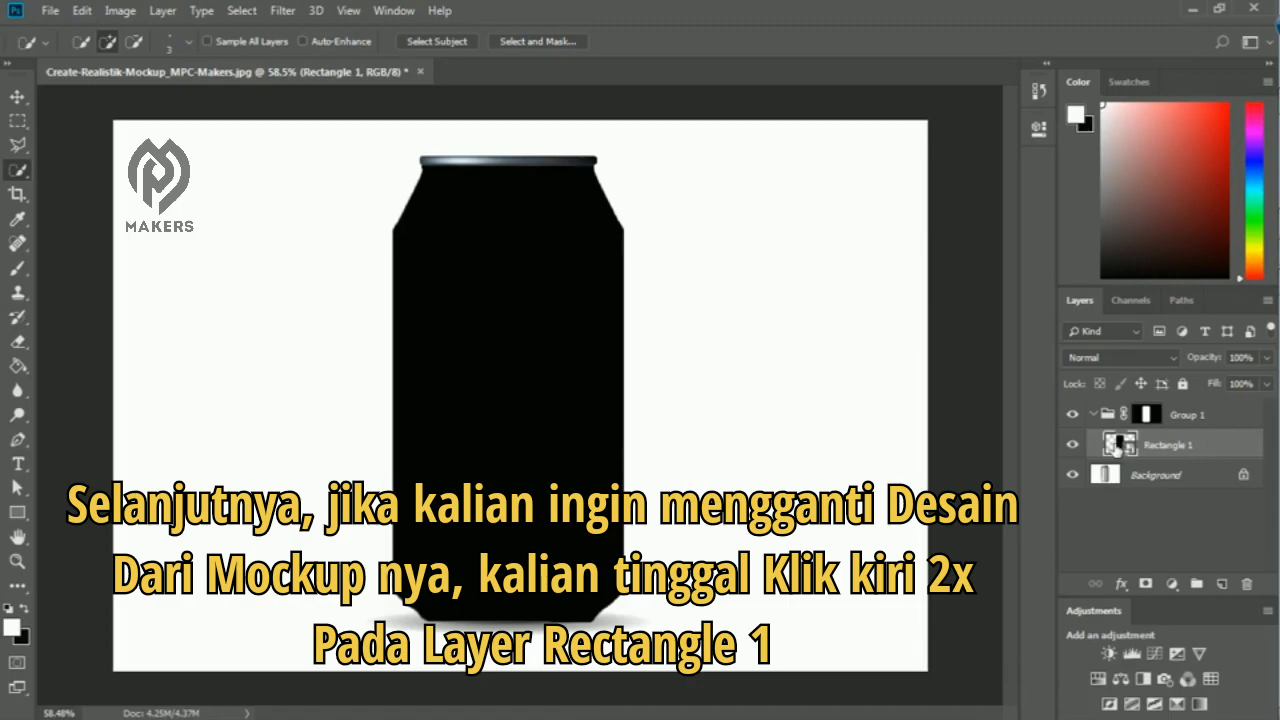
{"action": "double_click", "coordinate": [1114, 444]}
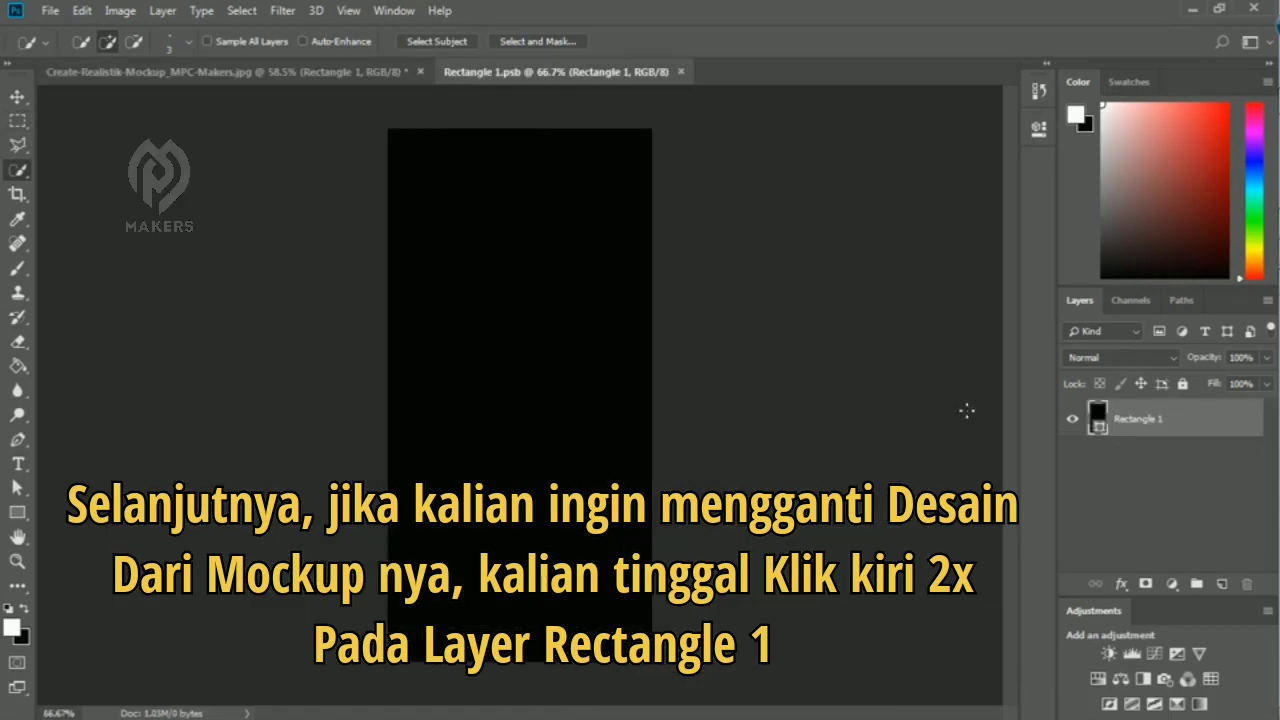
{"action": "left_click", "coordinate": [17, 97]}
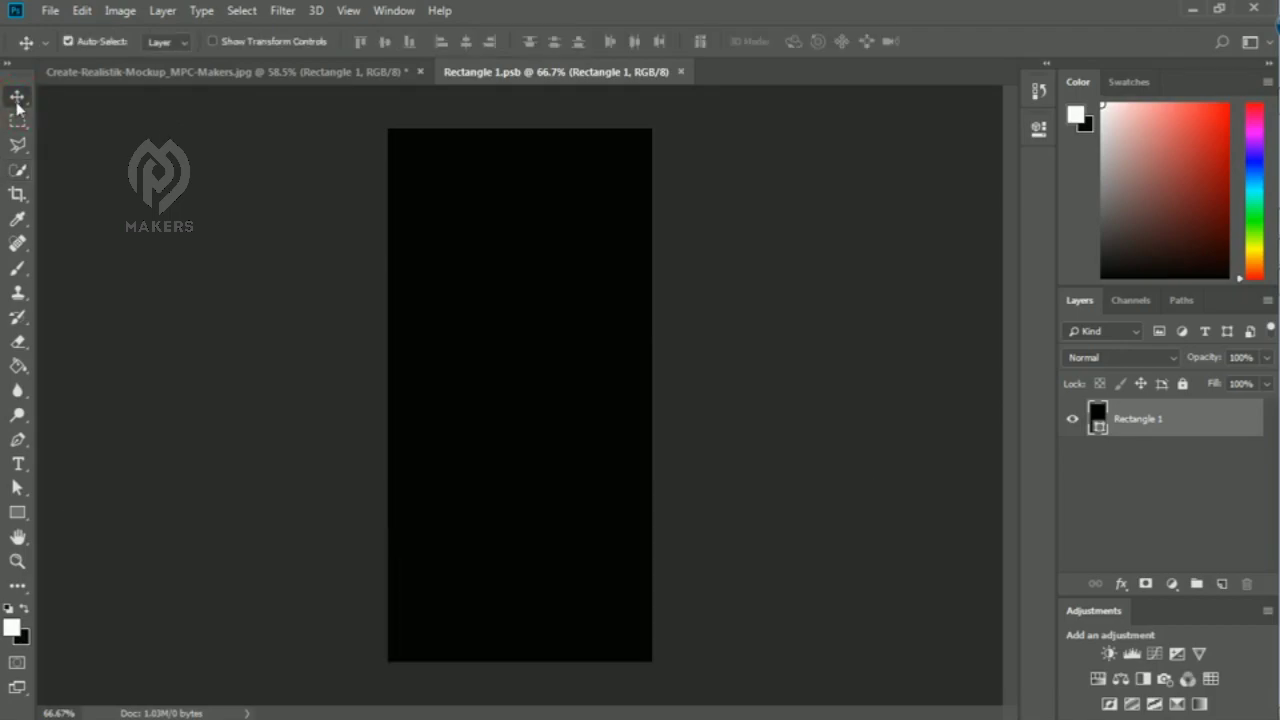
Step: Open the floral pattern image hop-4828479_1280 from the current folder, browsing the files as large icons
{"action": "left_click", "coordinate": [49, 10]}
{"action": "left_click", "coordinate": [55, 48]}
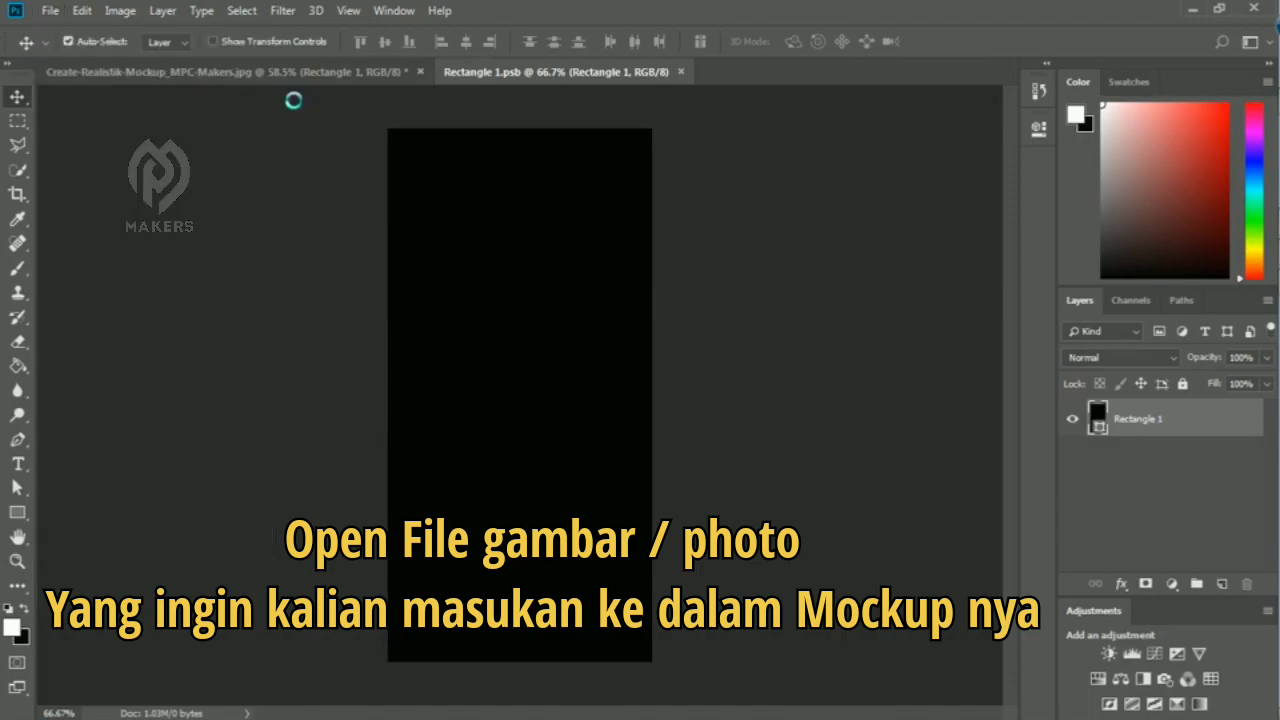
{"action": "left_click", "coordinate": [646, 168]}
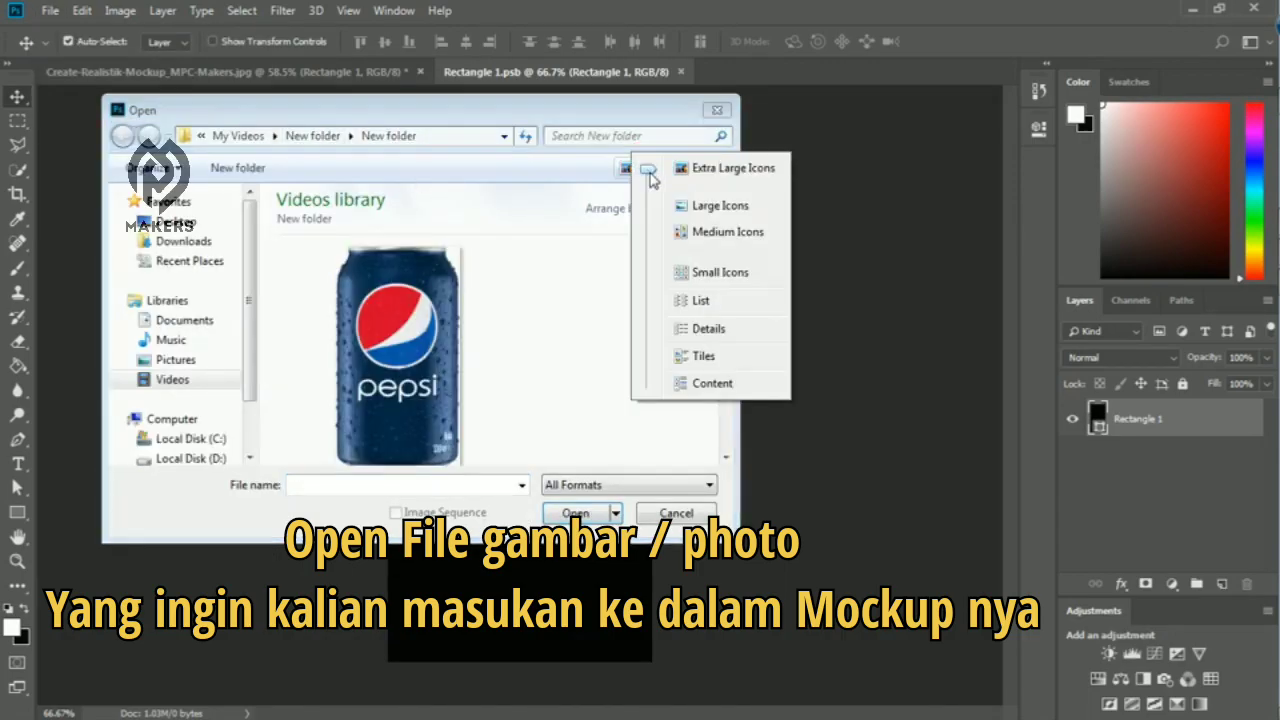
{"action": "left_click", "coordinate": [690, 204]}
{"action": "scroll", "coordinate": [724, 270], "scroll_direction": "down", "scroll_amount": 2}
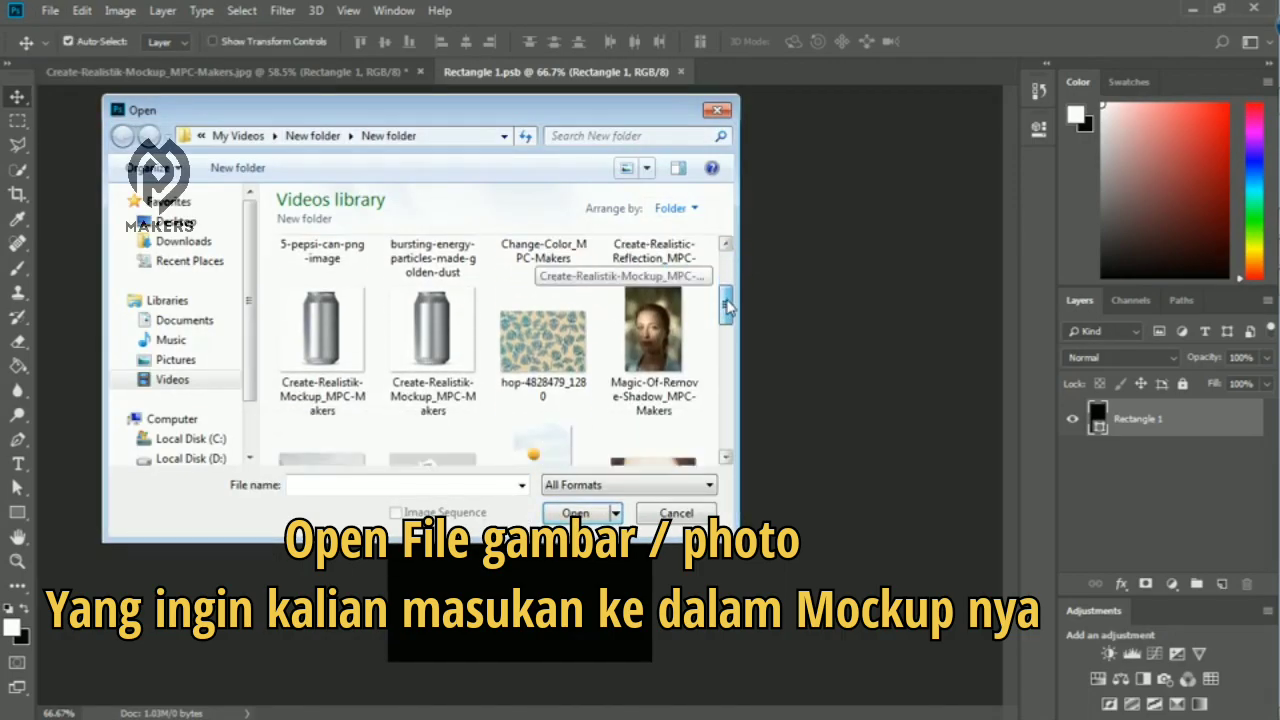
{"action": "left_click", "coordinate": [543, 335]}
{"action": "left_click", "coordinate": [592, 518]}
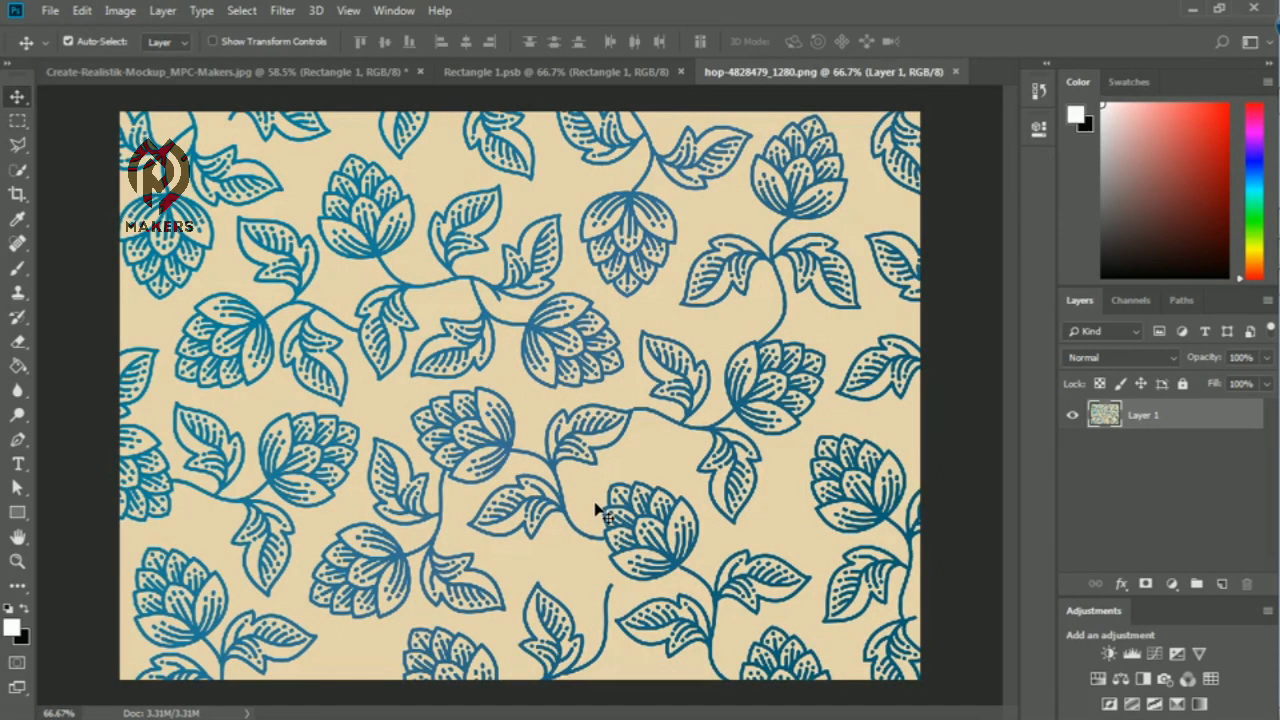
Step: Copy the pattern into Rectangle 1.psb, scale it to about 74%, and reposition and stretch it vertically to cover the canvas
{"action": "left_click_drag", "start_coordinate": [597, 510], "coordinate": [521, 399]}
{"action": "key", "text": "ctrl+t"}
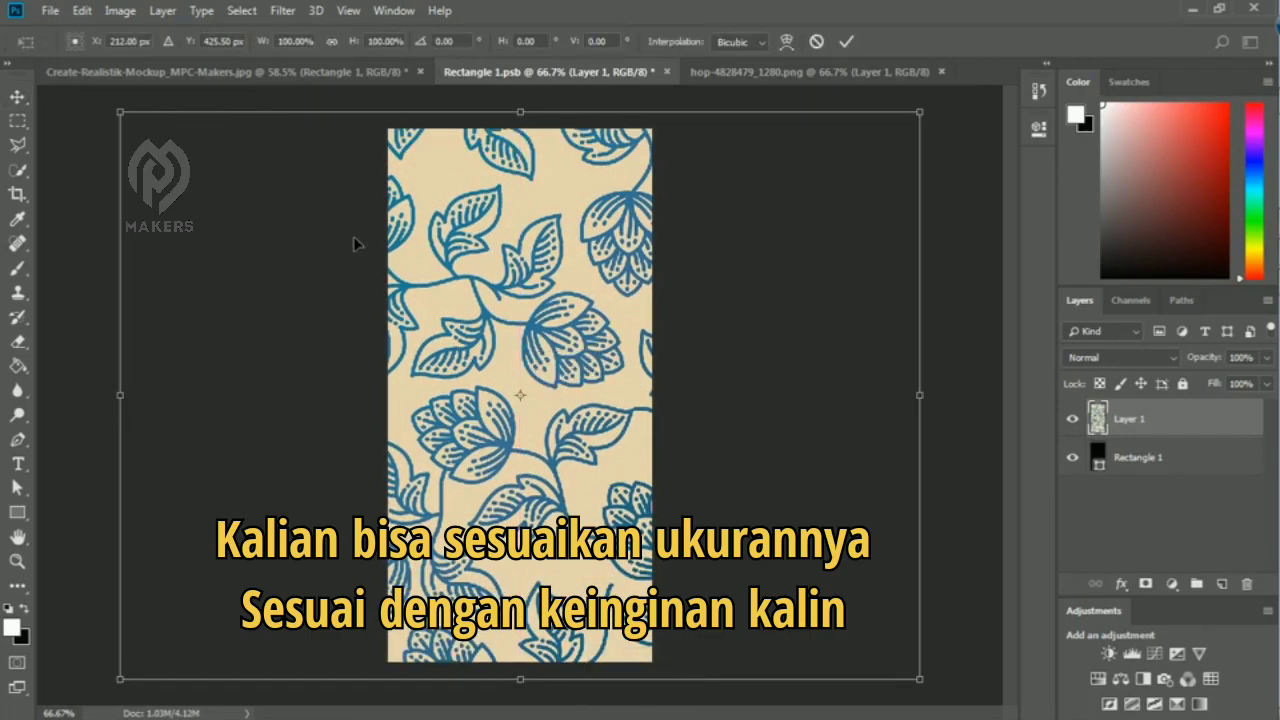
{"action": "left_click", "coordinate": [331, 43]}
{"action": "left_click_drag", "start_coordinate": [121, 114], "coordinate": [324, 258]}
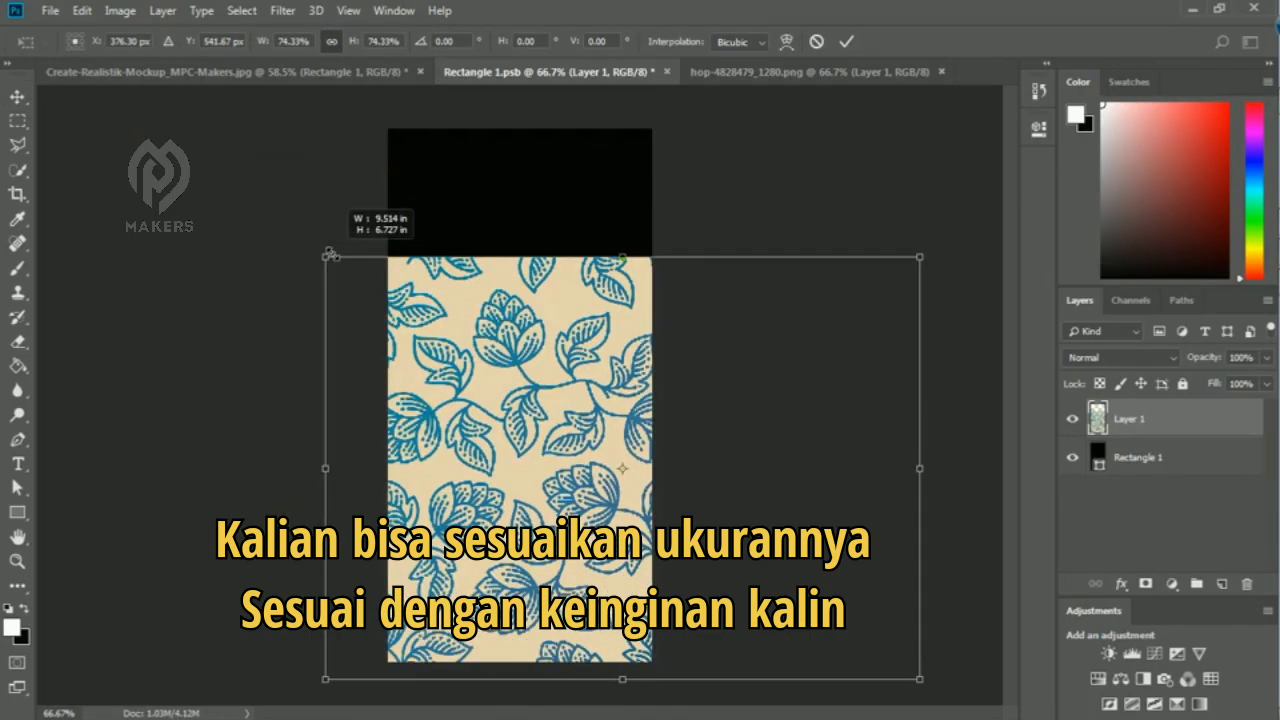
{"action": "left_click_drag", "start_coordinate": [457, 329], "coordinate": [453, 220]}
{"action": "left_click_drag", "start_coordinate": [615, 550], "coordinate": [616, 660]}
{"action": "left_click", "coordinate": [846, 41]}
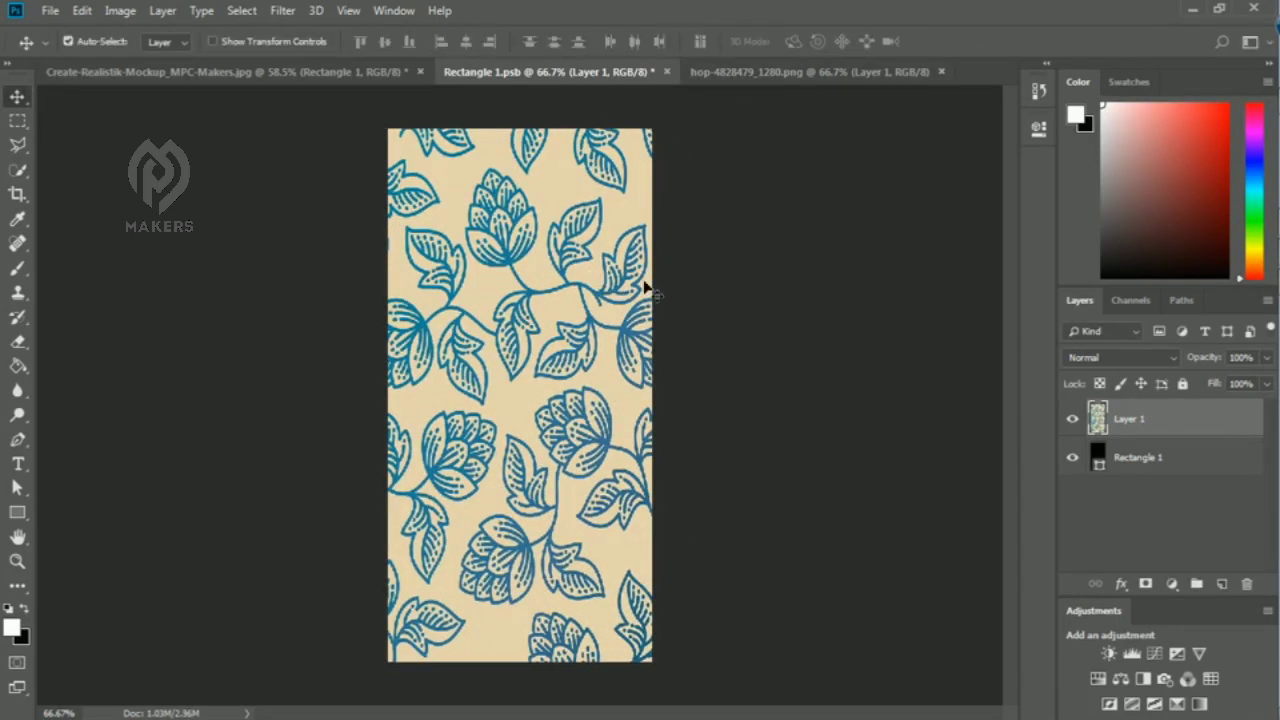
Step: Save the edited smart object contents and close both Rectangle 1.psb and the pattern image
{"action": "key", "text": "ctrl+s"}
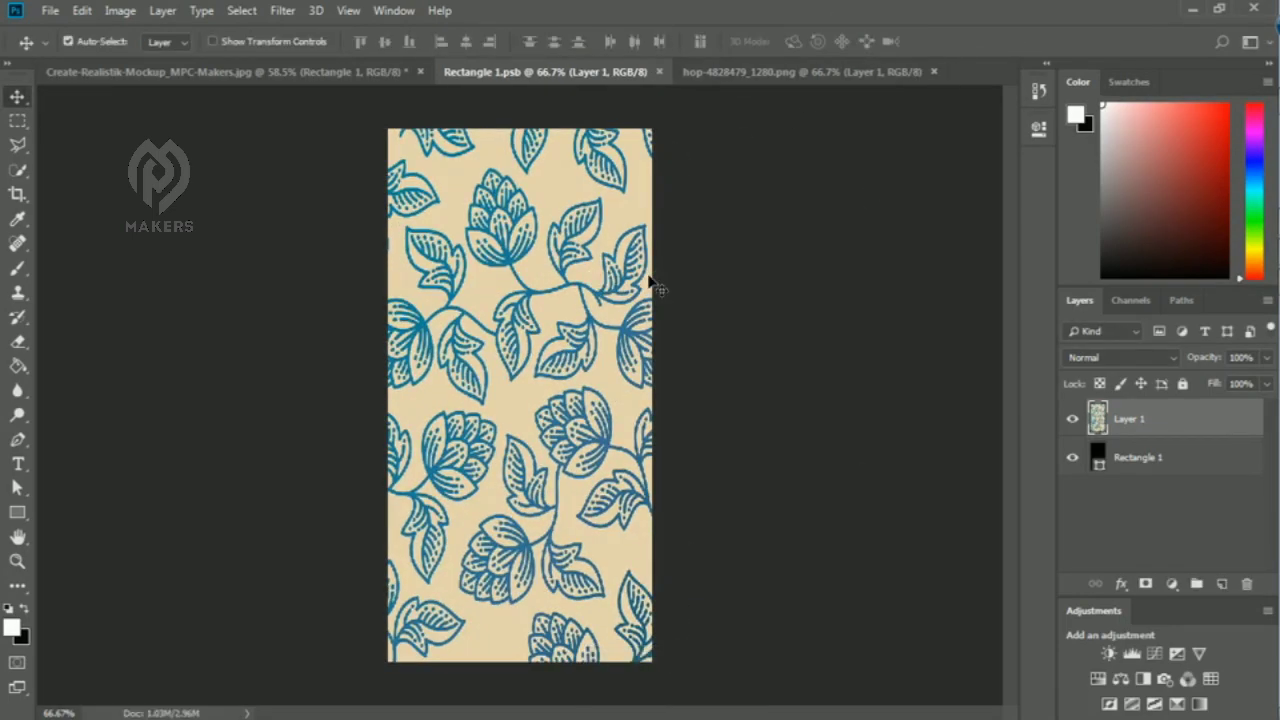
{"action": "left_click", "coordinate": [658, 72]}
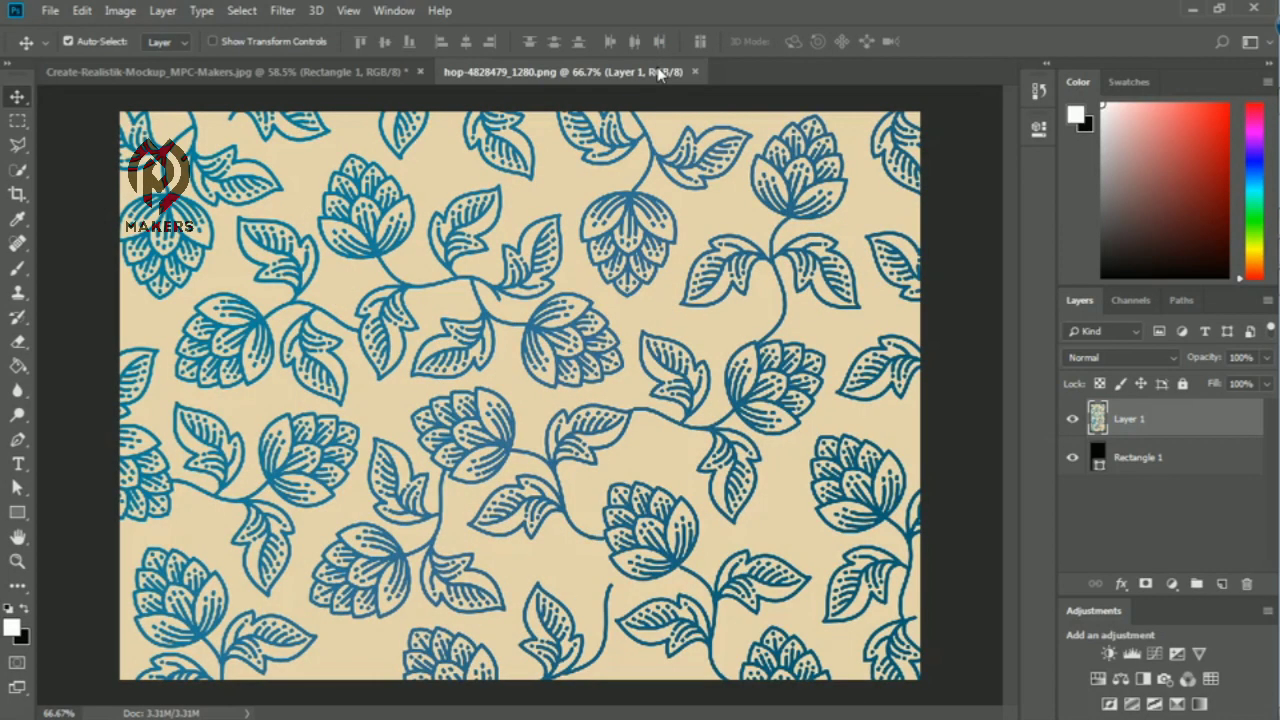
{"action": "left_click", "coordinate": [697, 73]}
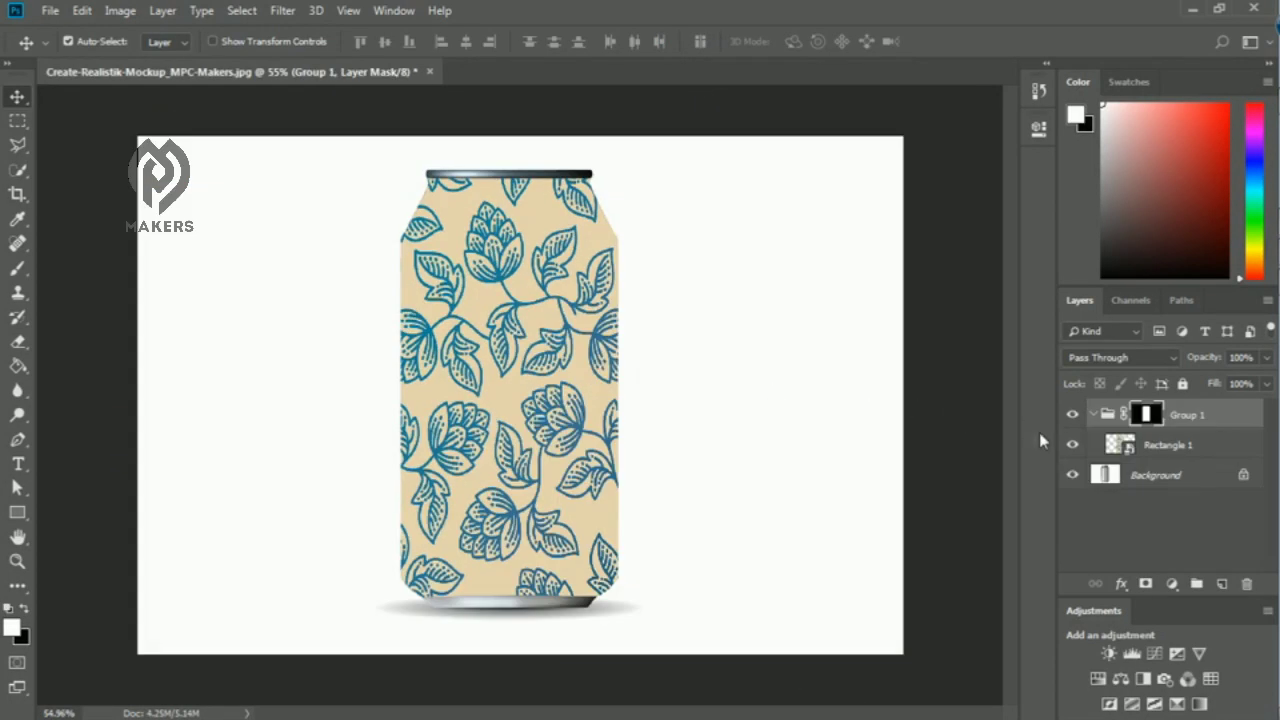
Step: Hide and show the Rectangle 1 layer to compare the can with and without the pattern
{"action": "left_click", "coordinate": [1074, 447]}
{"action": "left_click", "coordinate": [1074, 447]}
{"action": "left_click", "coordinate": [1176, 456]}
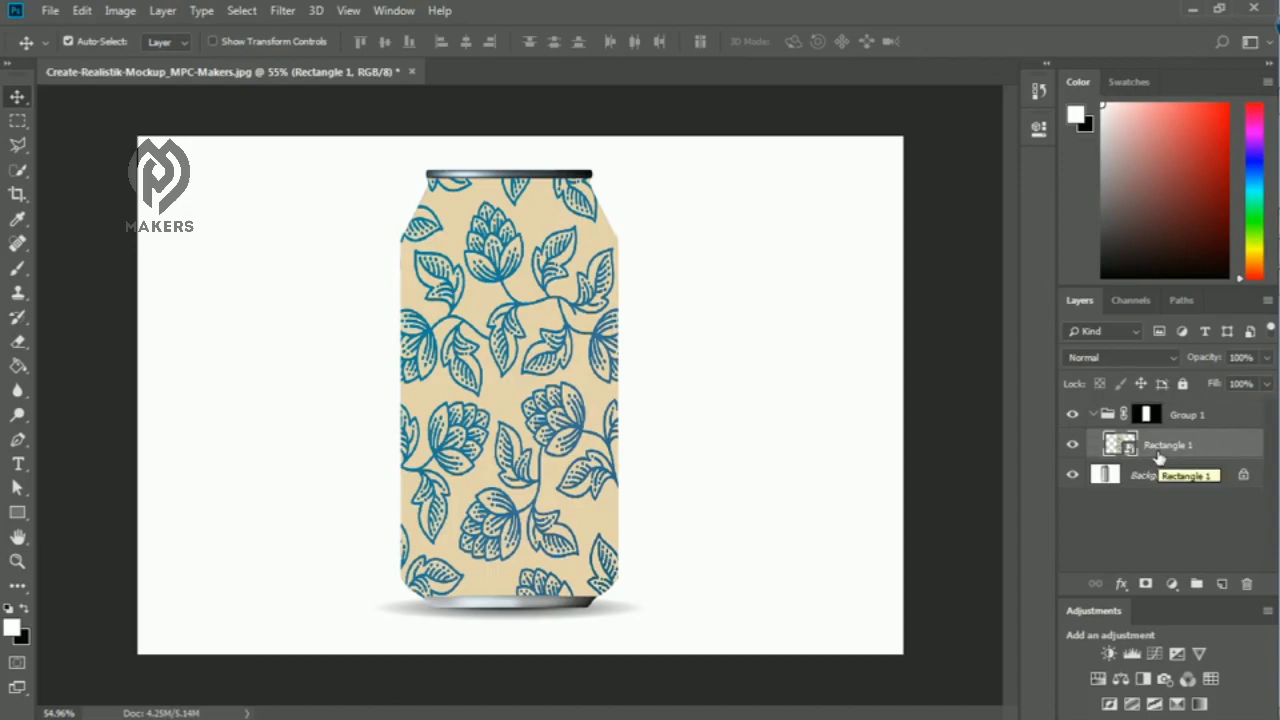
Step: Set the blending mode of Group 1 to Linear Burn and select the Rectangle 1 layer inside it
{"action": "left_click", "coordinate": [1102, 410]}
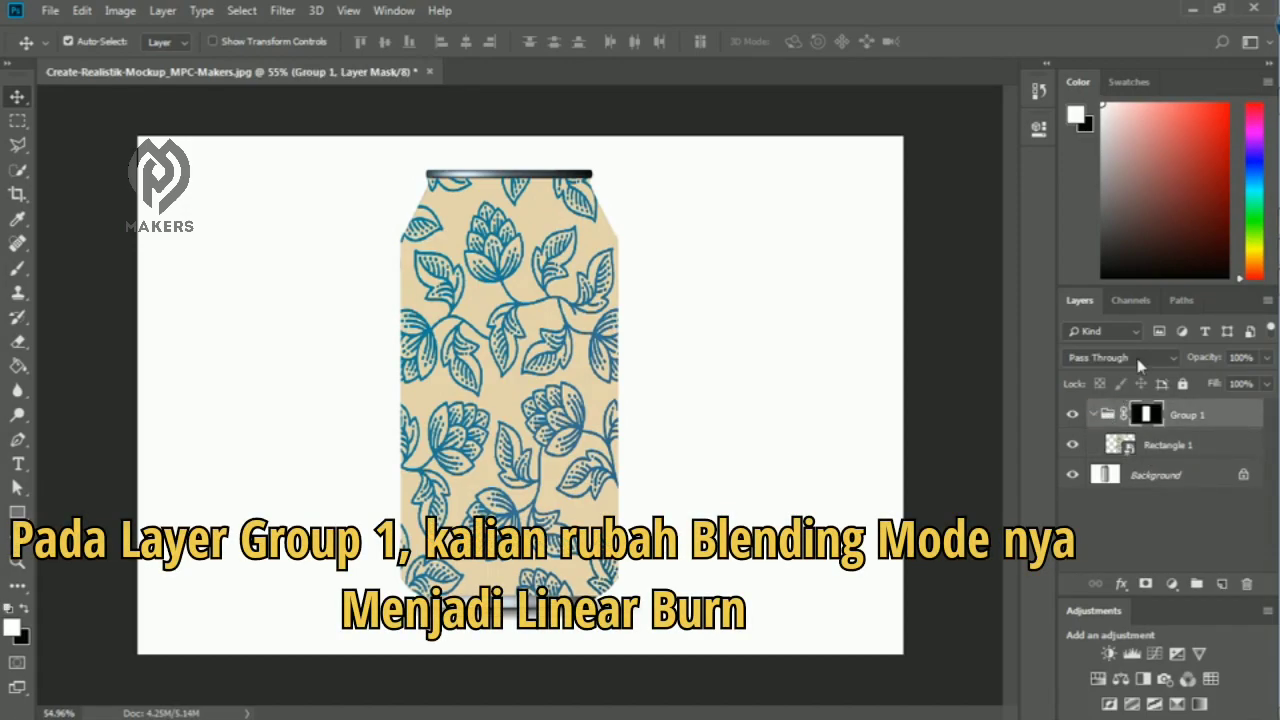
{"action": "left_click", "coordinate": [1138, 360]}
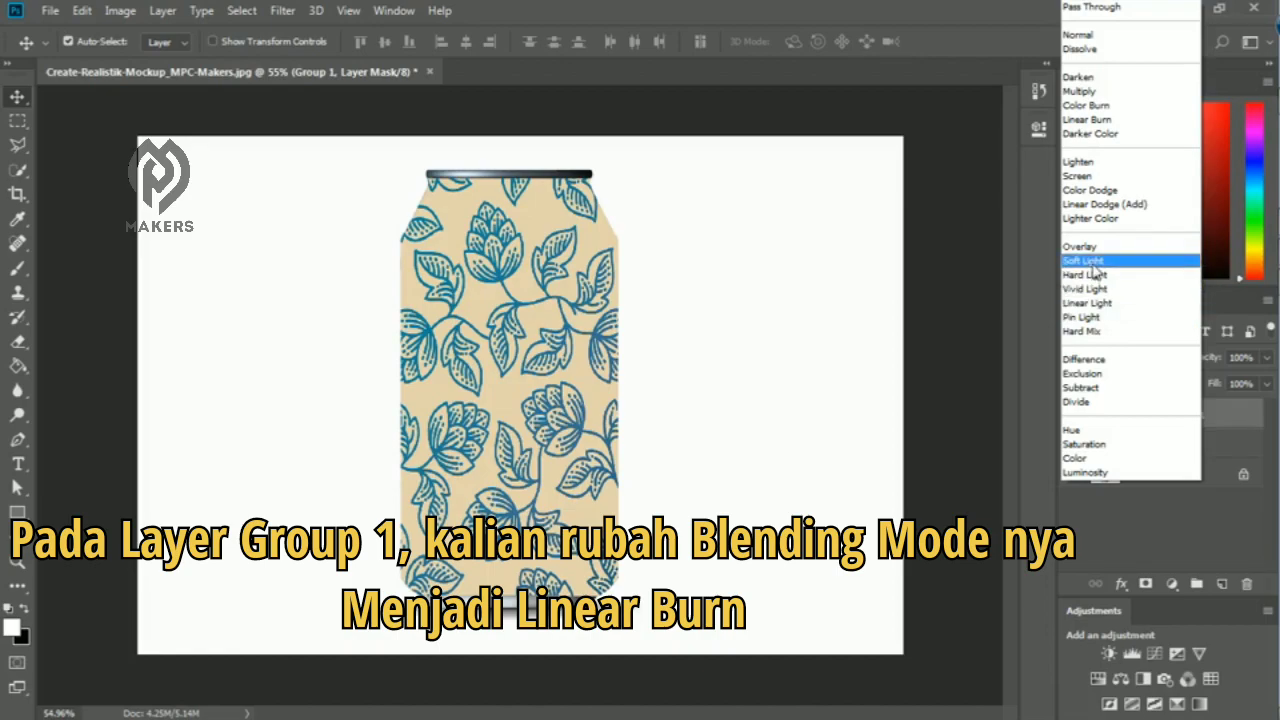
{"action": "left_click", "coordinate": [1098, 120]}
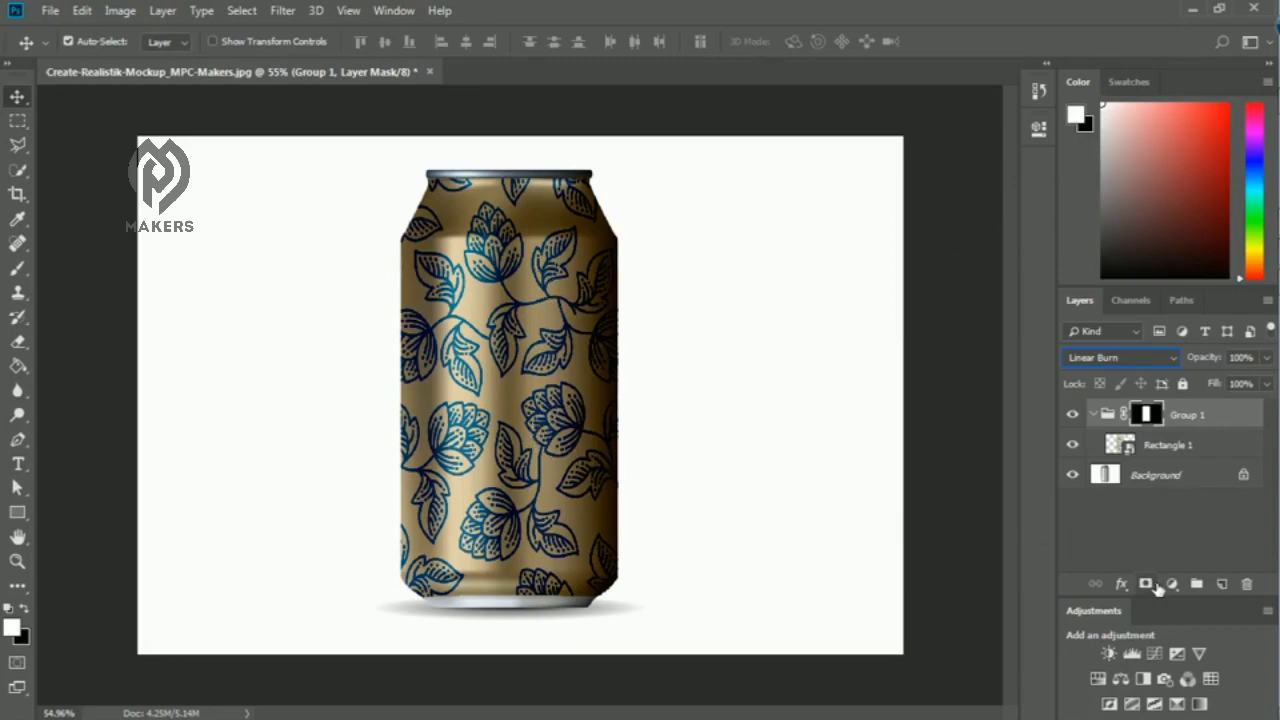
{"action": "left_click", "coordinate": [1180, 447]}
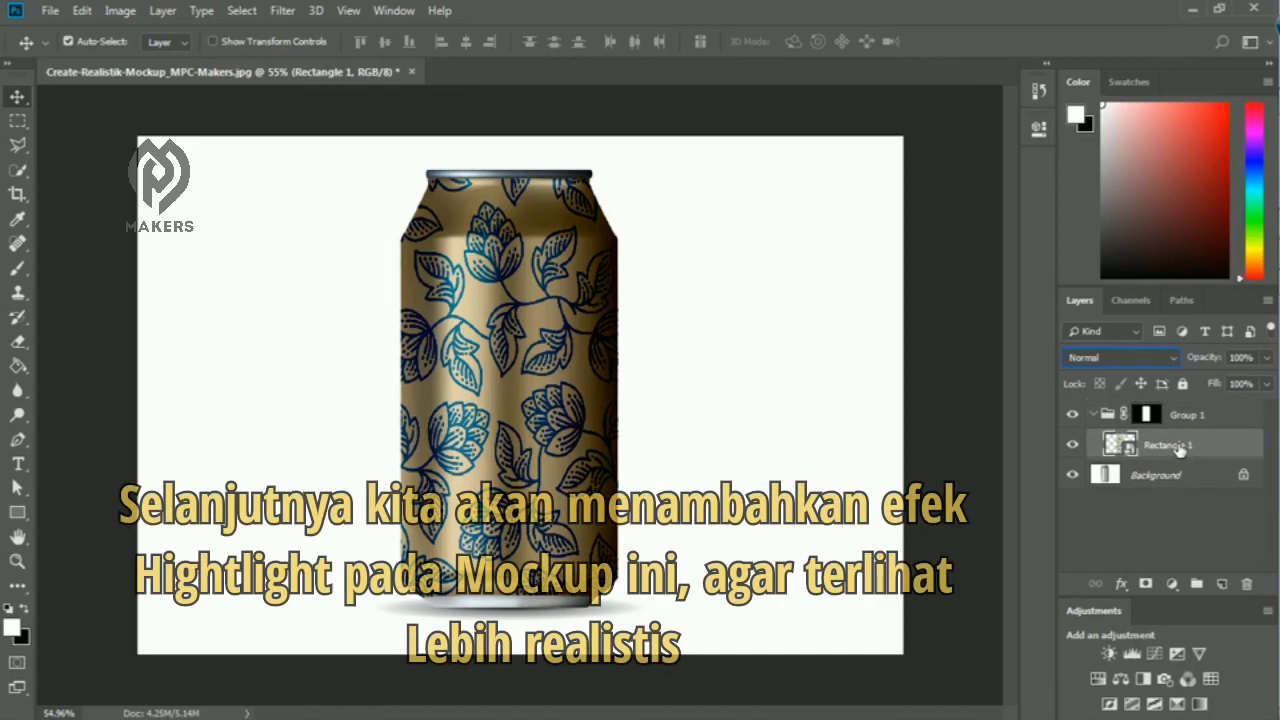
Step: Add a near-white (#fdfdfd) Solid Color fill layer directly above Rectangle 1 inside Group 1
{"action": "left_click", "coordinate": [1076, 446]}
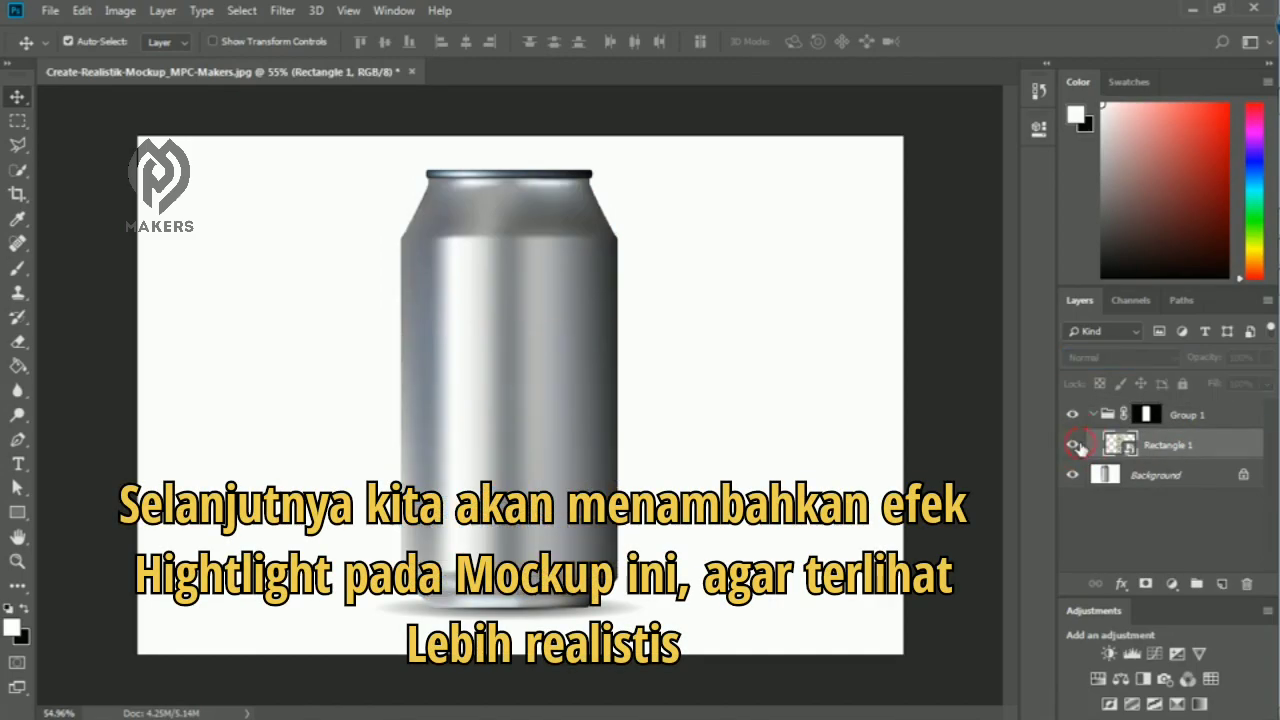
{"action": "left_click", "coordinate": [1076, 446]}
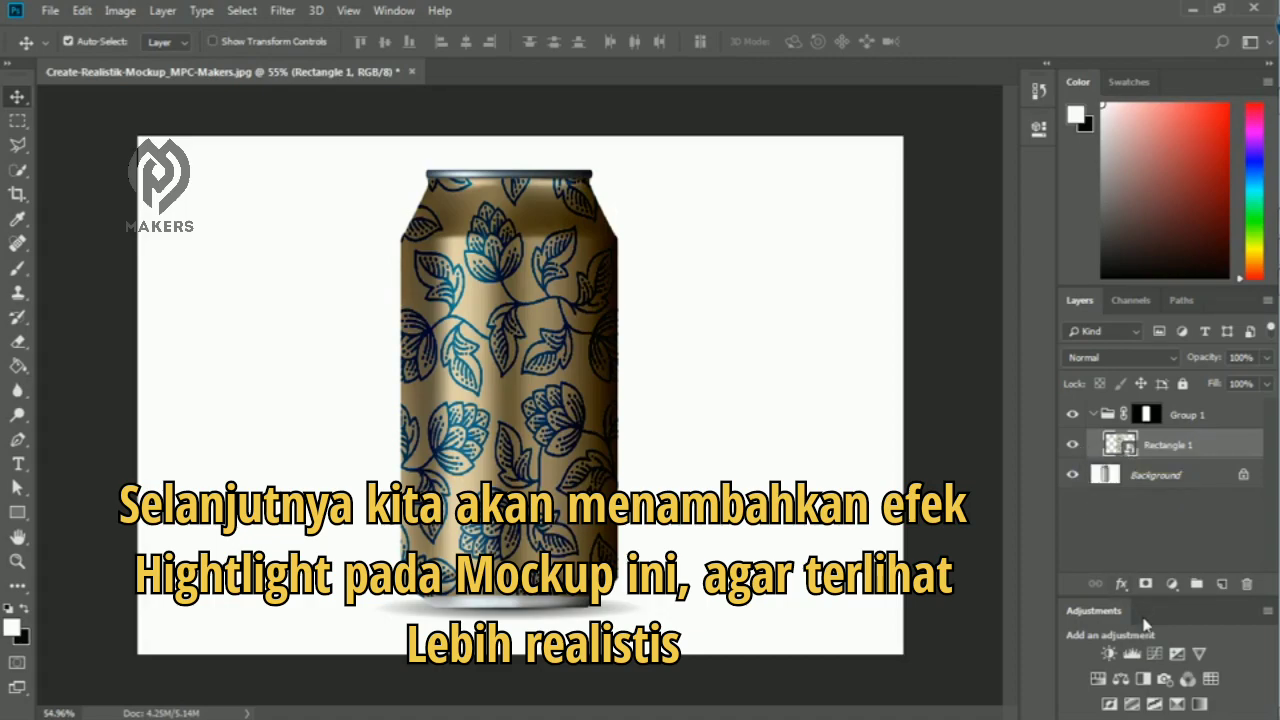
{"action": "left_click", "coordinate": [1172, 583]}
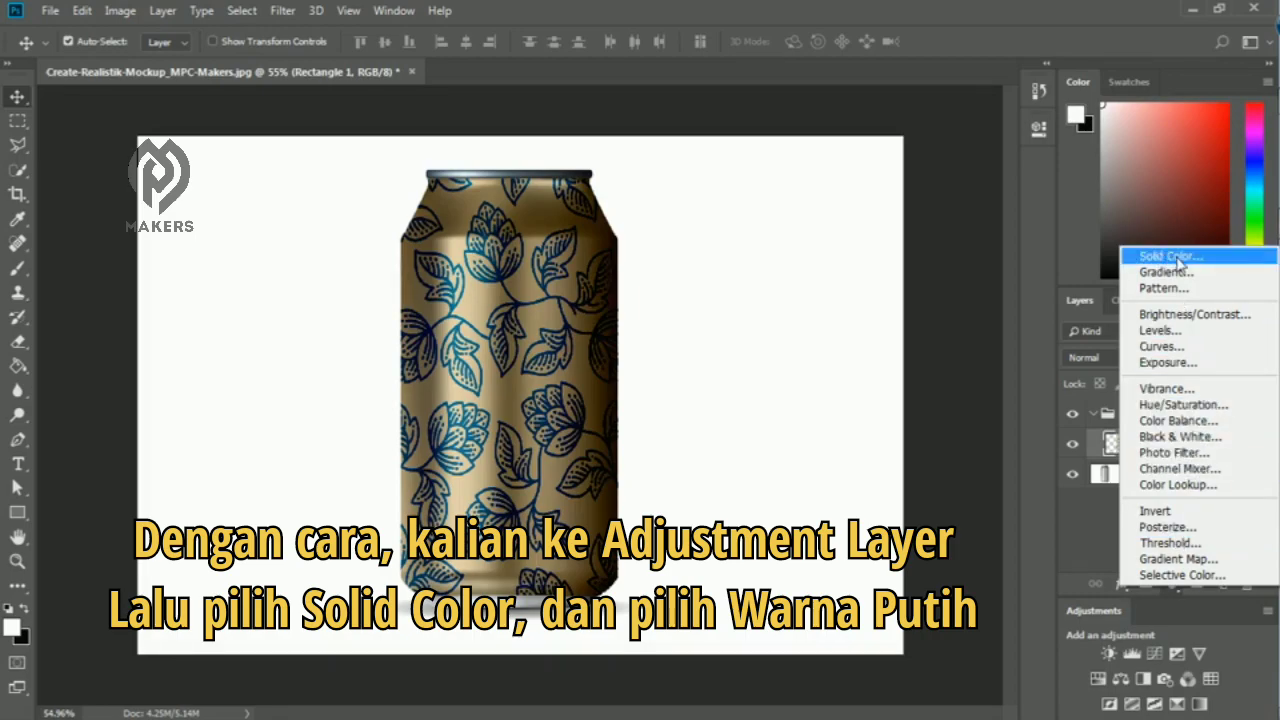
{"action": "left_click", "coordinate": [1190, 260]}
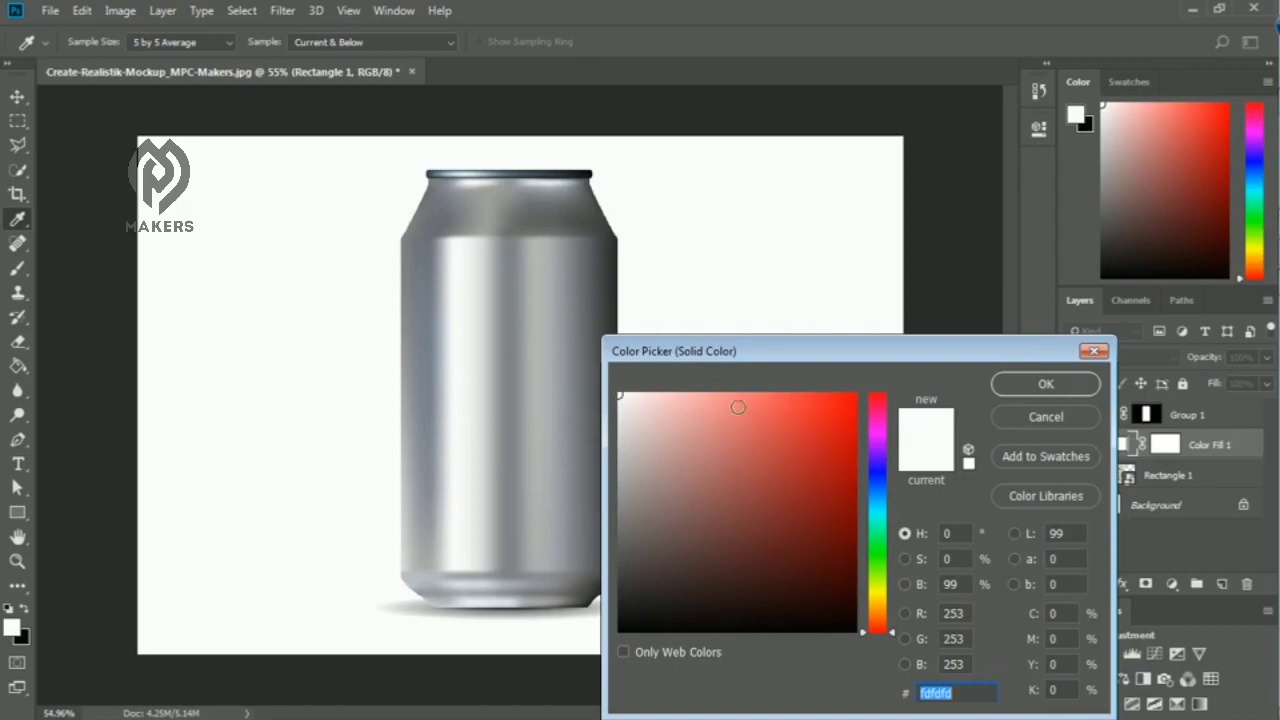
{"action": "left_click", "coordinate": [1017, 388]}
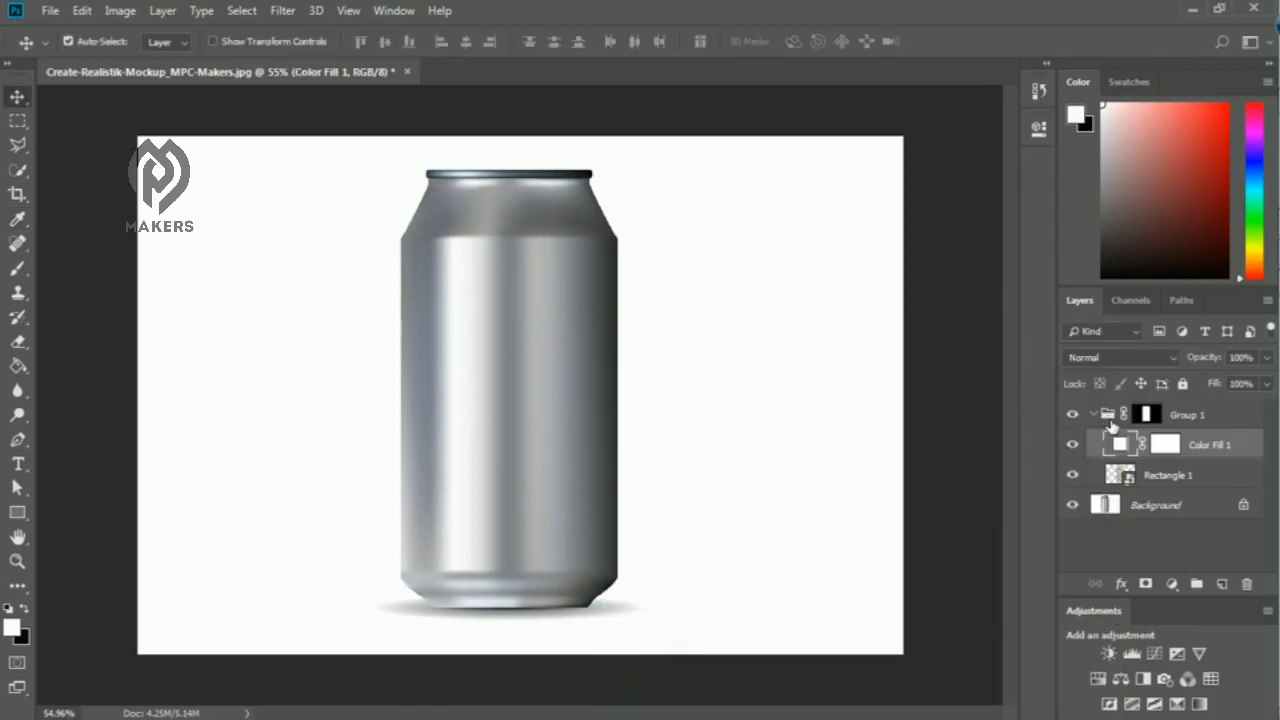
Step: Set the blending mode of the Color Fill 1 layer to Soft Light and toggle its visibility to compare the effect
{"action": "left_click", "coordinate": [1123, 360]}
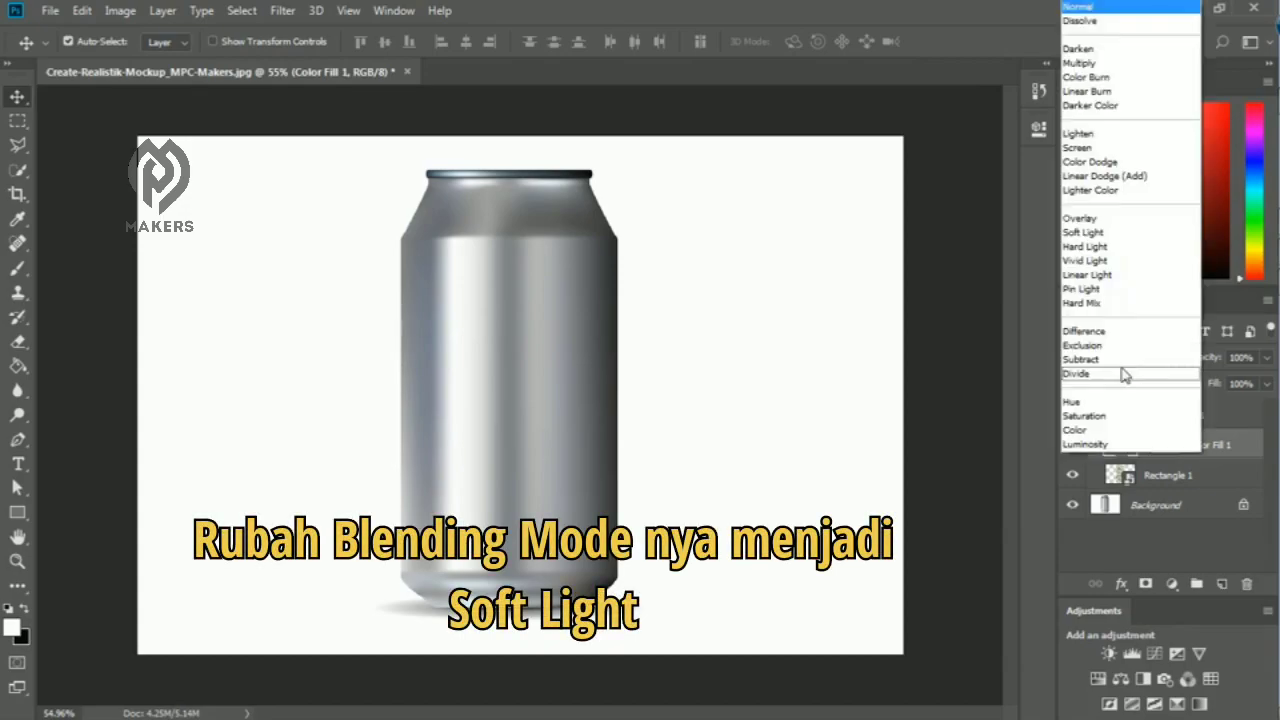
{"action": "left_click", "coordinate": [1120, 232]}
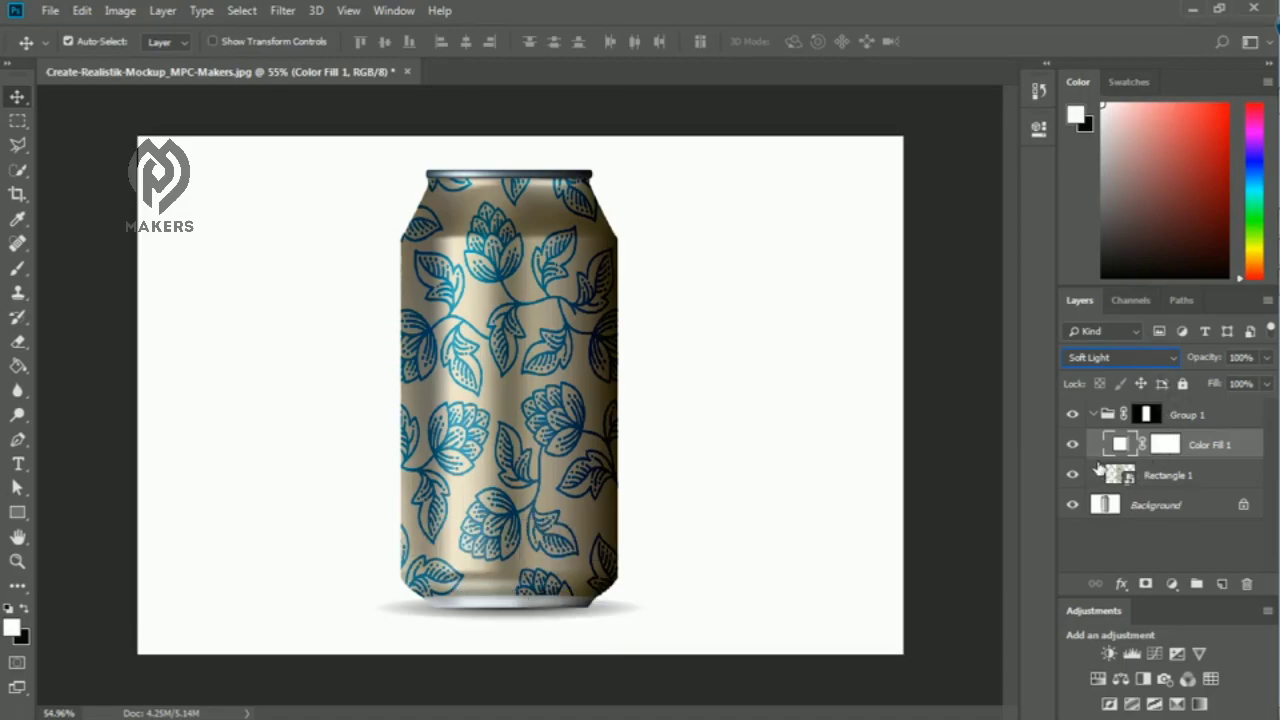
{"action": "left_click", "coordinate": [1084, 452]}
{"action": "left_click", "coordinate": [1084, 452]}
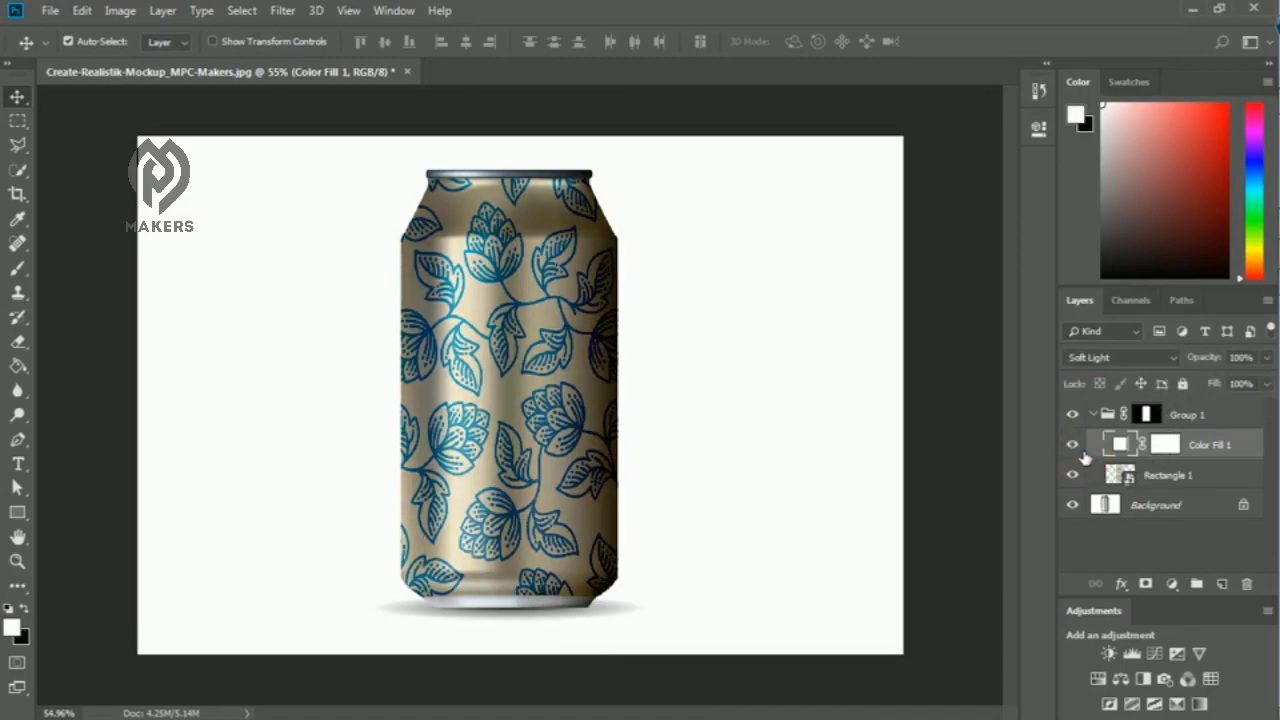
Step: In the blending options of Color Fill 1, split the Underlying Layer black slider so it reads 0 / 130
{"action": "right_click", "coordinate": [1229, 441]}
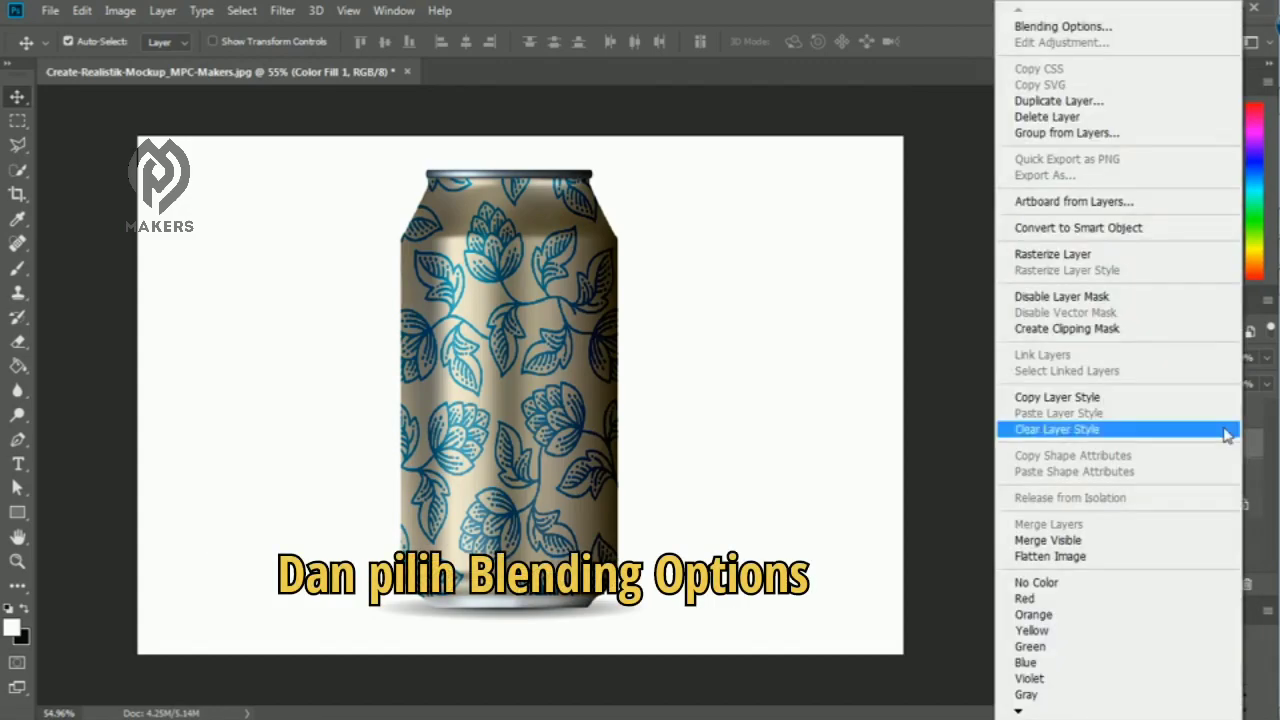
{"action": "left_click", "coordinate": [1068, 28]}
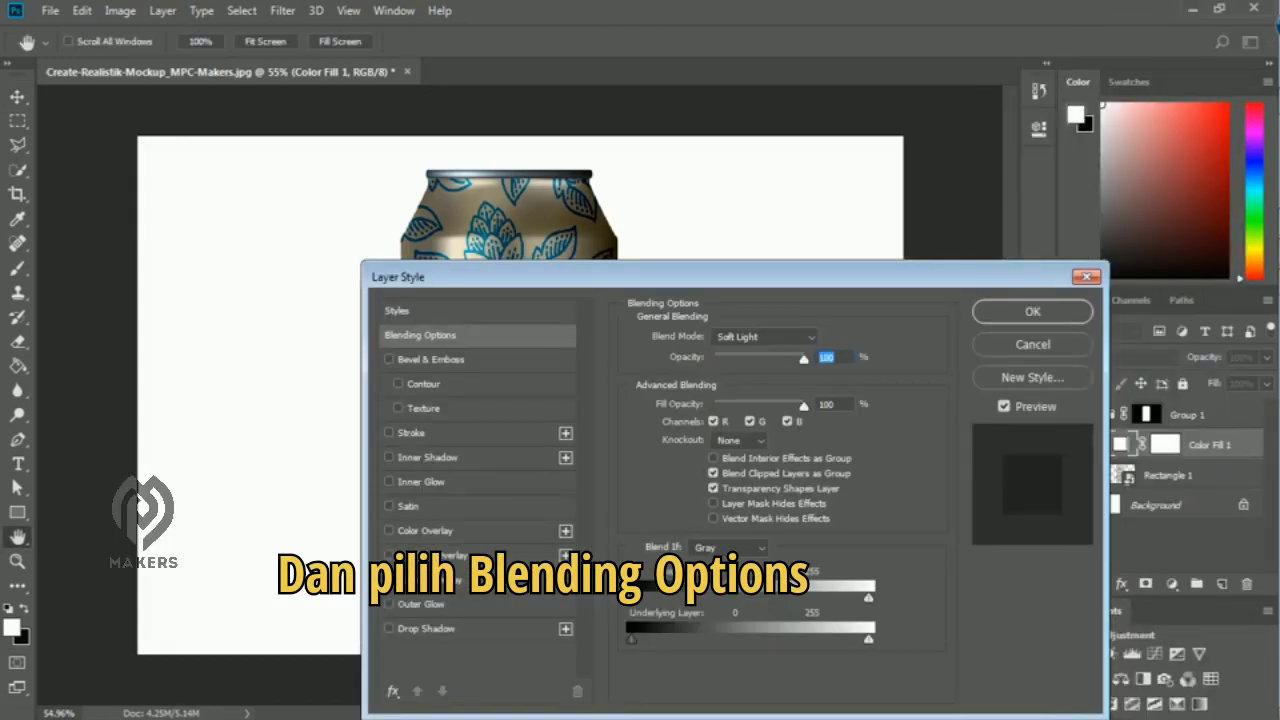
{"action": "left_click_drag", "start_coordinate": [714, 281], "coordinate": [772, 252]}
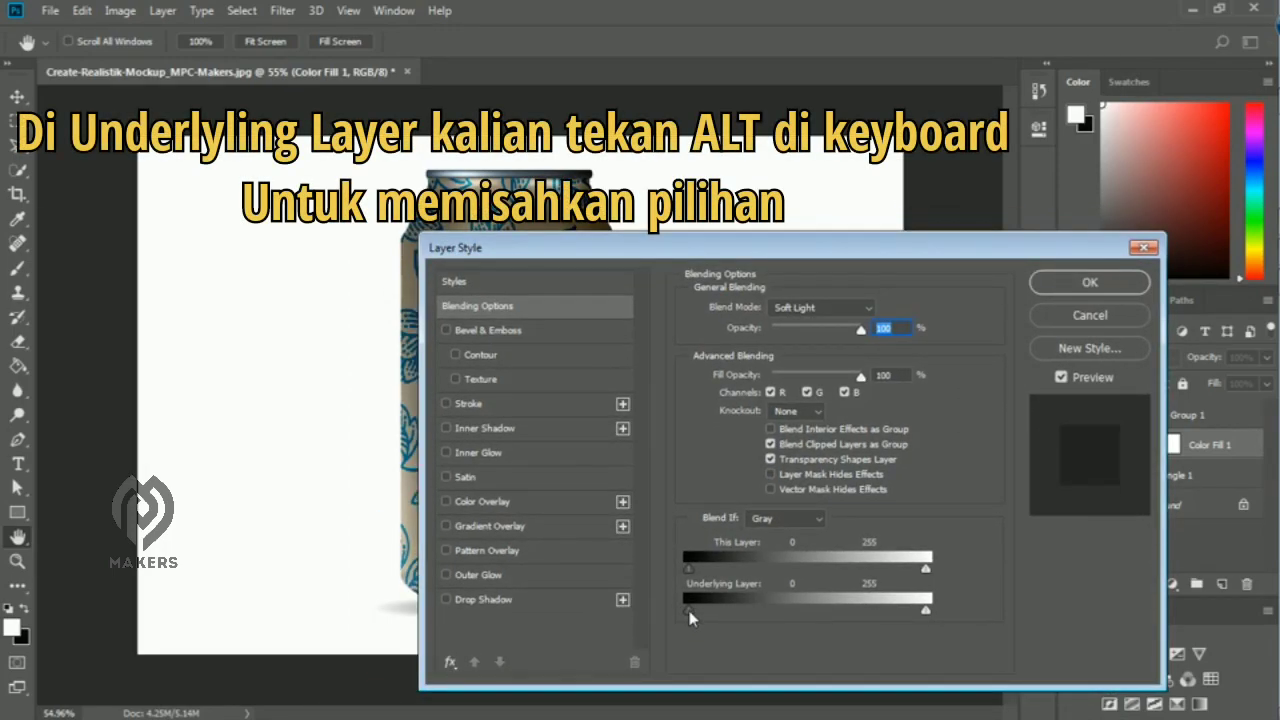
{"action": "left_click_drag", "start_coordinate": [689, 617], "coordinate": [810, 614], "text": "alt"}
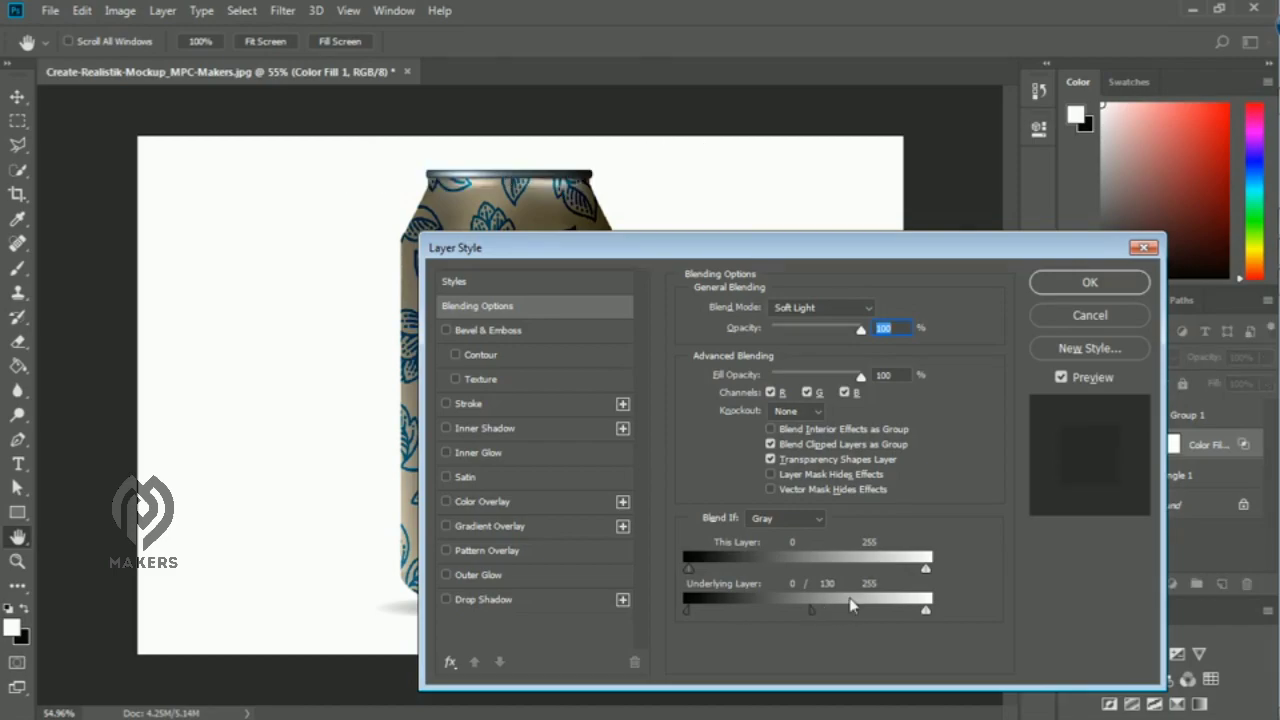
{"action": "left_click", "coordinate": [1082, 287]}
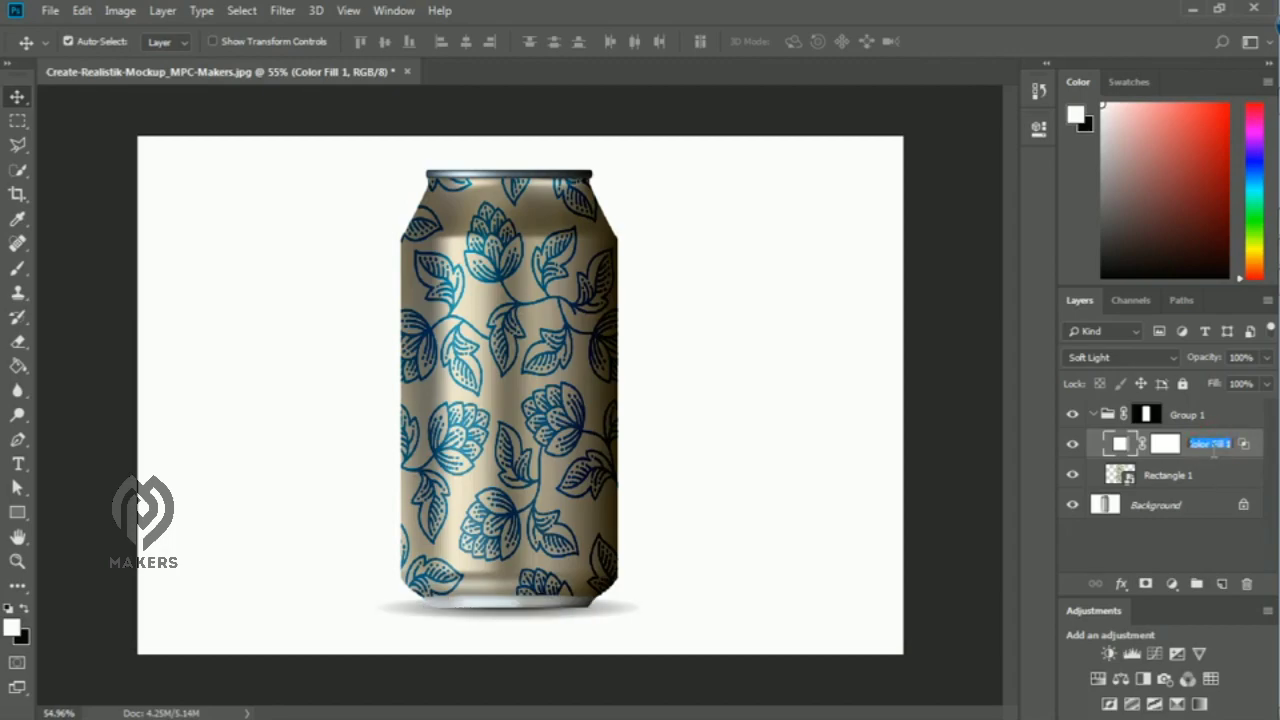
Step: Rename the Color Fill 1 layer as Highlight
{"action": "type", "text": "Hi"}
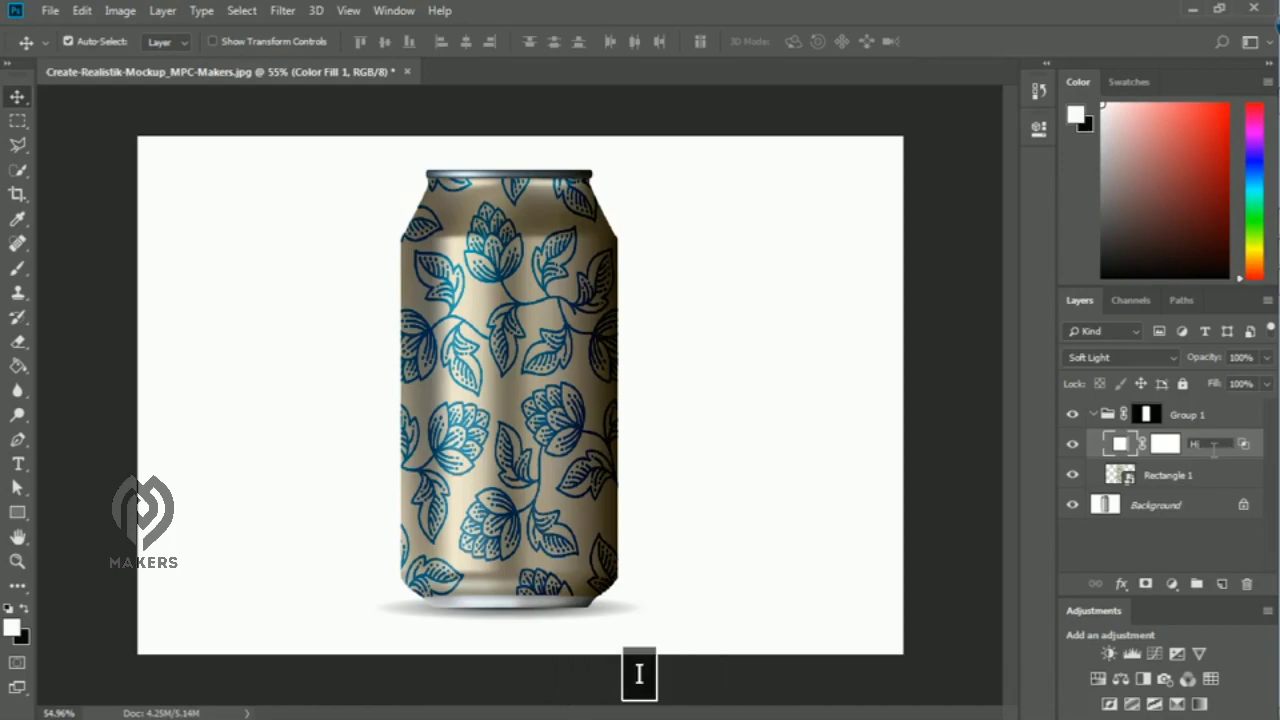
{"action": "type", "text": "gh"}
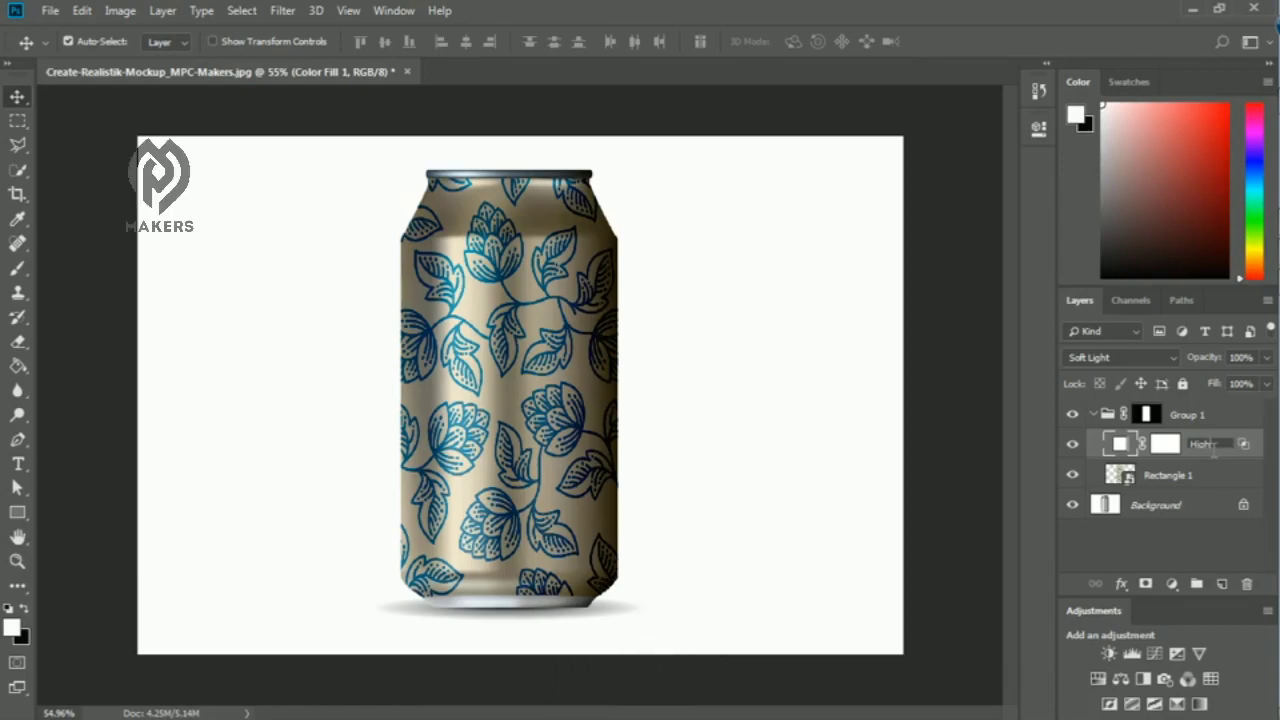
{"action": "type", "text": "ligh"}
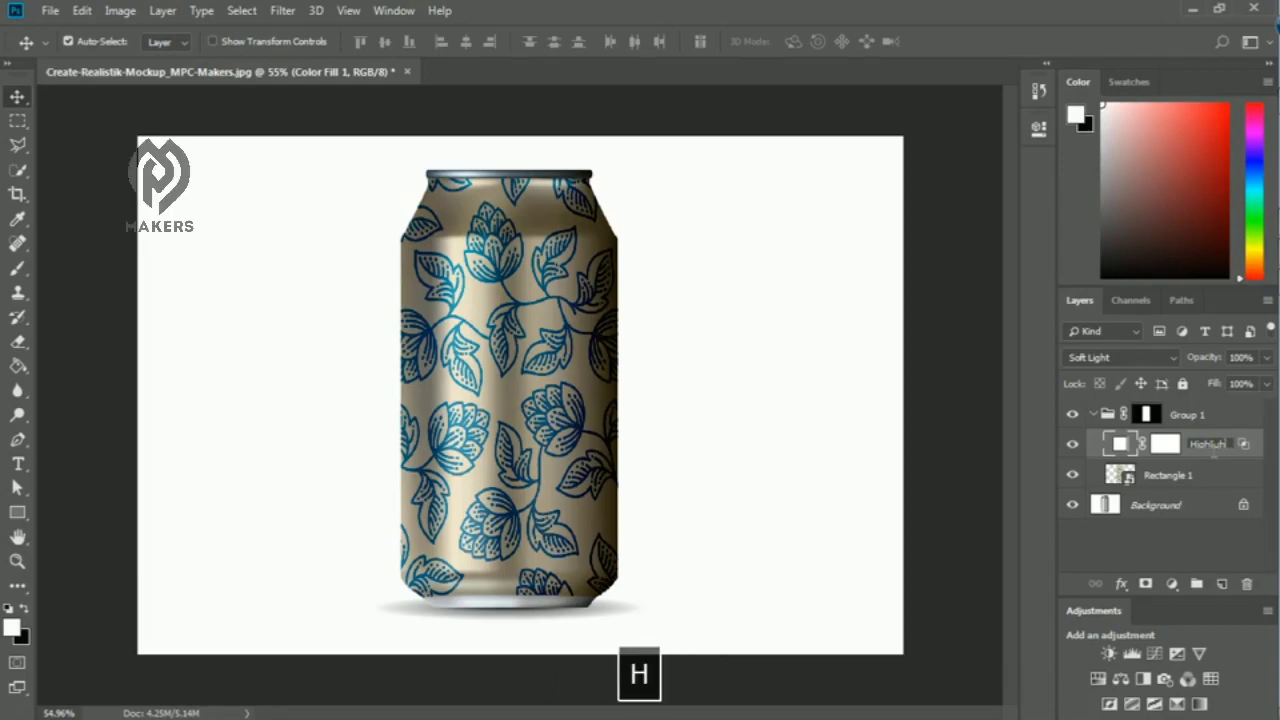
{"action": "type", "text": "t"}
{"action": "key", "text": "Return"}
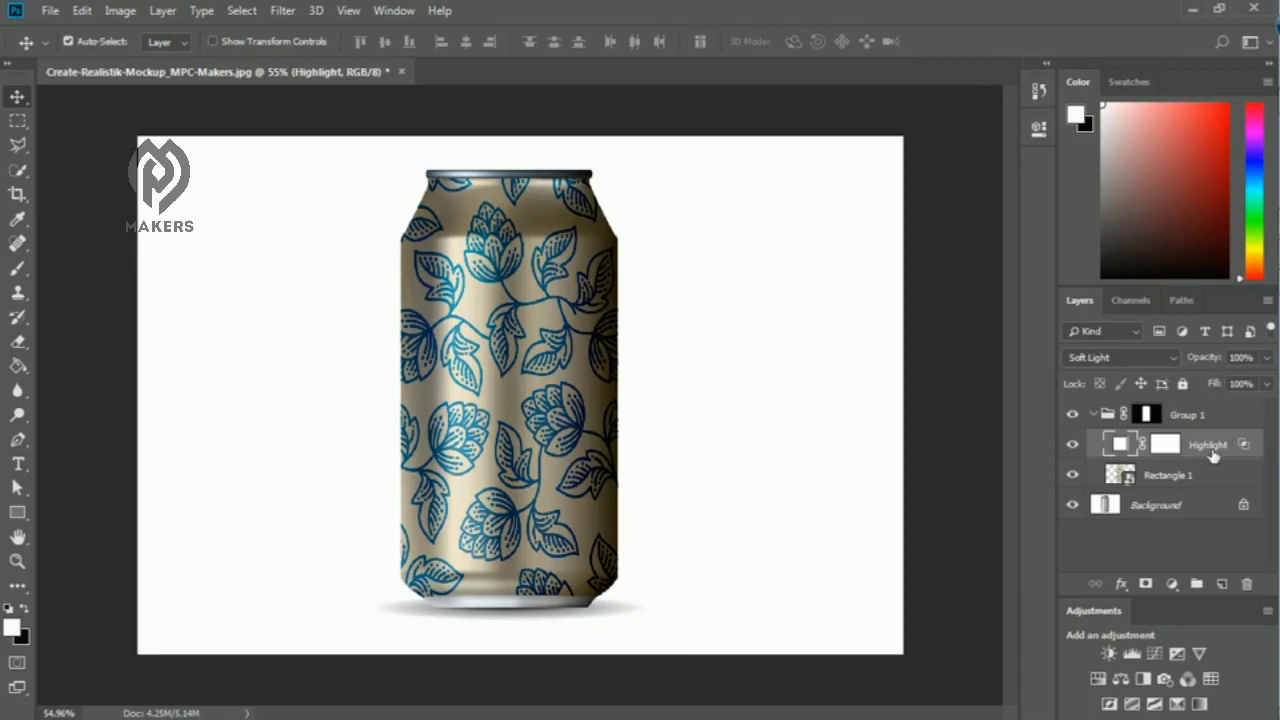
Step: Rename the Rectangle 1 smart object layer as Desain Here
{"action": "left_click", "coordinate": [1174, 478]}
{"action": "double_click", "coordinate": [1172, 476]}
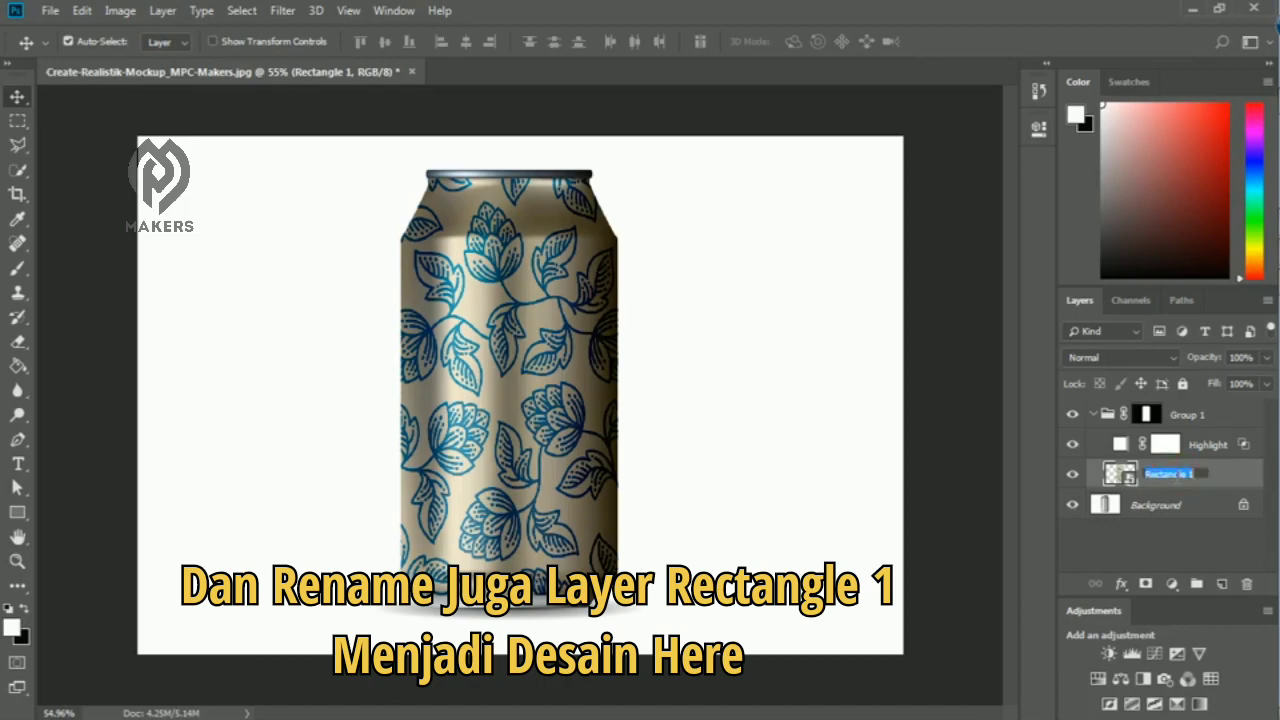
{"action": "type", "text": "Des"}
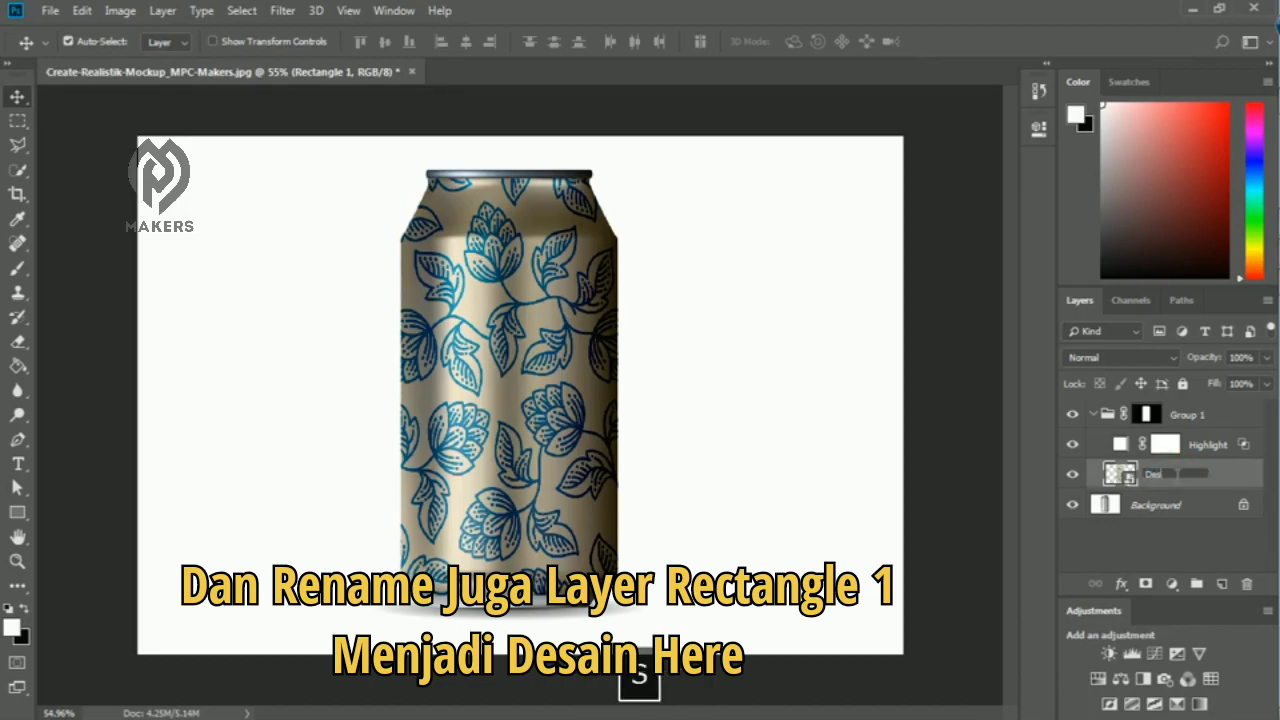
{"action": "type", "text": "ain"}
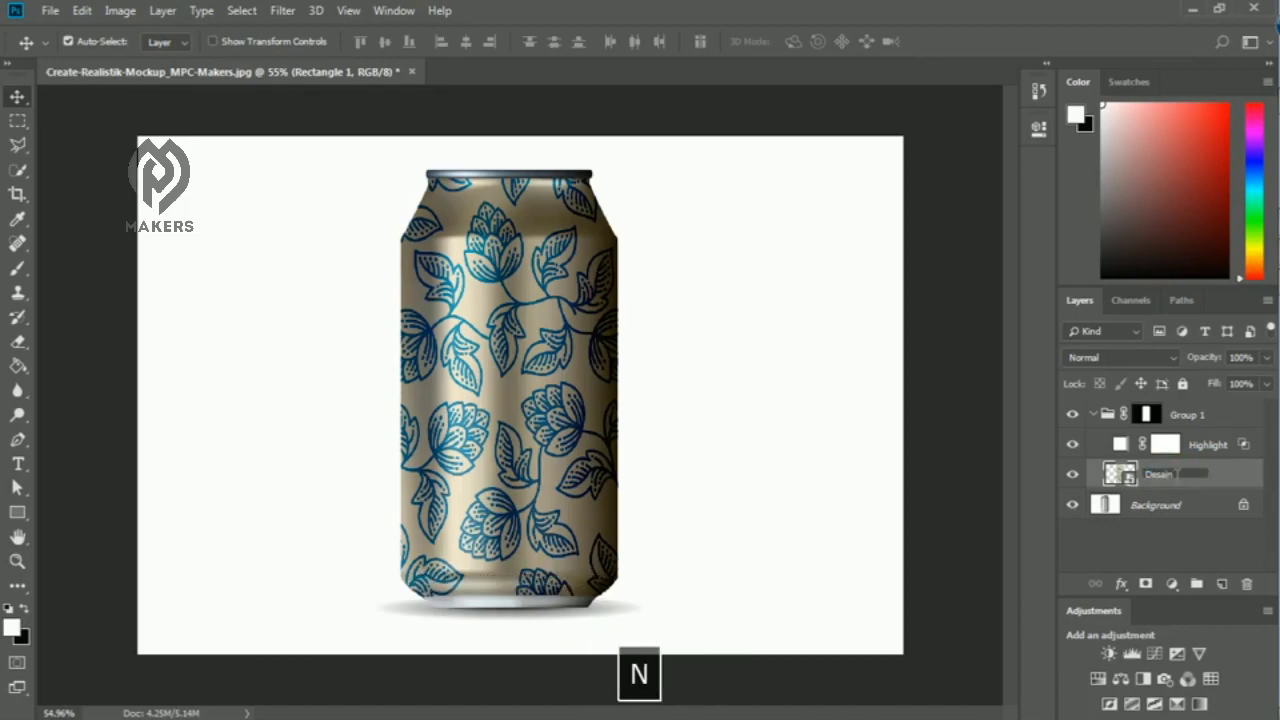
{"action": "type", "text": " Here"}
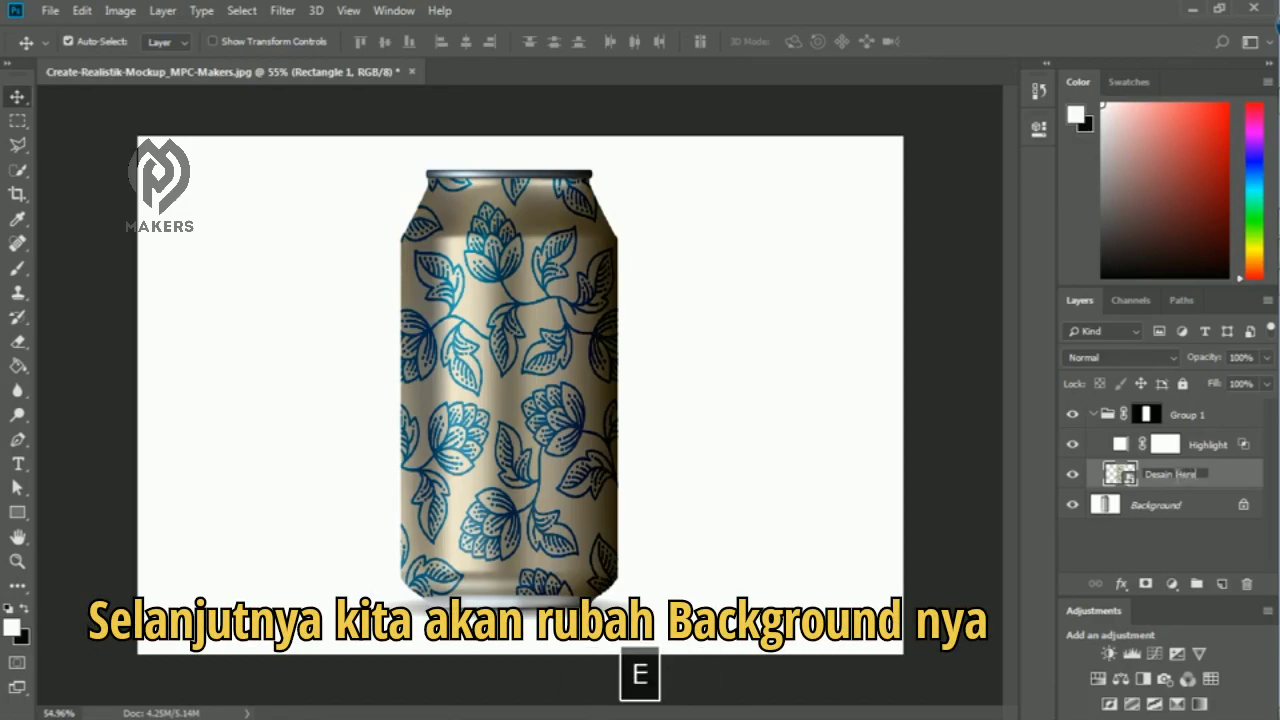
{"action": "key", "text": "Return"}
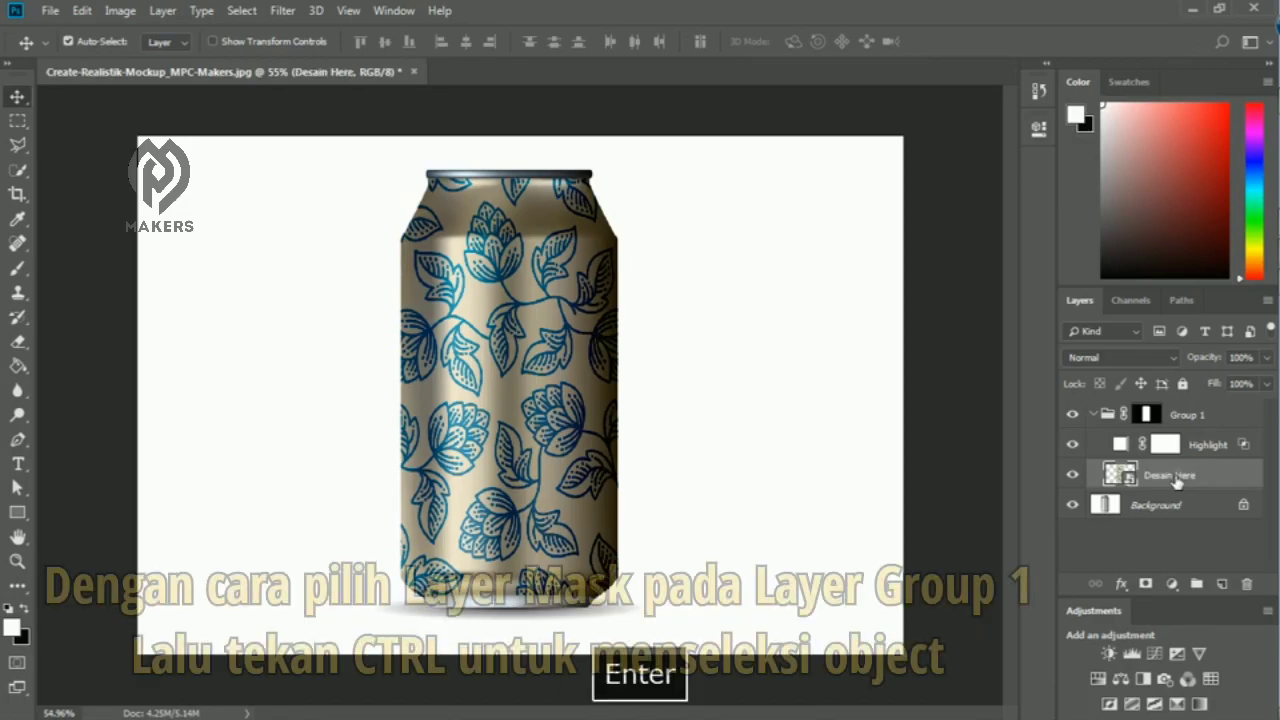
Step: Load Group 1's mask as a selection and extend it over the can's top rim and base with a 35 px Quick Selection brush
{"action": "left_click", "coordinate": [1147, 416], "text": "ctrl"}
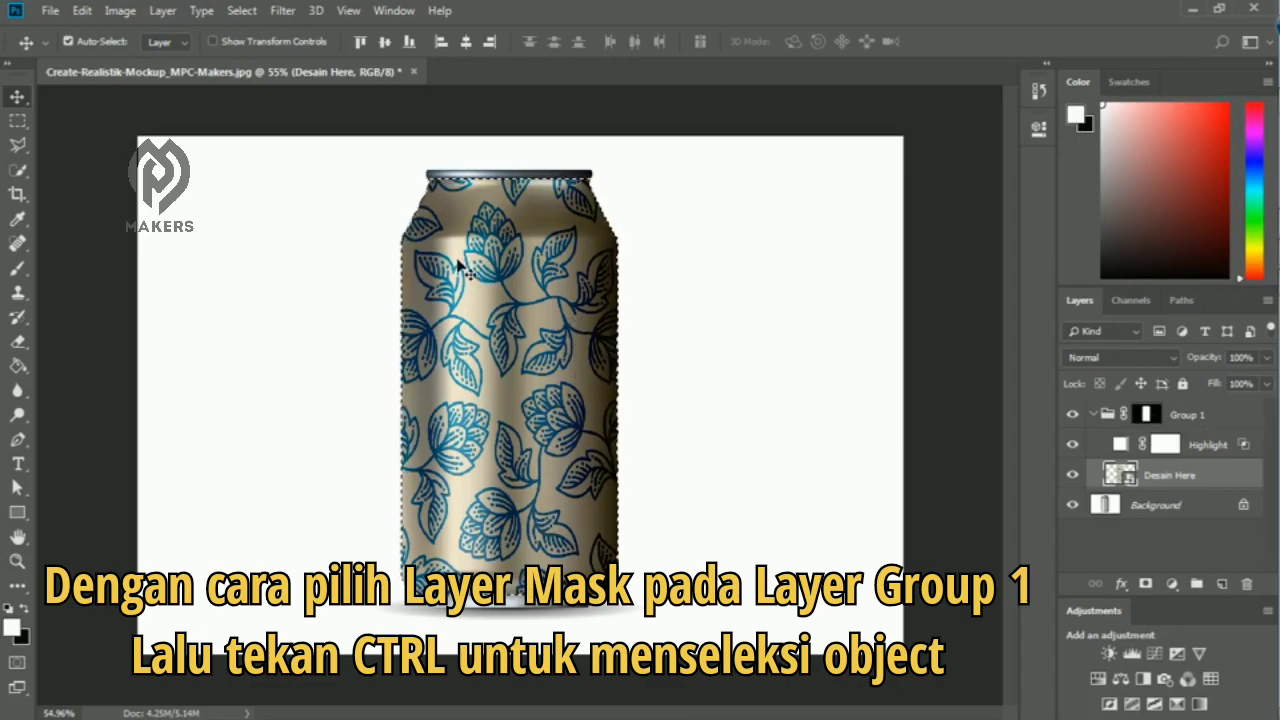
{"action": "key", "text": "w"}
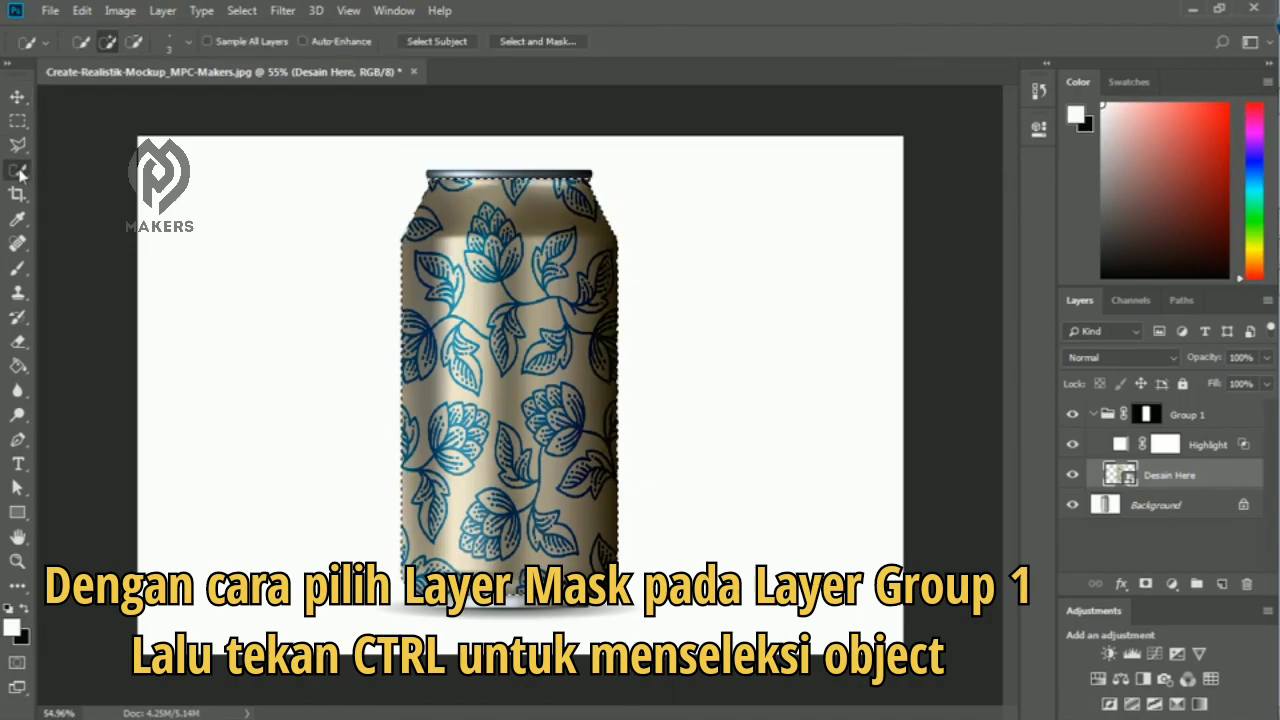
{"action": "key", "text": "bracketright"}
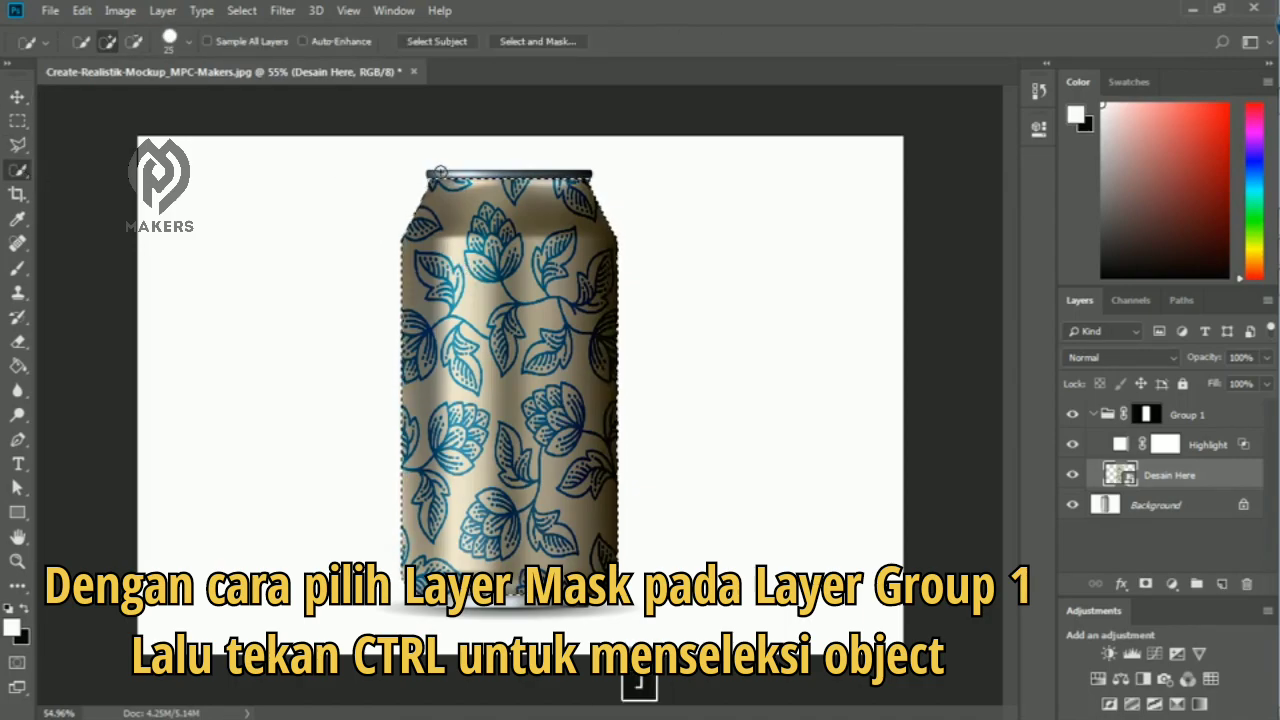
{"action": "left_click_drag", "start_coordinate": [431, 182], "coordinate": [490, 184]}
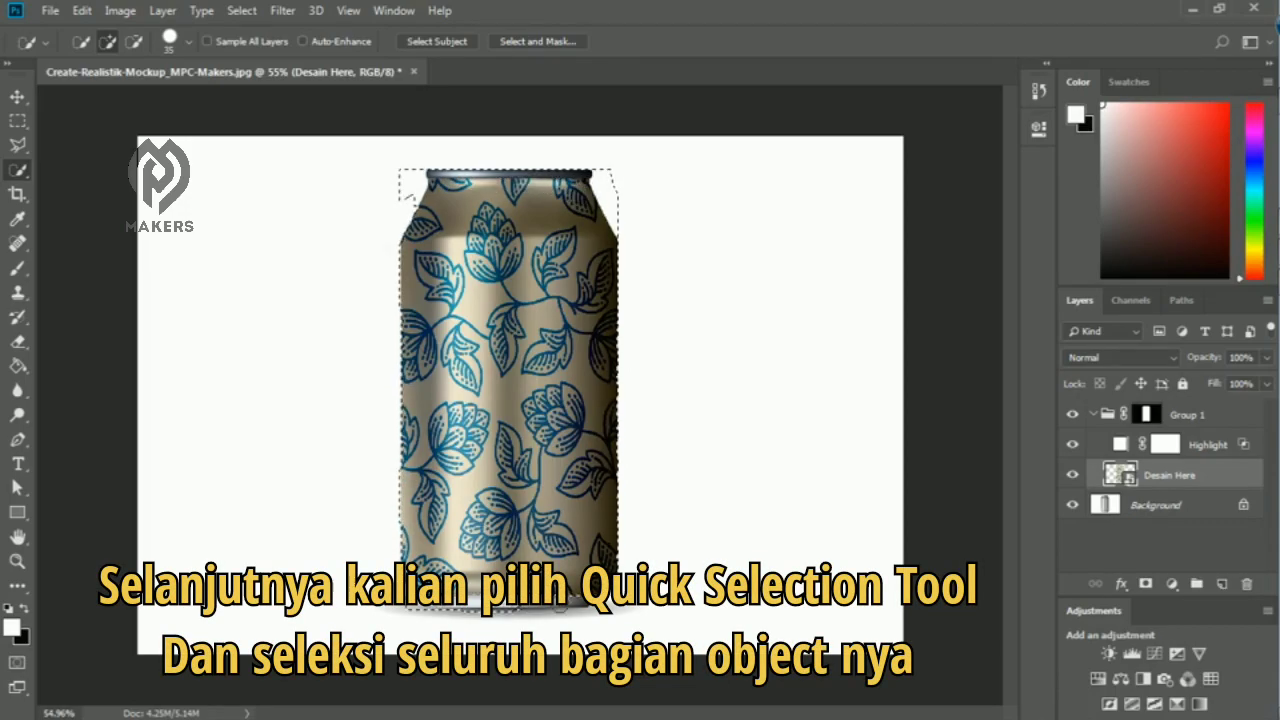
{"action": "left_click_drag", "start_coordinate": [558, 605], "coordinate": [584, 604]}
{"action": "left_click_drag", "start_coordinate": [523, 633], "coordinate": [462, 612]}
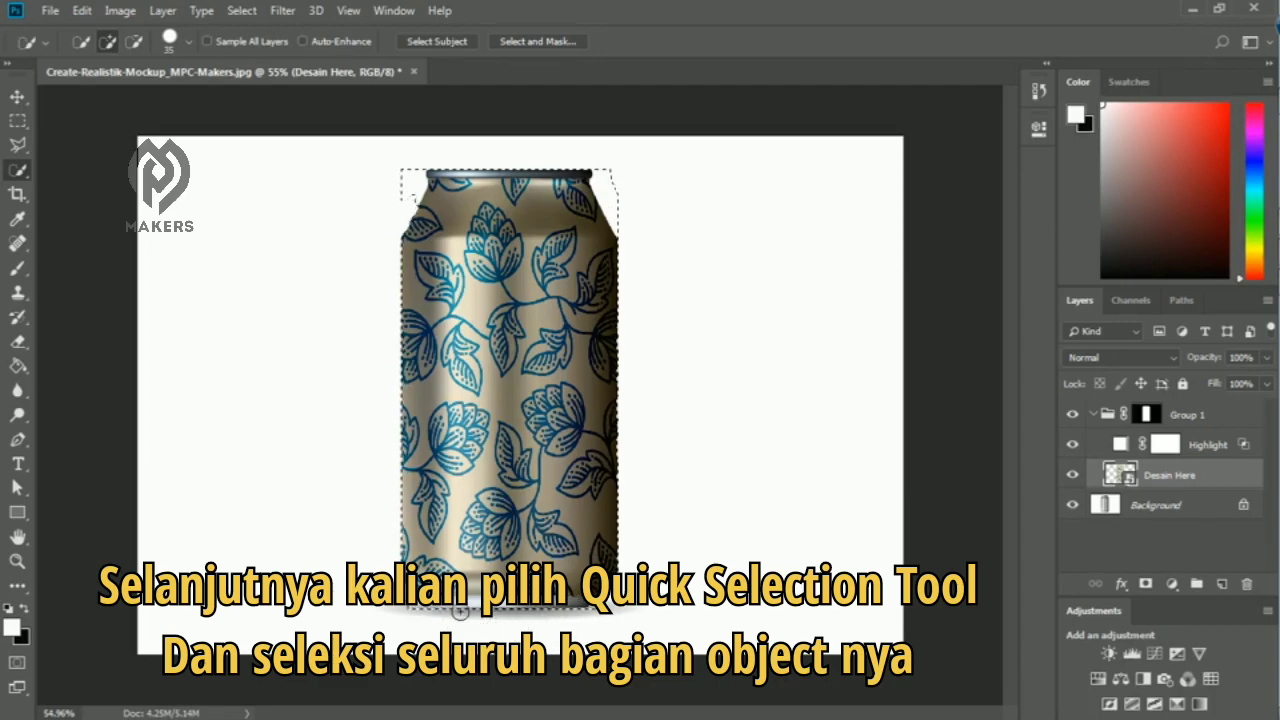
Step: Subtract the white background areas beside both bottom corners of the can from the selection
{"action": "scroll", "coordinate": [605, 627], "scroll_direction": "up", "scroll_amount": 8}
{"action": "mouse_move", "coordinate": [648, 634]}
{"action": "left_mouse_down"}
{"action": "mouse_move", "coordinate": [632, 626]}
{"action": "mouse_move", "coordinate": [646, 625]}
{"action": "left_mouse_up"}
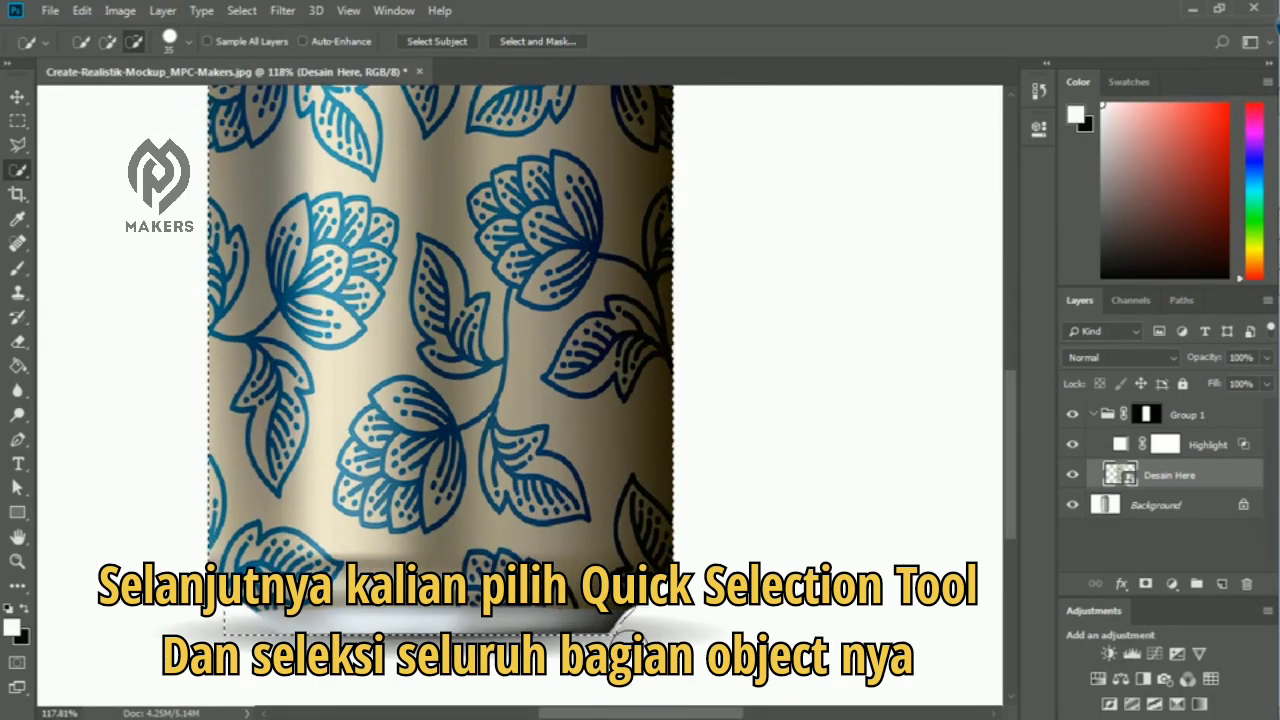
{"action": "left_click_drag", "start_coordinate": [212, 626], "coordinate": [224, 624]}
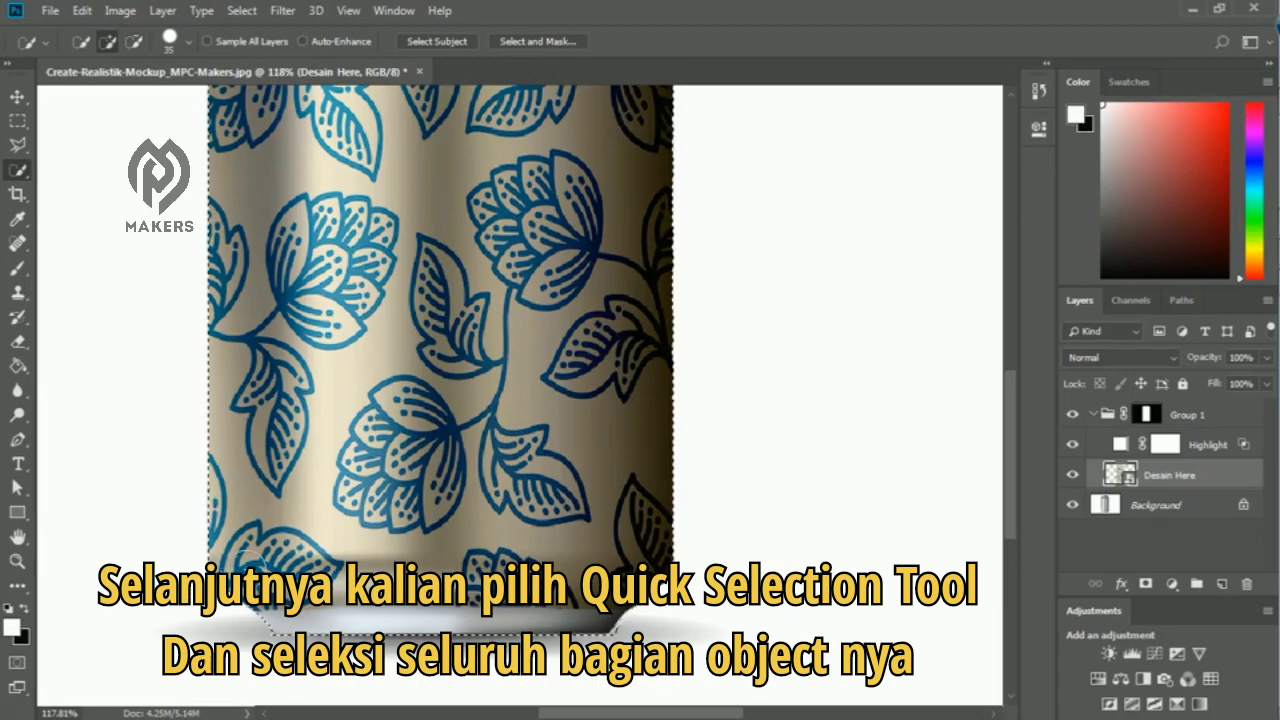
Step: Refine the selection along the can's upper shoulders, removing the white background and restoring the can's sloped edge
{"action": "scroll", "coordinate": [371, 476], "scroll_direction": "down", "scroll_amount": 3}
{"action": "scroll", "coordinate": [377, 189], "scroll_direction": "up", "scroll_amount": 10}
{"action": "mouse_move", "coordinate": [377, 189]}
{"action": "left_mouse_down"}
{"action": "mouse_move", "coordinate": [428, 146]}
{"action": "mouse_move", "coordinate": [430, 191]}
{"action": "mouse_move", "coordinate": [391, 225]}
{"action": "left_mouse_up"}
{"action": "left_click", "coordinate": [511, 231], "text": "alt"}
{"action": "key", "text": "ctrl+z"}
{"action": "mouse_move", "coordinate": [512, 238]}
{"action": "left_mouse_down"}
{"action": "mouse_move", "coordinate": [509, 205]}
{"action": "mouse_move", "coordinate": [420, 214]}
{"action": "mouse_move", "coordinate": [492, 251]}
{"action": "mouse_move", "coordinate": [515, 211]}
{"action": "left_mouse_up"}
{"action": "left_click", "coordinate": [420, 214], "text": "alt"}
{"action": "left_click", "coordinate": [398, 284], "text": "alt"}
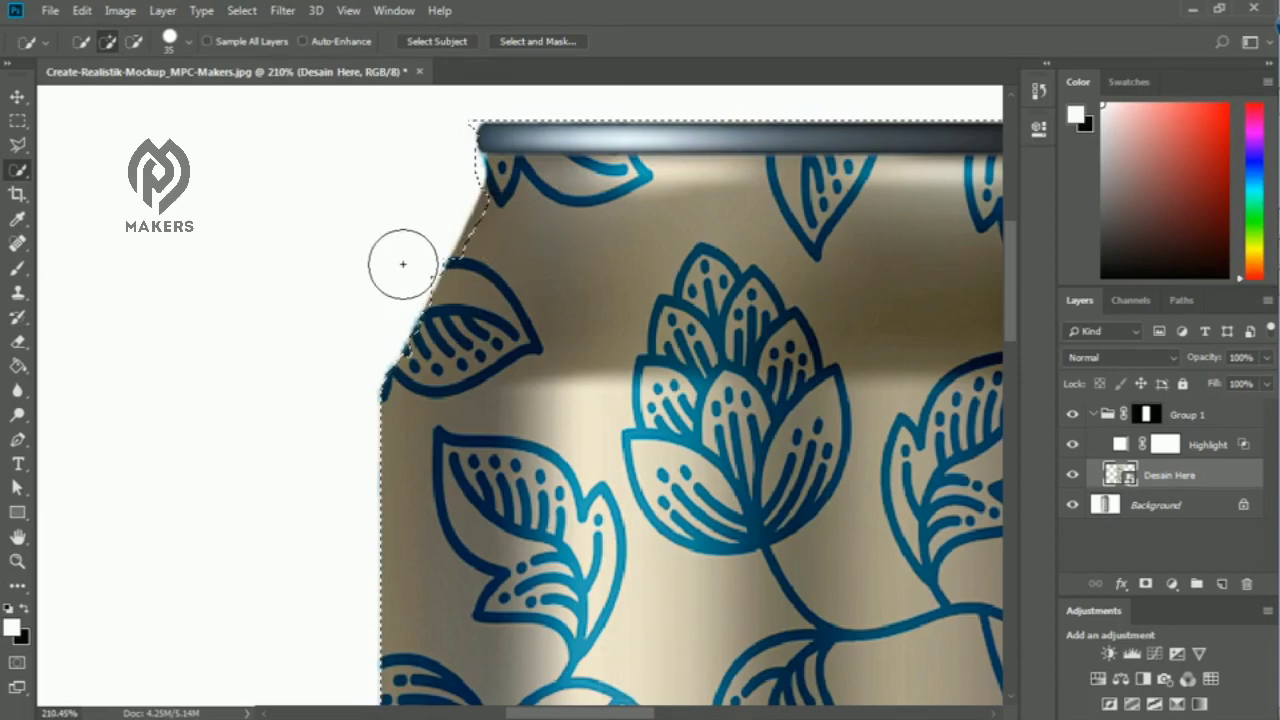
{"action": "left_click_drag", "start_coordinate": [480, 289], "coordinate": [518, 217]}
{"action": "left_click", "coordinate": [446, 235], "text": "alt"}
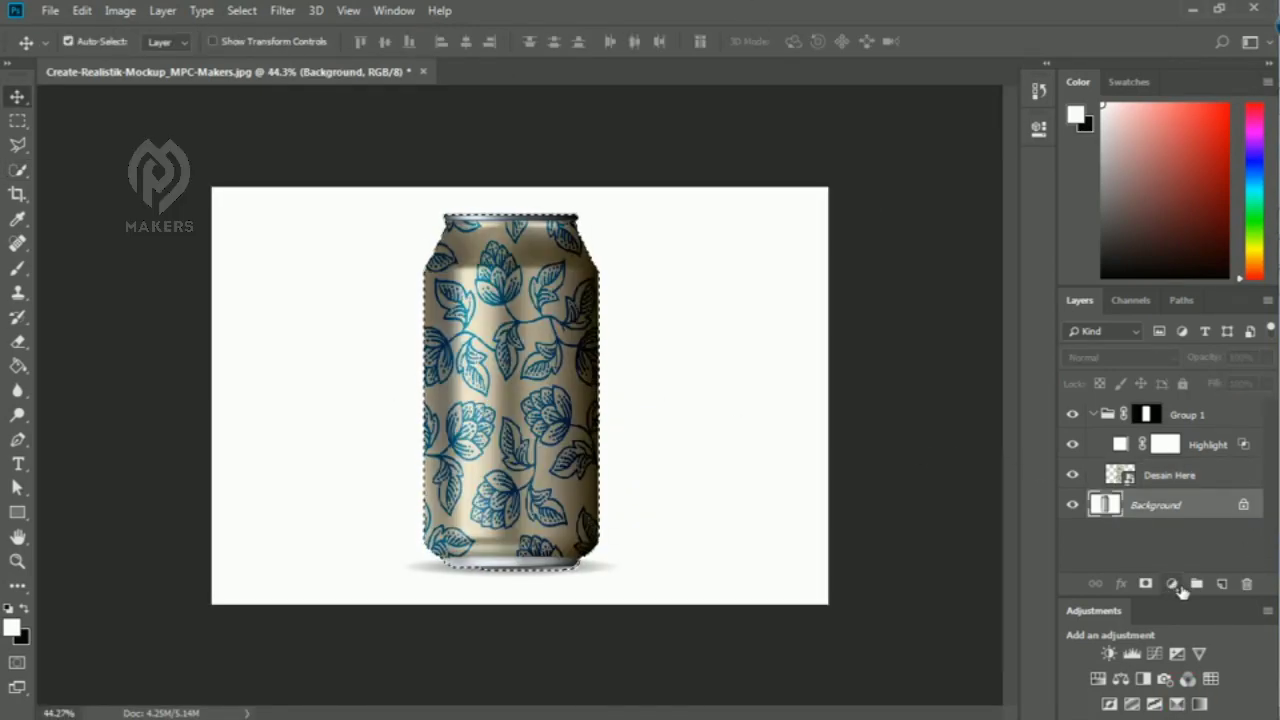
Step: Add a bright cyan Solid Color fill layer from the can selection, directly above the Background layer
{"action": "left_click", "coordinate": [1174, 585]}
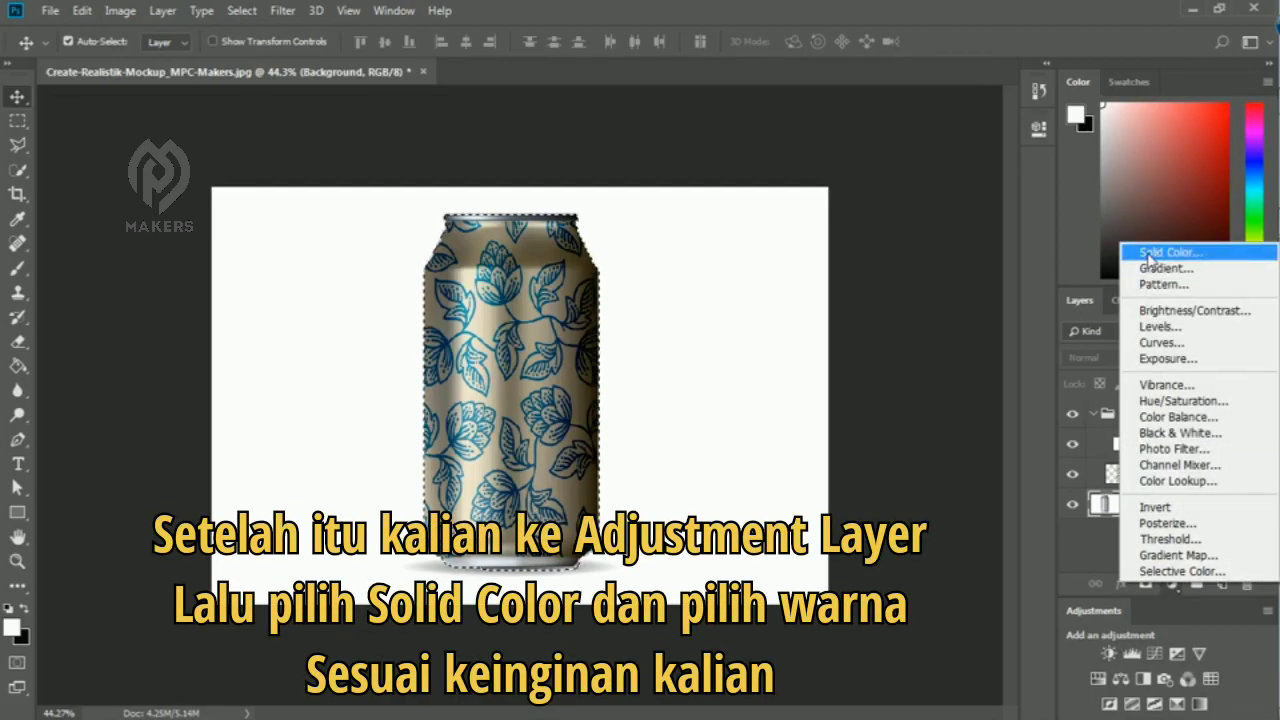
{"action": "left_click", "coordinate": [1150, 256]}
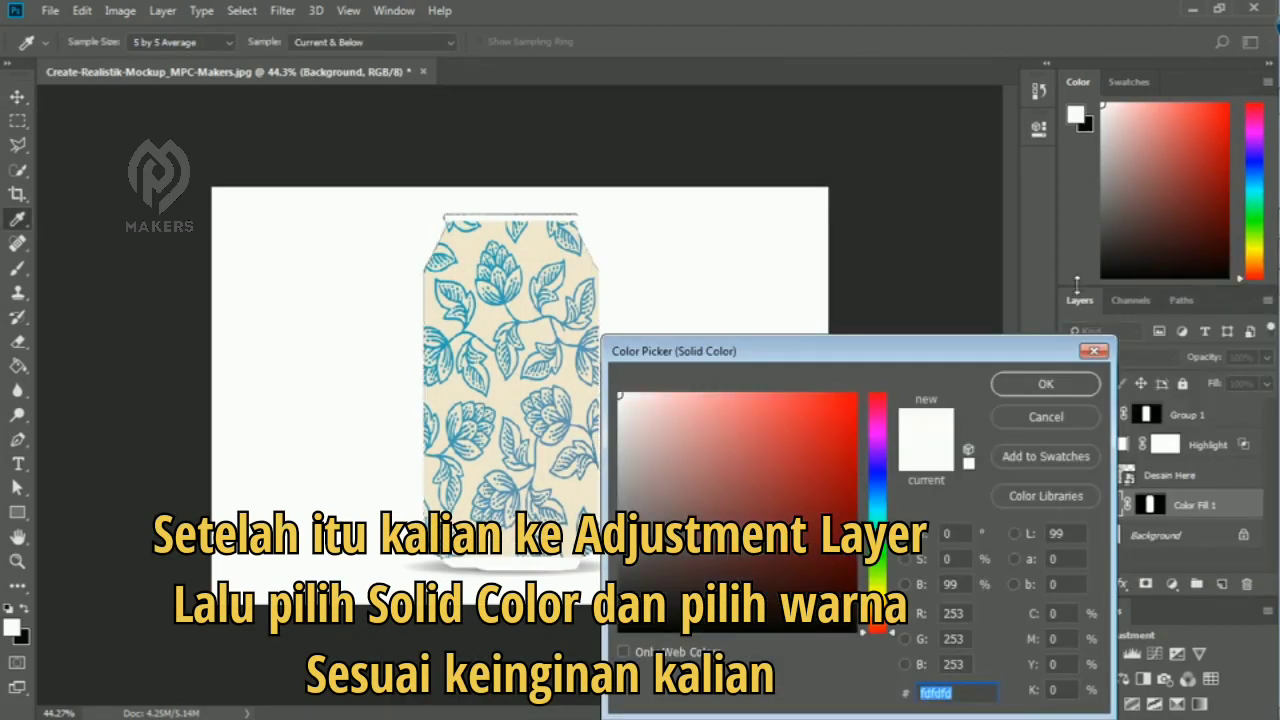
{"action": "left_click", "coordinate": [832, 400]}
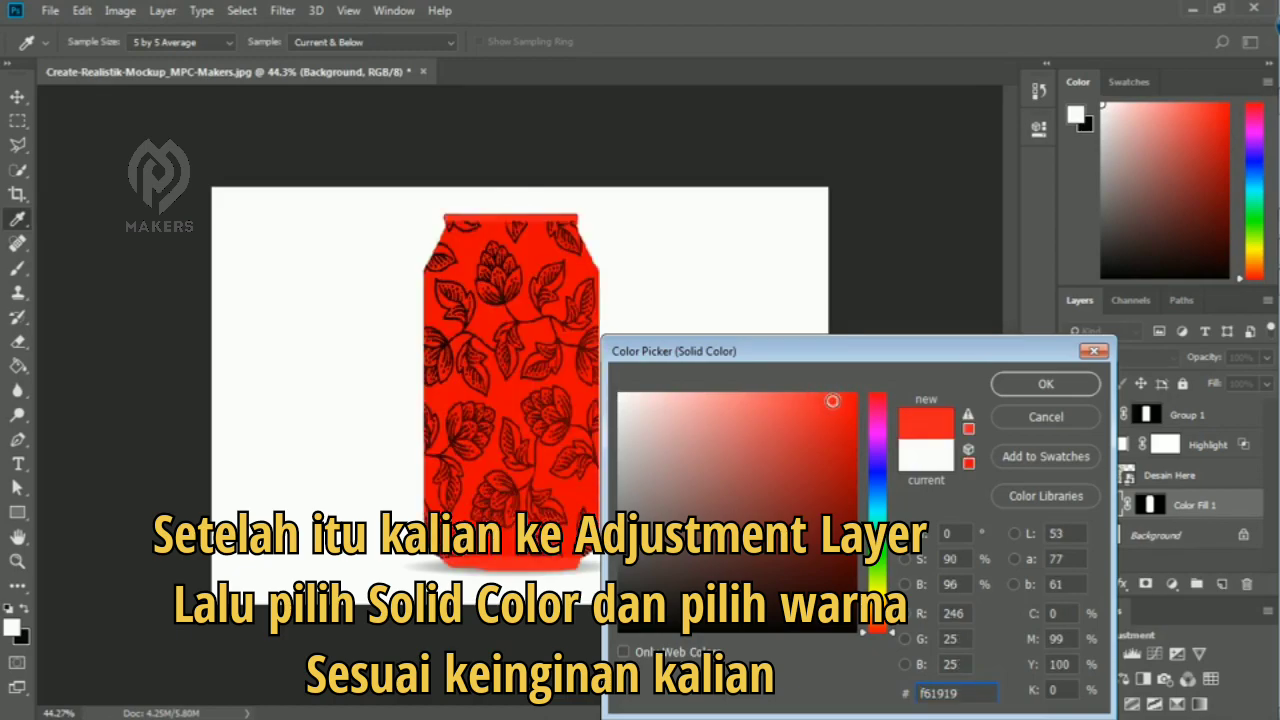
{"action": "left_click_drag", "start_coordinate": [880, 472], "coordinate": [880, 518]}
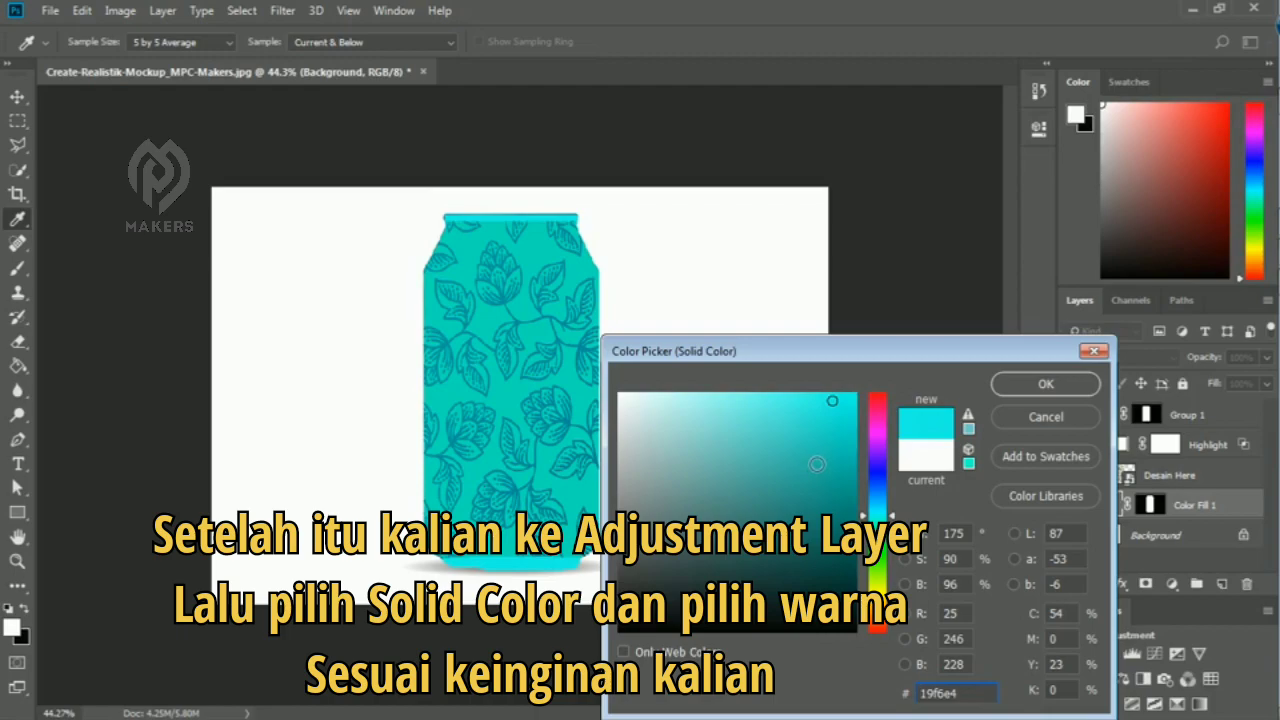
{"action": "left_click", "coordinate": [1018, 388]}
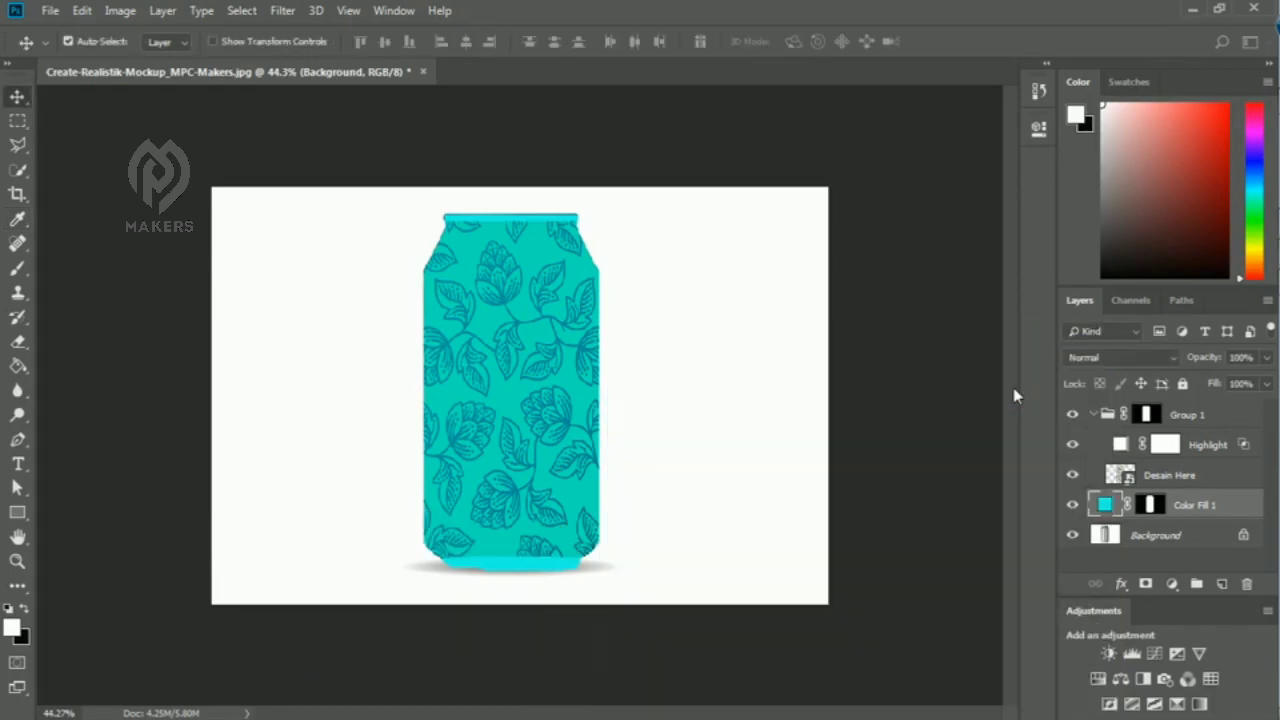
Step: Invert the Color Fill 1 layer mask so the solid colour fills the background instead of the can
{"action": "left_click", "coordinate": [1148, 509]}
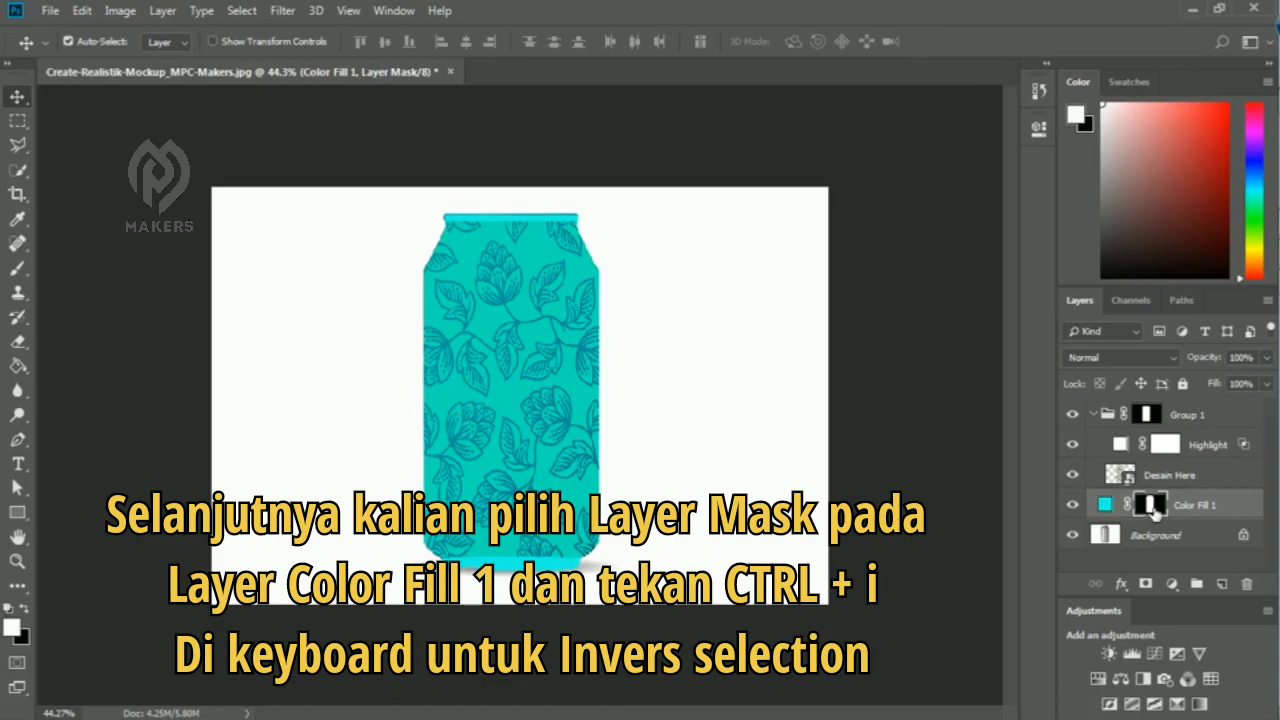
{"action": "key", "text": "ctrl+i"}
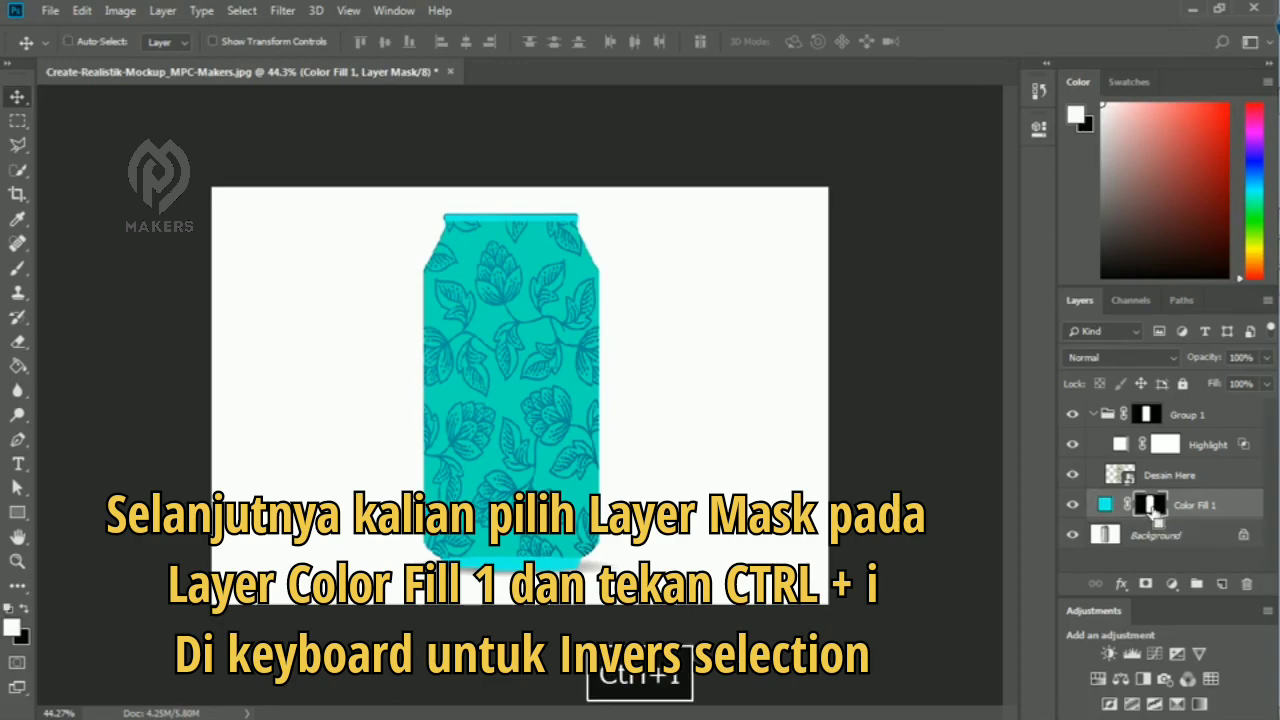
{"action": "key", "text": "ctrl+0"}
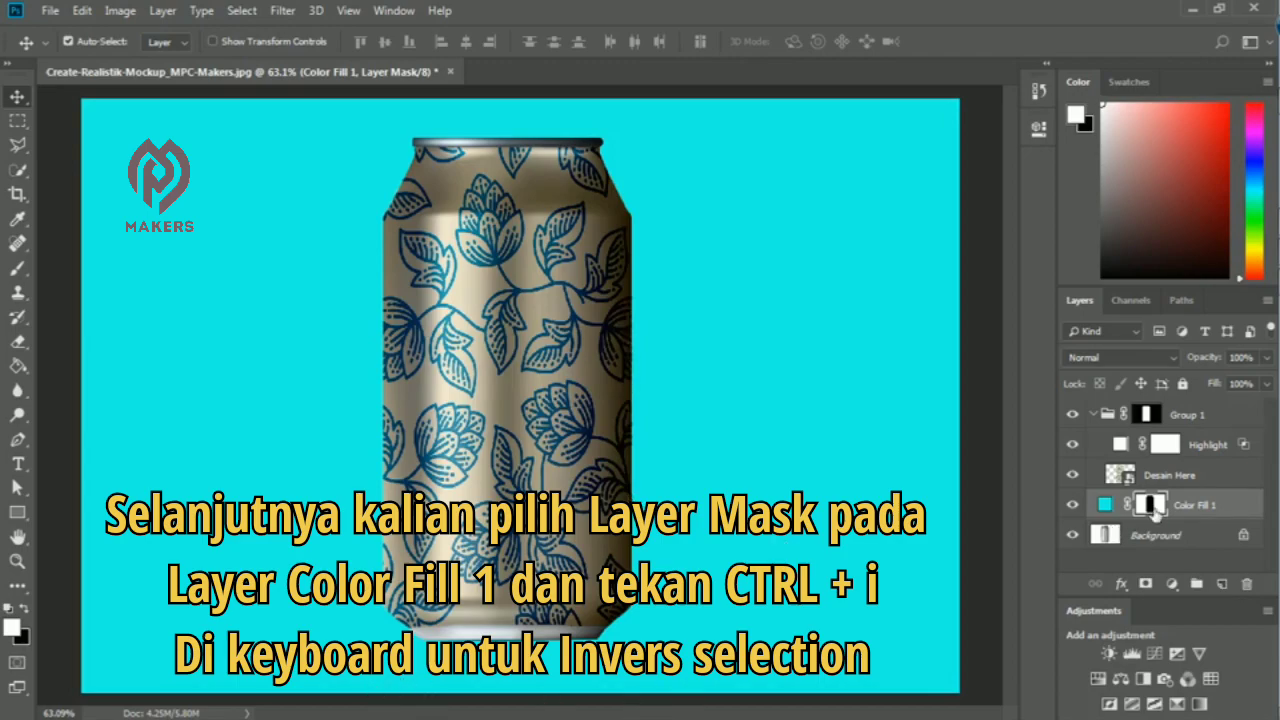
Step: Change the Color Fill 1 background colour to purple 6a4bdf
{"action": "left_click", "coordinate": [1104, 508]}
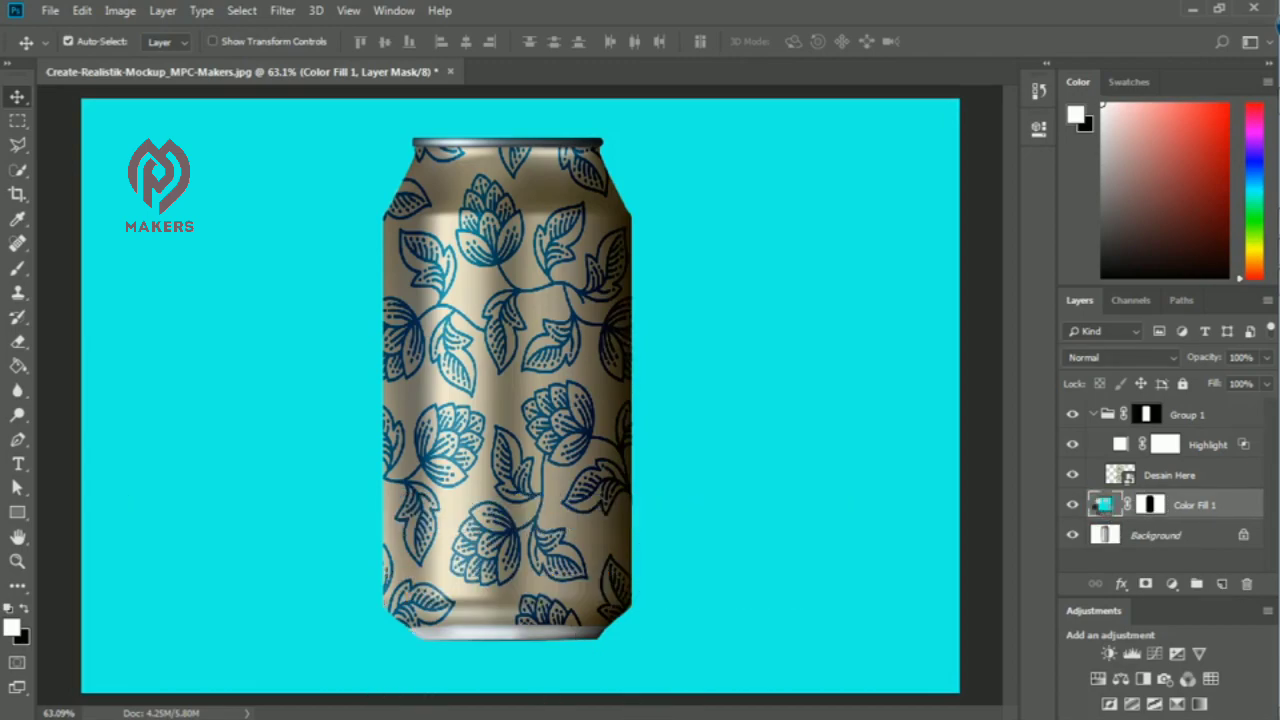
{"action": "double_click", "coordinate": [1104, 507]}
{"action": "left_click", "coordinate": [882, 433]}
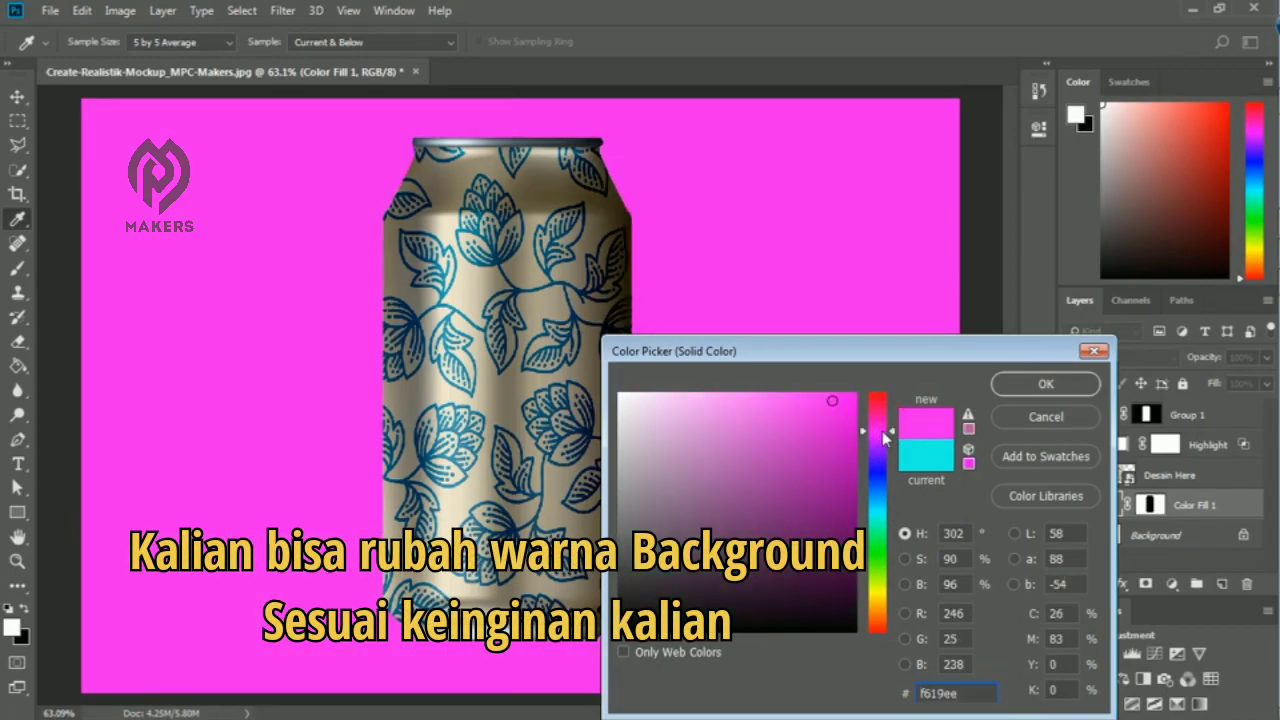
{"action": "left_click_drag", "start_coordinate": [820, 416], "coordinate": [776, 422]}
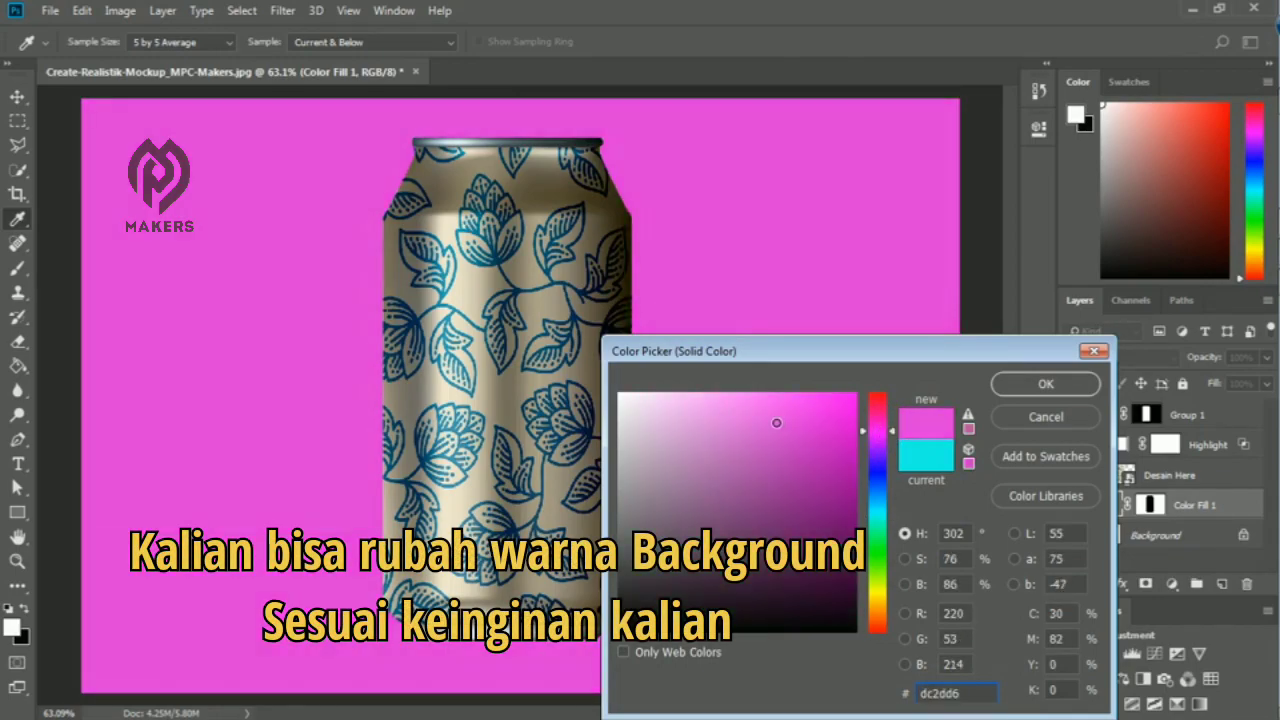
{"action": "left_click_drag", "start_coordinate": [877, 459], "coordinate": [880, 462]}
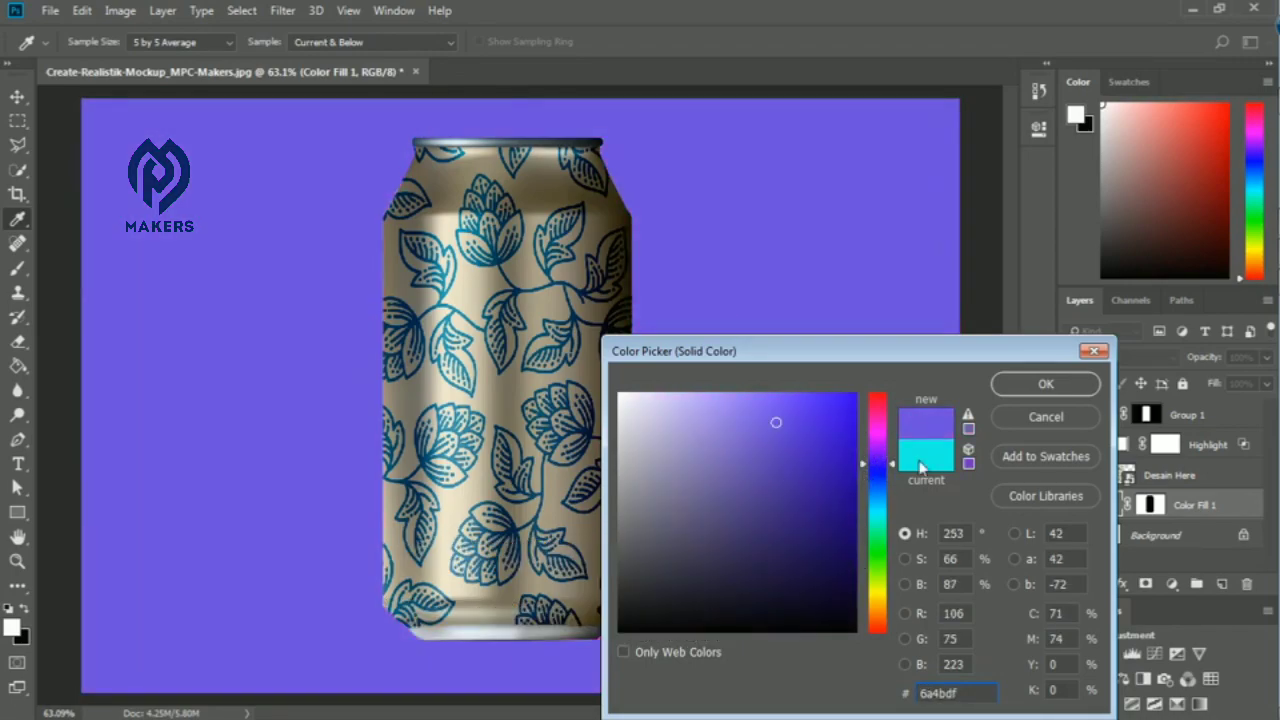
{"action": "left_click", "coordinate": [1024, 391]}
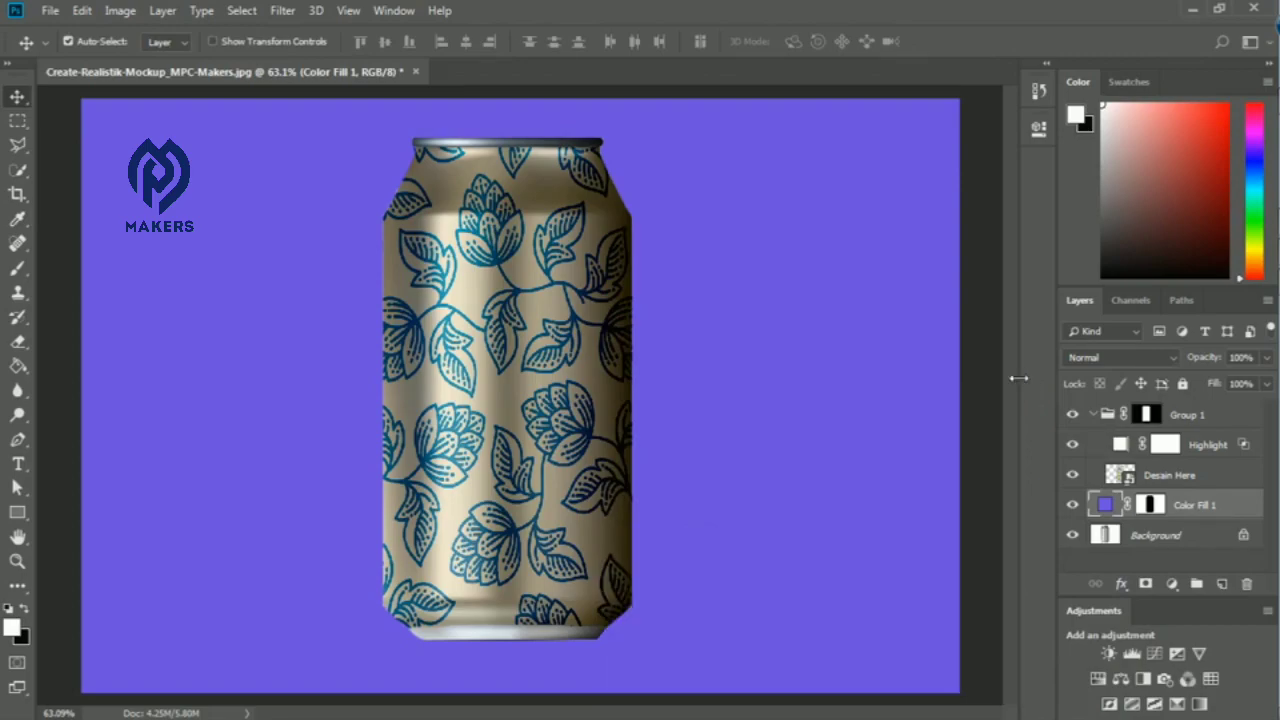
Step: Set the Color Fill 1 layer's blending mode to Linear Burn and toggle the layer's visibility to compare
{"action": "left_click", "coordinate": [1150, 357]}
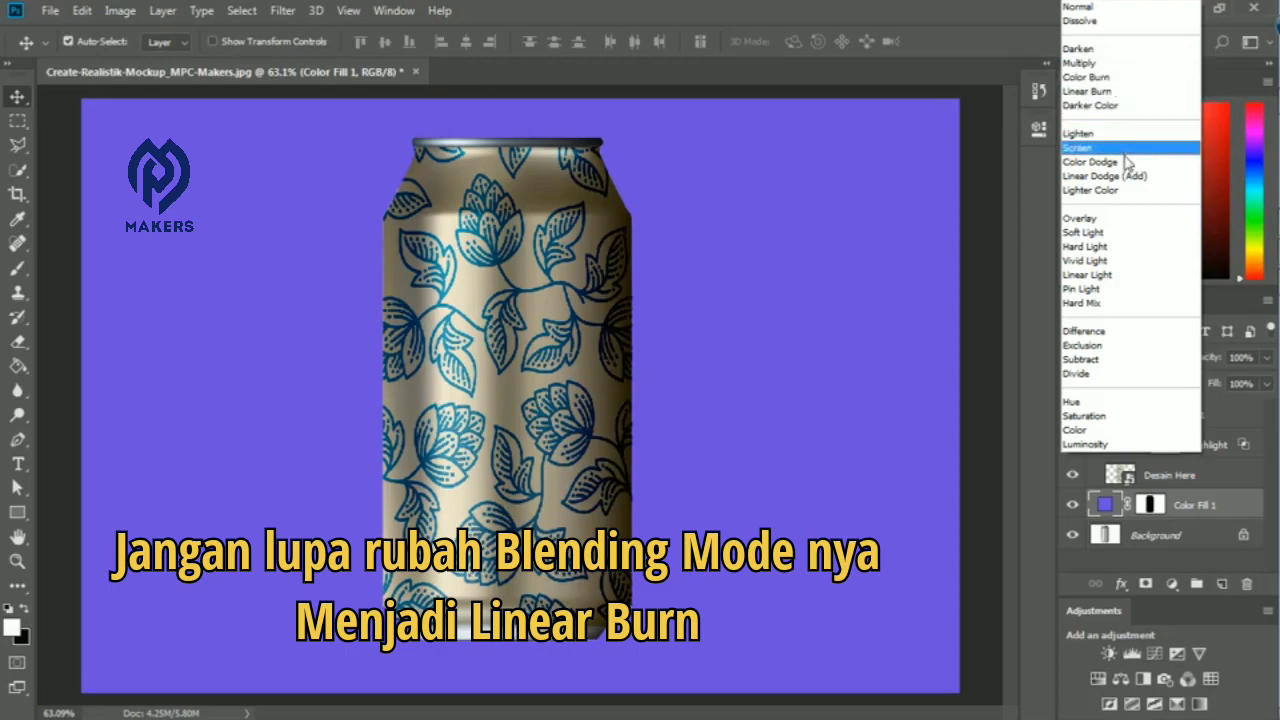
{"action": "left_click", "coordinate": [1098, 93]}
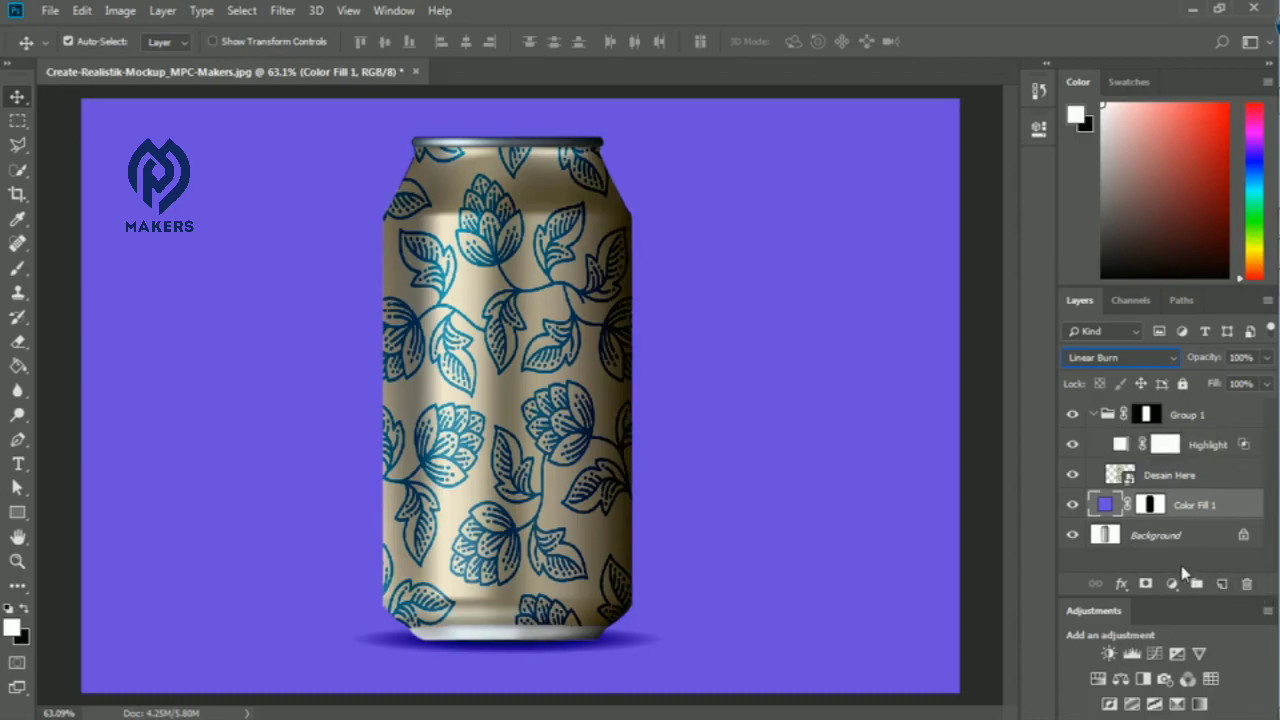
{"action": "left_click", "coordinate": [1074, 507]}
{"action": "left_click", "coordinate": [1074, 507]}
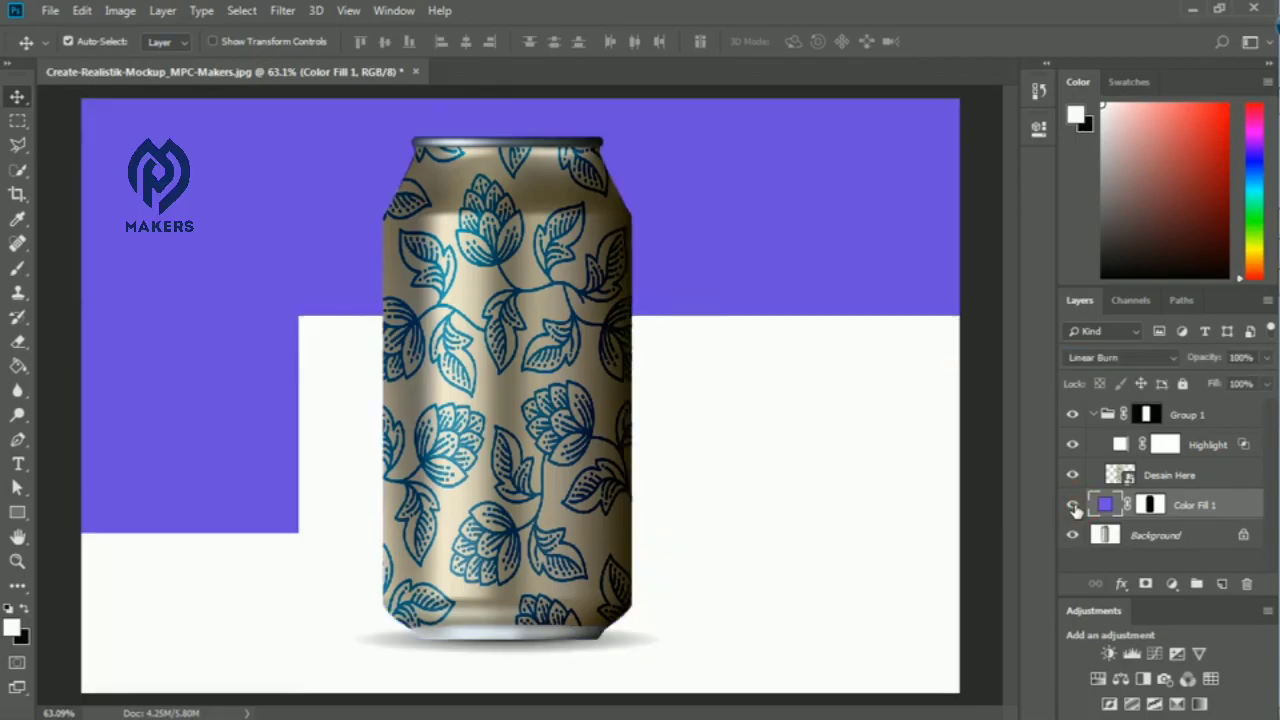
Step: Open the contents of the Desain Here smart object and open the image tropical-fruits-geda213a7f_1280.png
{"action": "left_click", "coordinate": [1187, 479]}
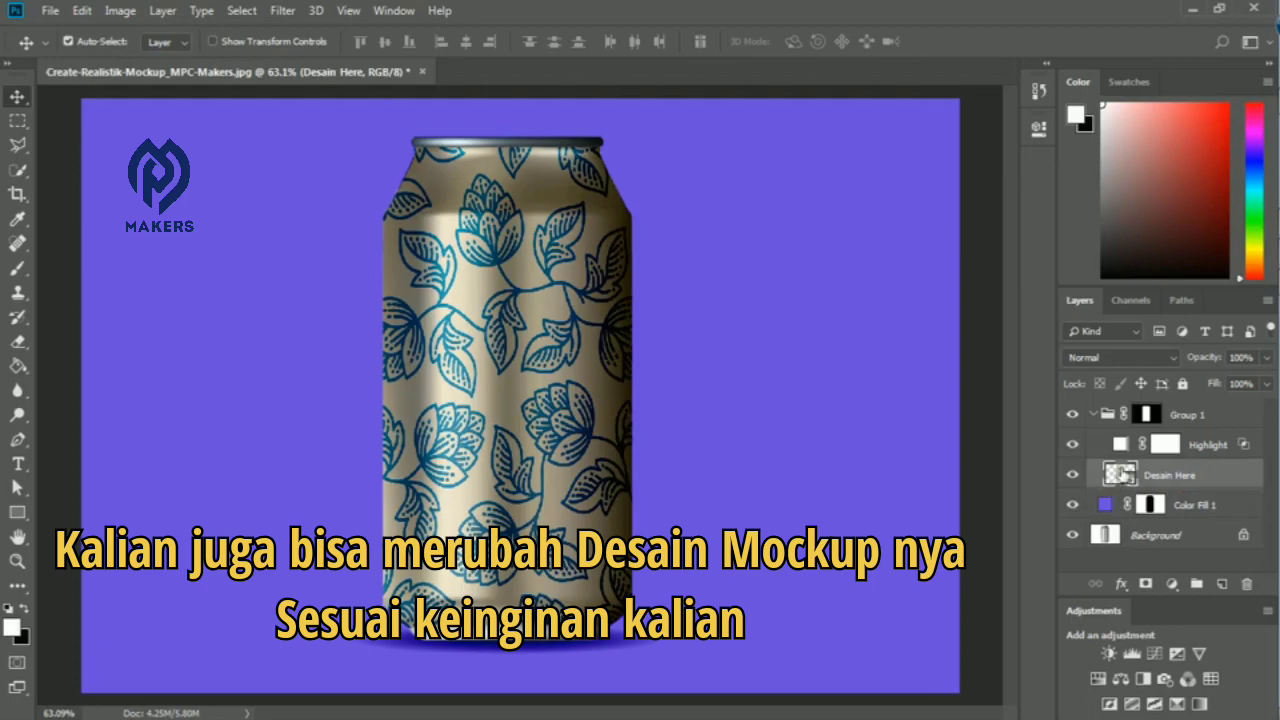
{"action": "double_click", "coordinate": [1119, 475]}
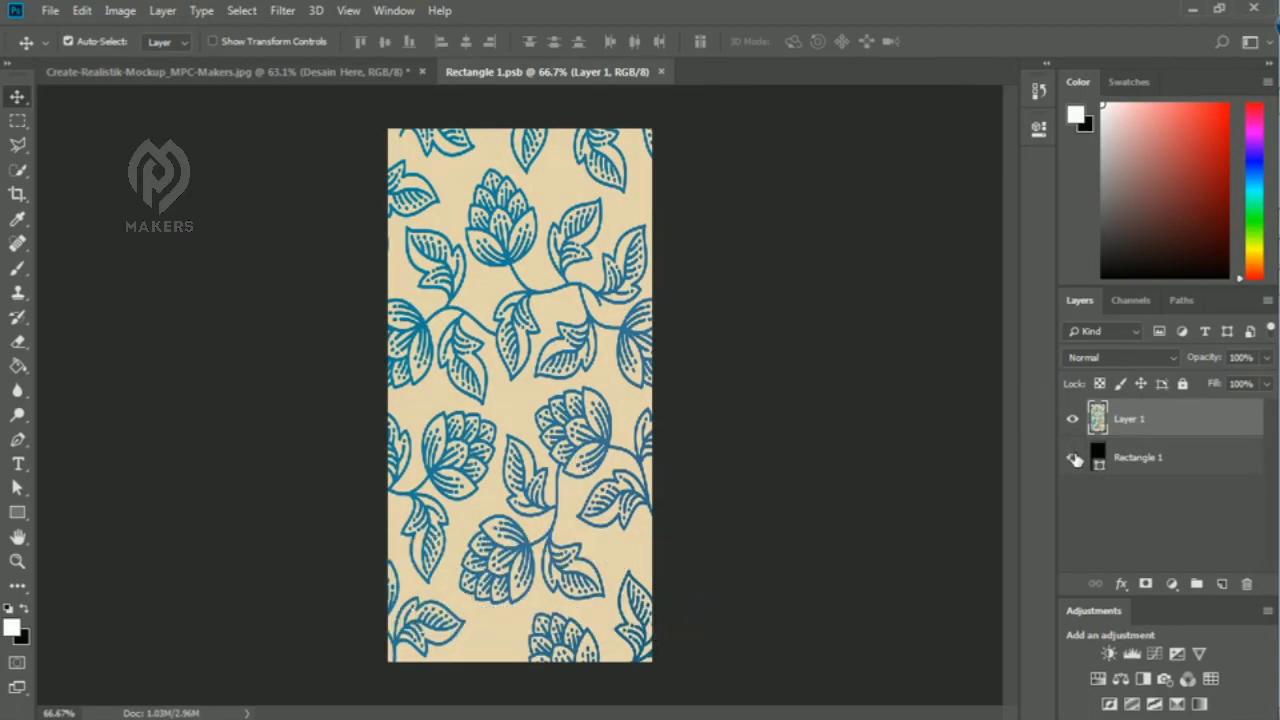
{"action": "left_click", "coordinate": [47, 12]}
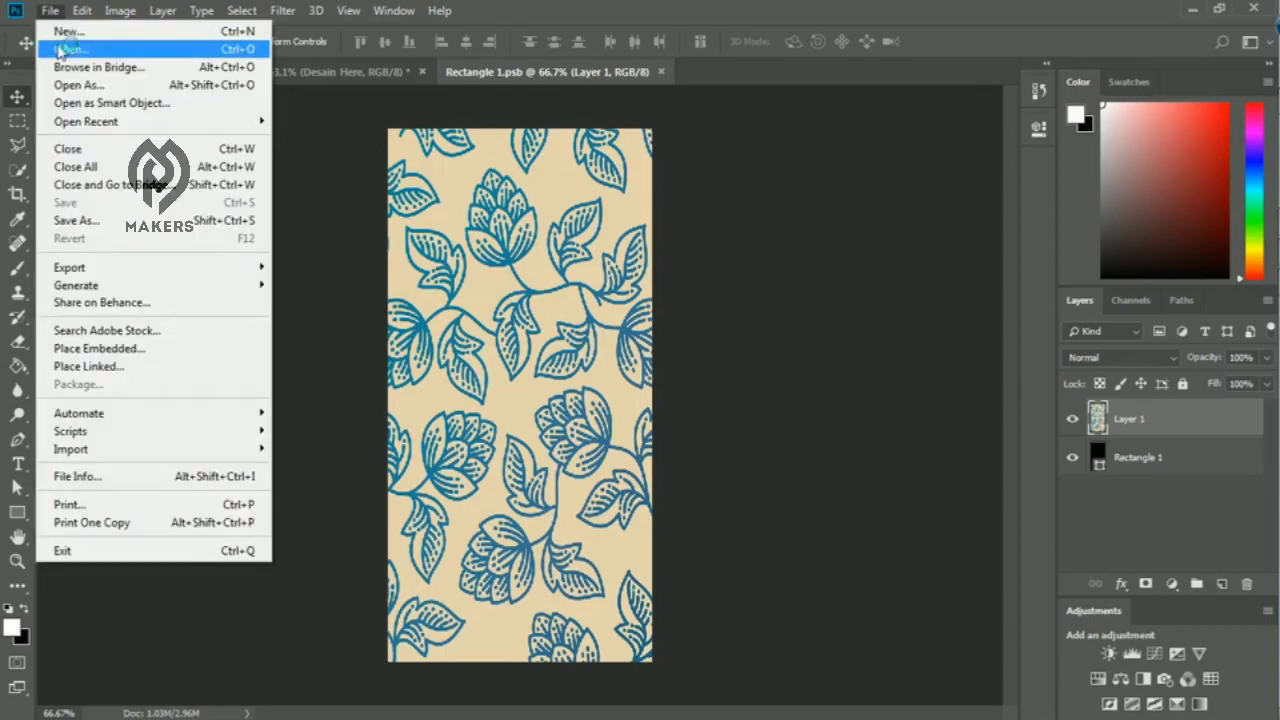
{"action": "left_click", "coordinate": [66, 48]}
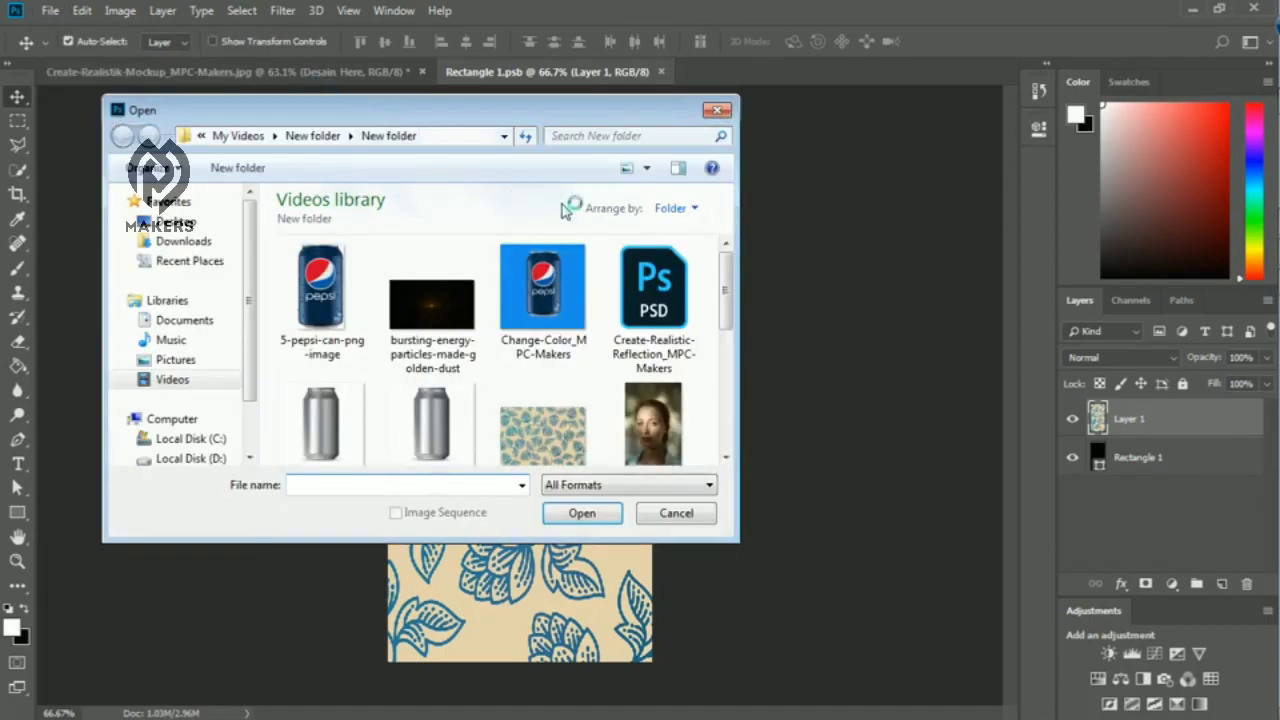
{"action": "left_click_drag", "start_coordinate": [731, 263], "coordinate": [727, 400]}
{"action": "left_click", "coordinate": [428, 392]}
{"action": "double_click", "coordinate": [428, 392]}
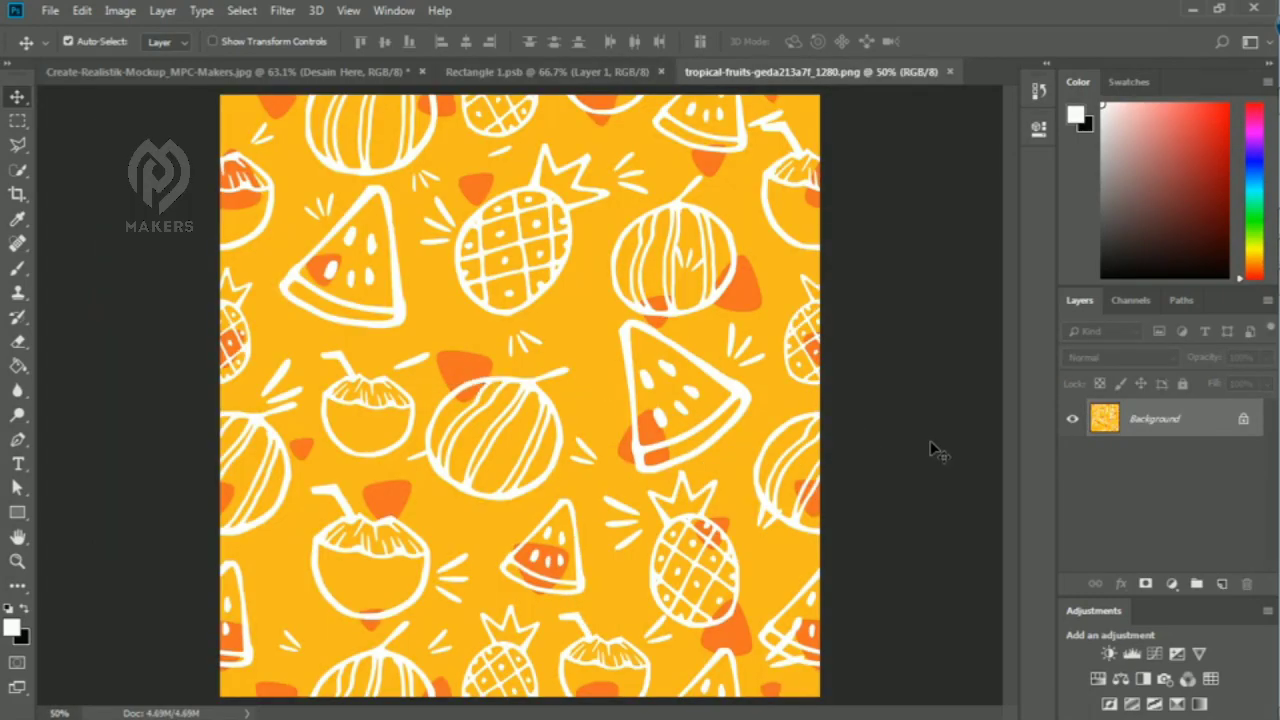
Step: Unlock the fruit pattern's background layer, move it into Rectangle 1.psb, and scale it down proportionally to just cover the canvas
{"action": "double_click", "coordinate": [1192, 424], "text": "alt"}
{"action": "left_click_drag", "start_coordinate": [682, 380], "coordinate": [545, 288]}
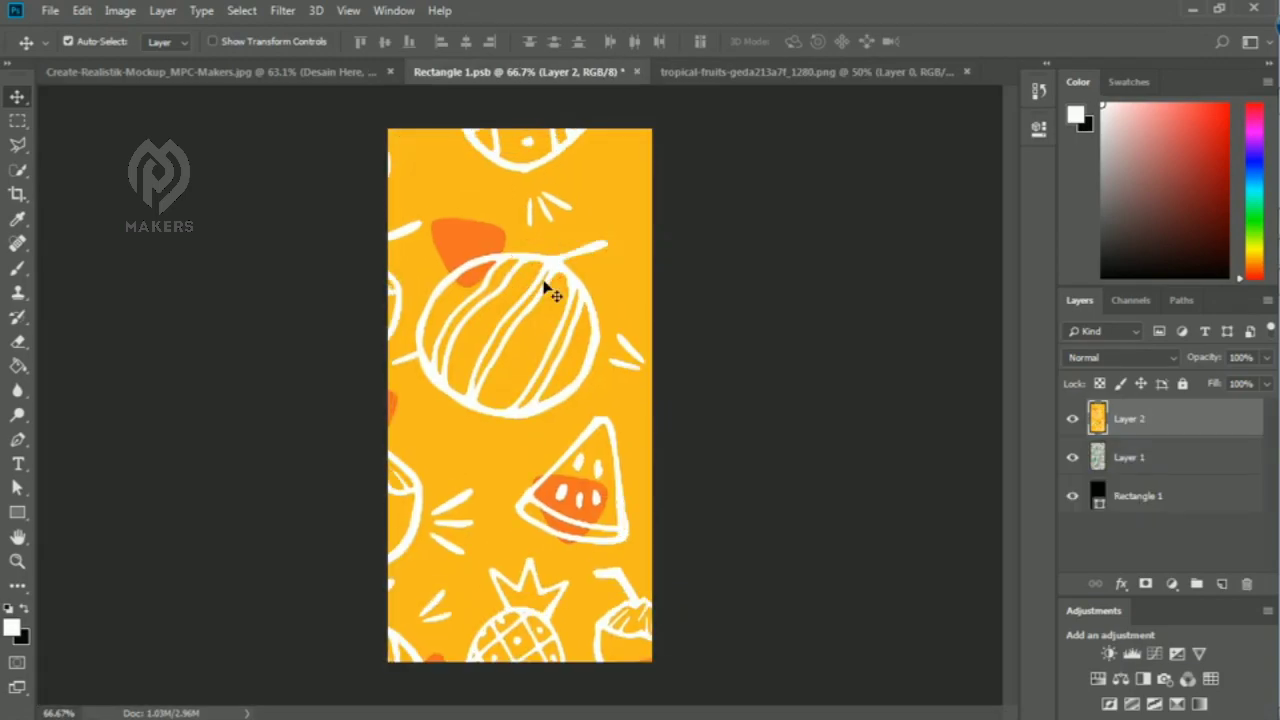
{"action": "key", "text": "ctrl+t"}
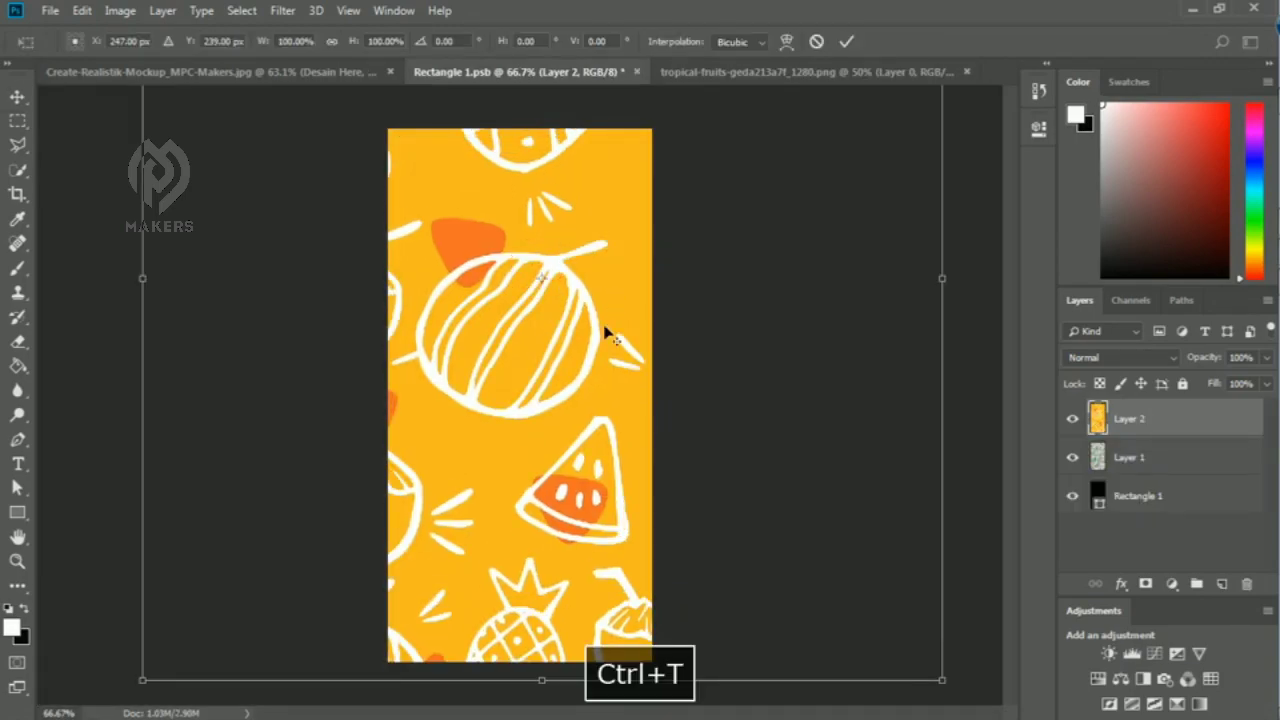
{"action": "scroll", "coordinate": [605, 327], "scroll_direction": "down", "scroll_amount": 5}
{"action": "left_click_drag", "start_coordinate": [700, 176], "coordinate": [452, 315]}
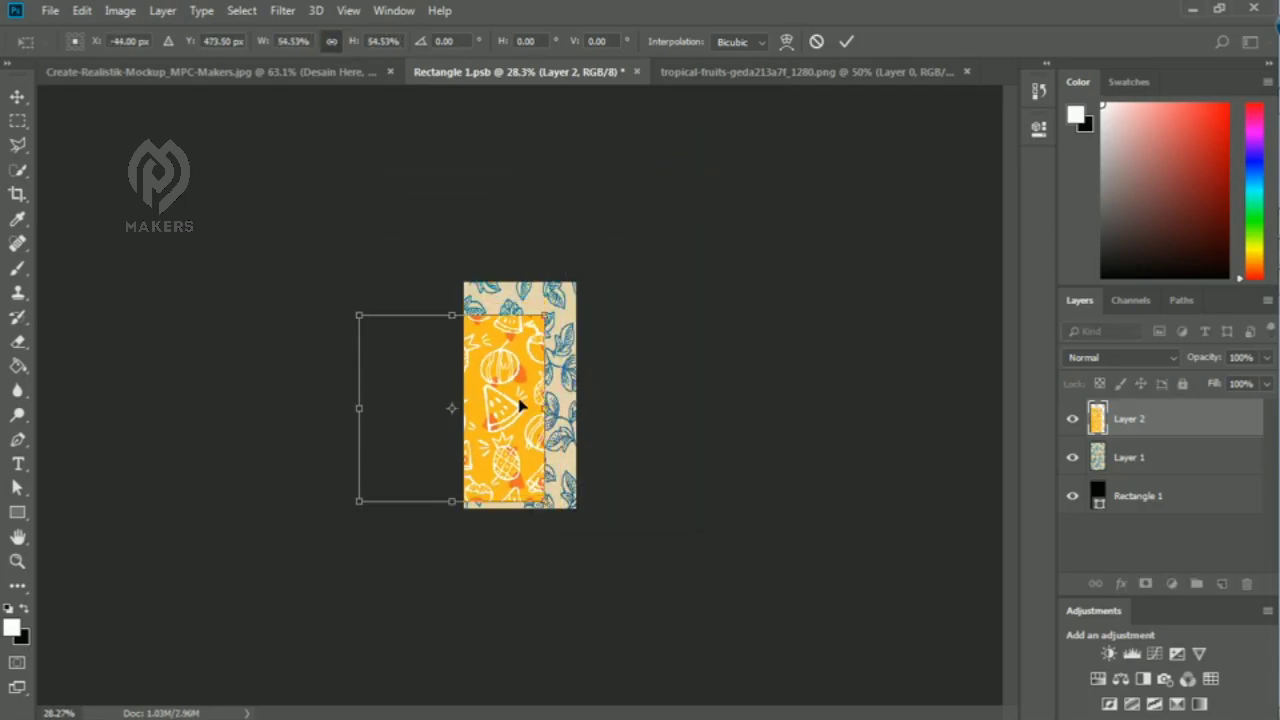
{"action": "left_click_drag", "start_coordinate": [520, 405], "coordinate": [557, 480]}
{"action": "key", "text": "Return"}
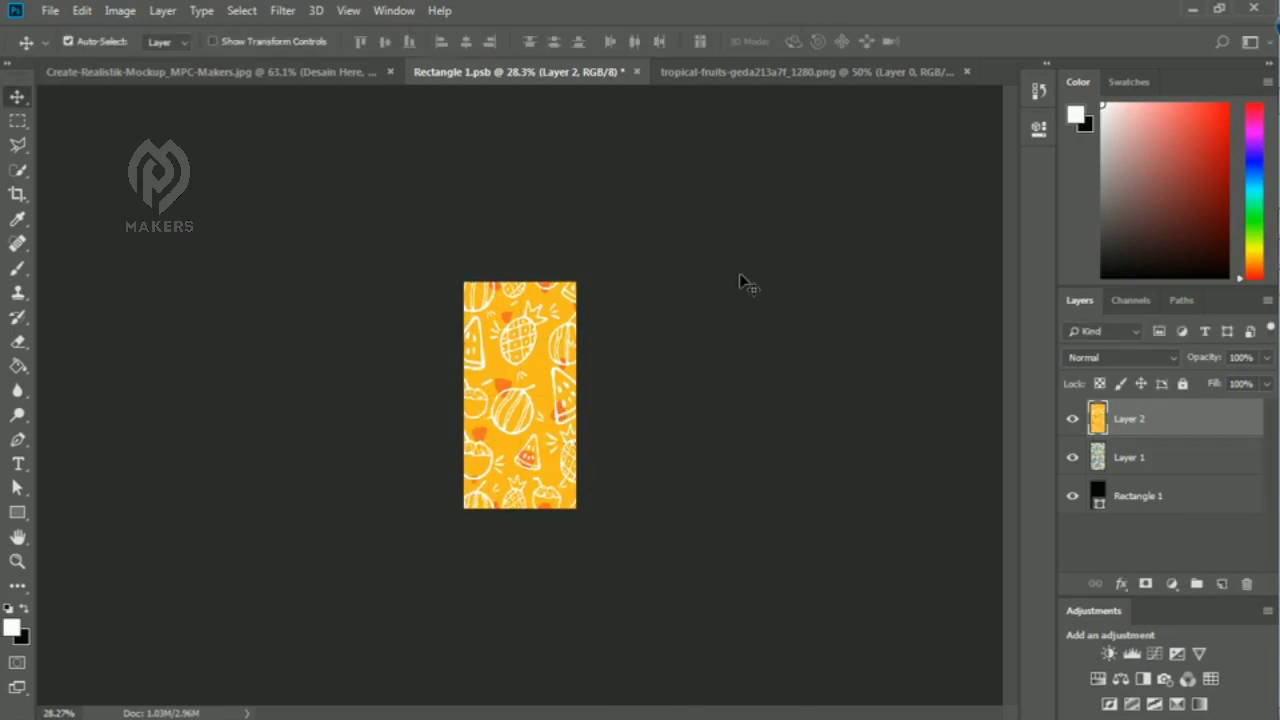
Step: Save Rectangle 1.psb, close the tropical fruits image without saving, and return to the can mockup document
{"action": "key", "text": "ctrl+s"}
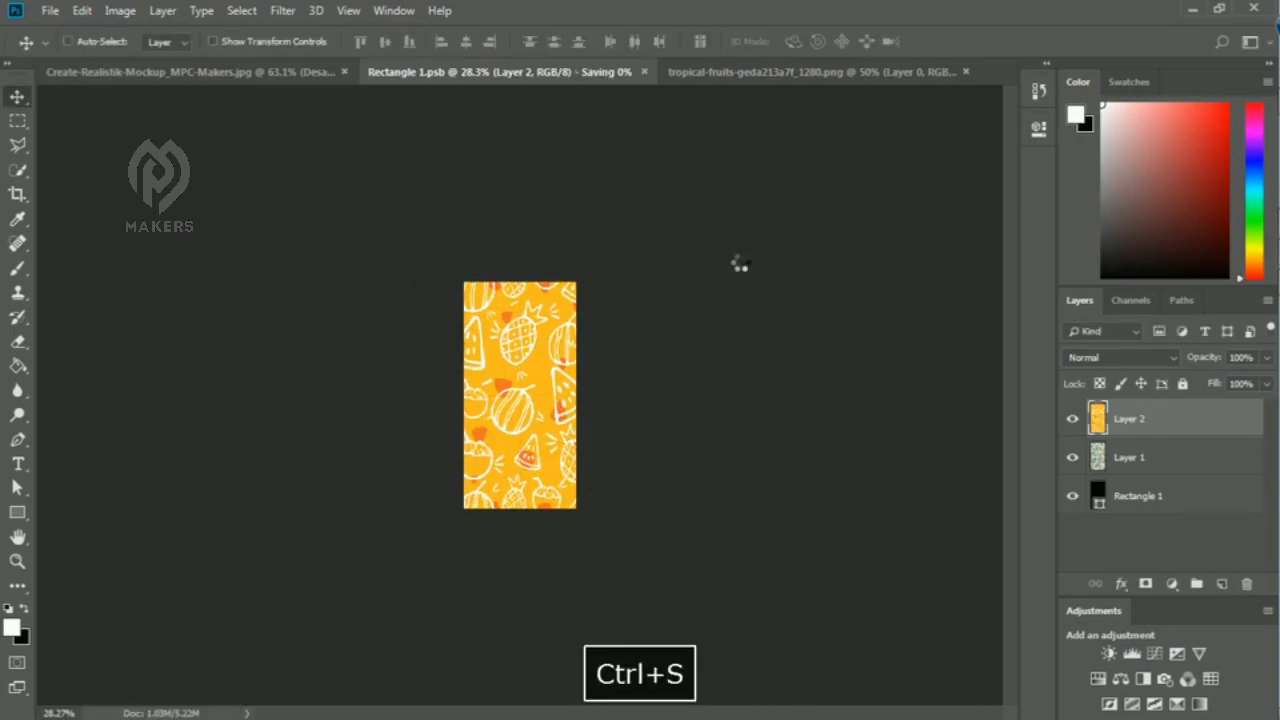
{"action": "left_click", "coordinate": [964, 73]}
{"action": "left_click", "coordinate": [626, 291]}
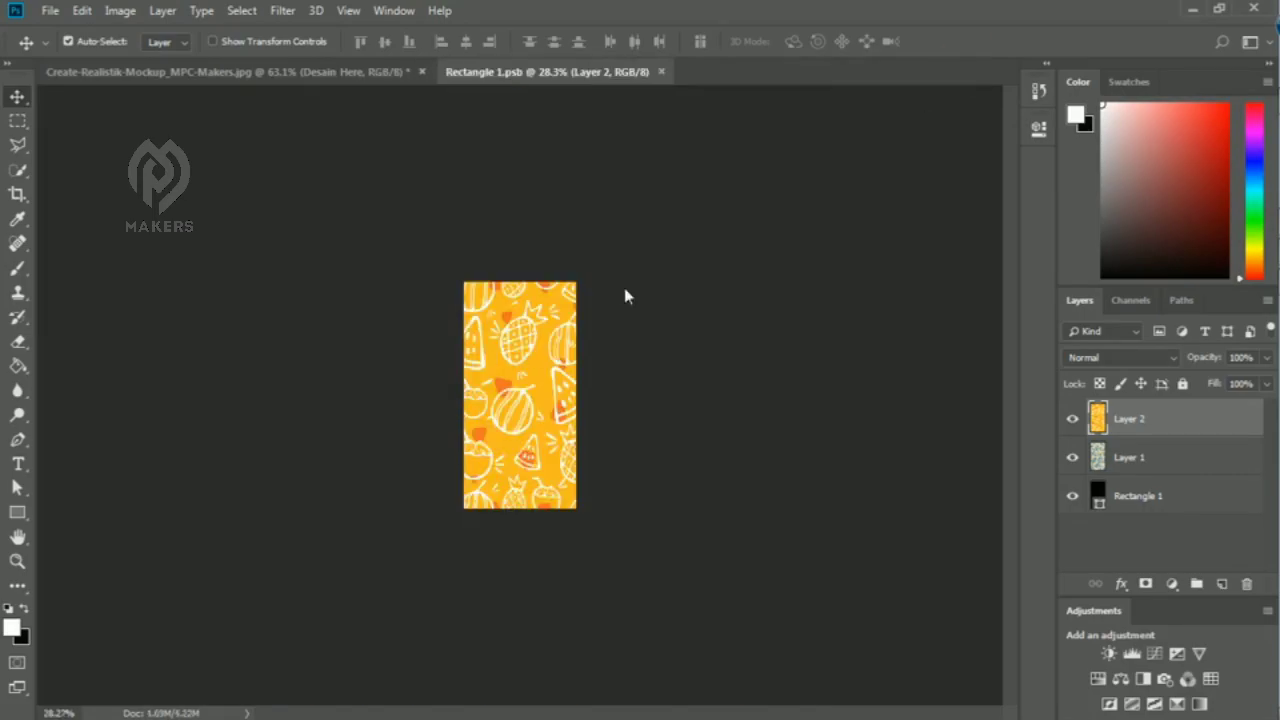
{"action": "left_click", "coordinate": [333, 76]}
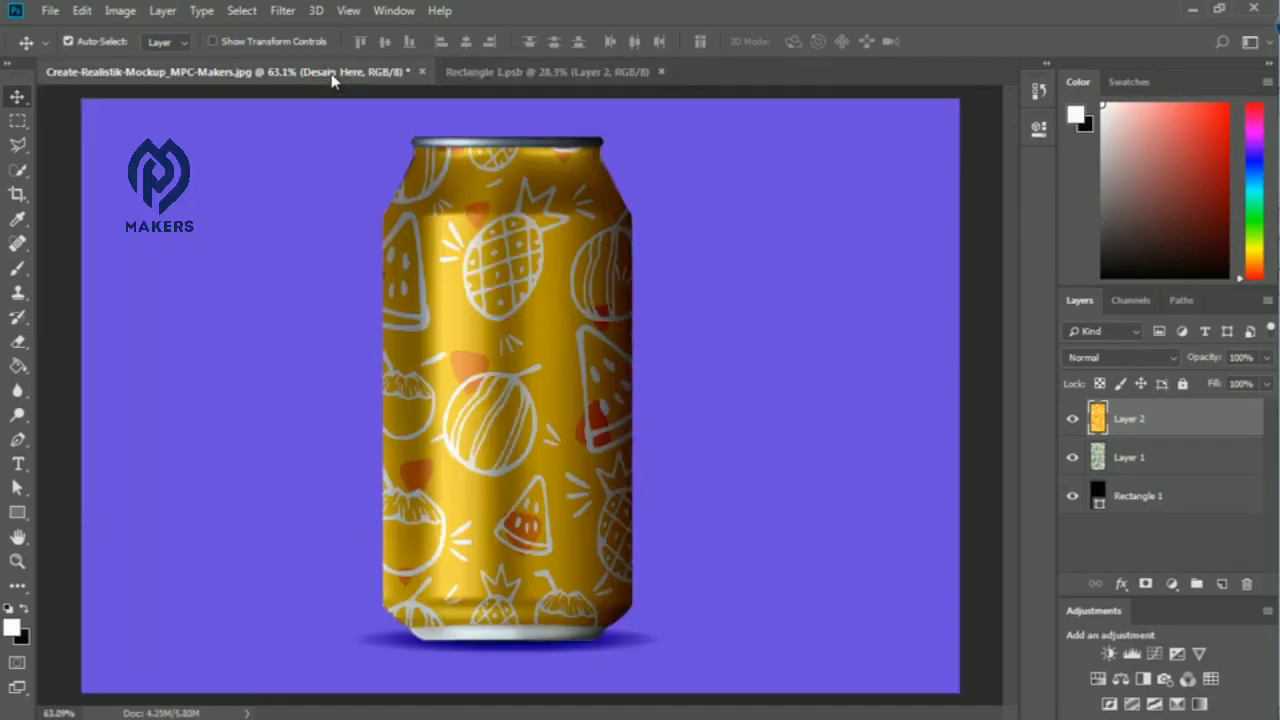